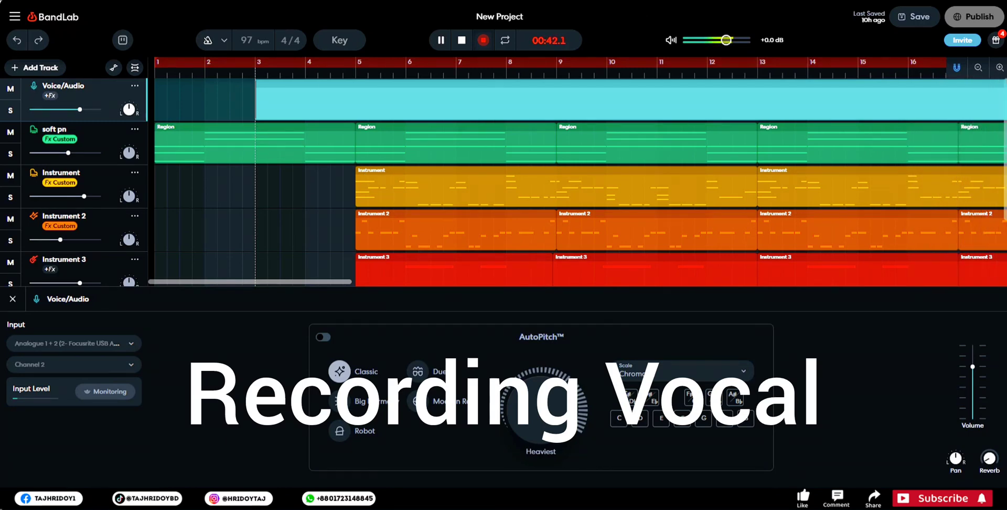
- Stop the vocal recording and play the new take back from around bar 4
key("space")
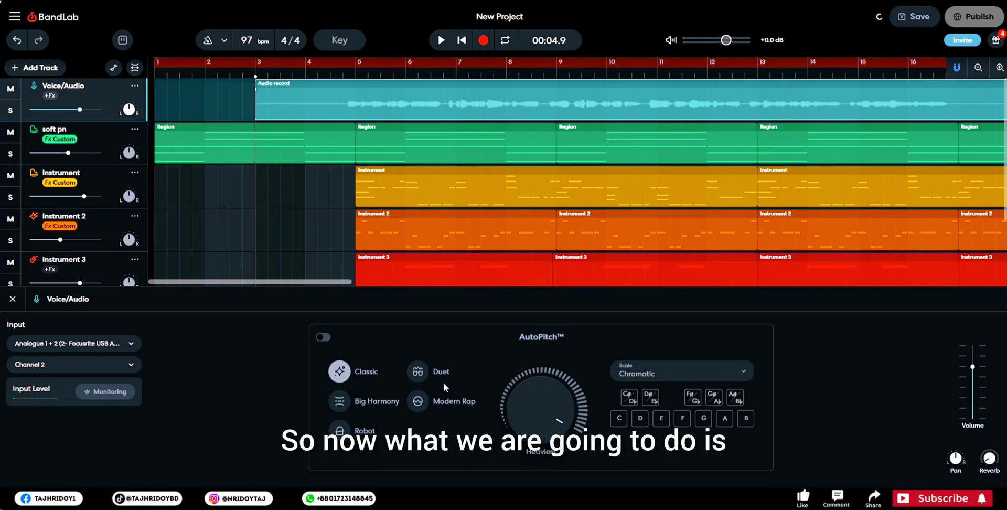
left_click(330, 75)
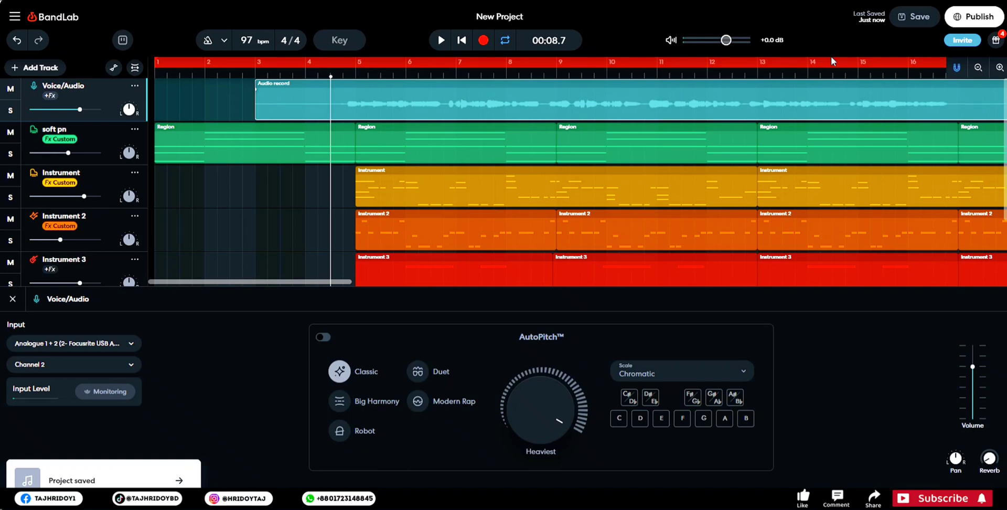
left_click(441, 42)
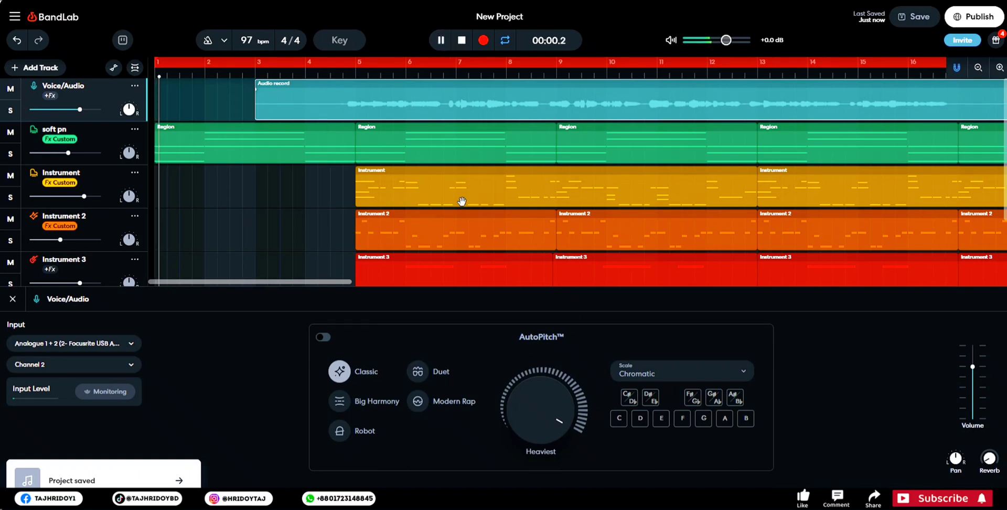
left_click(312, 70)
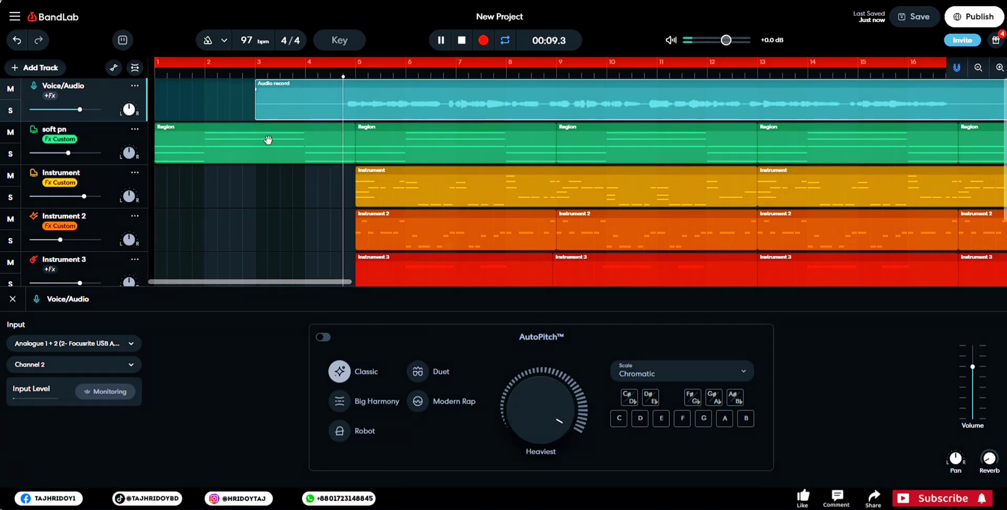
key("space")
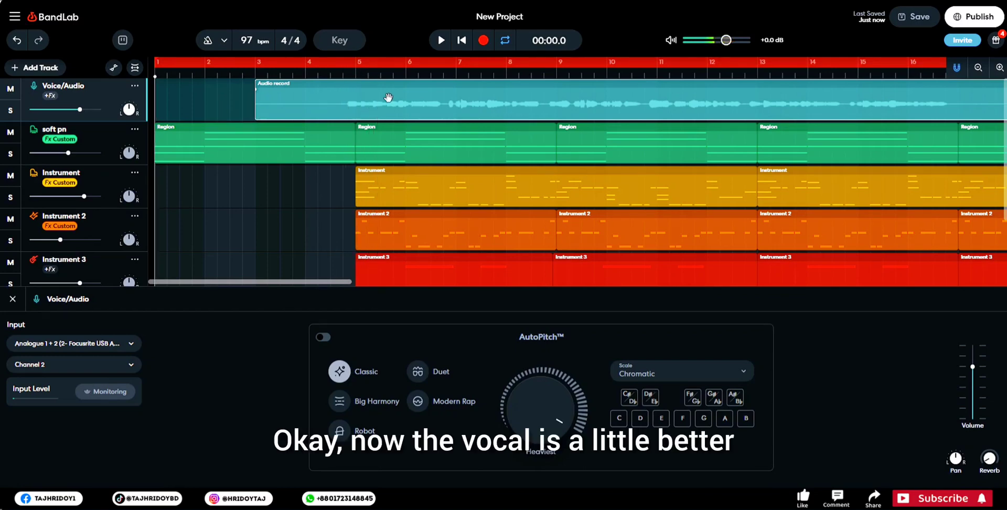
- Shift the recorded vocal region slightly earlier than bar 3 and check its timing by playing from around bar 4
left_click_drag(387, 98, 383, 99)
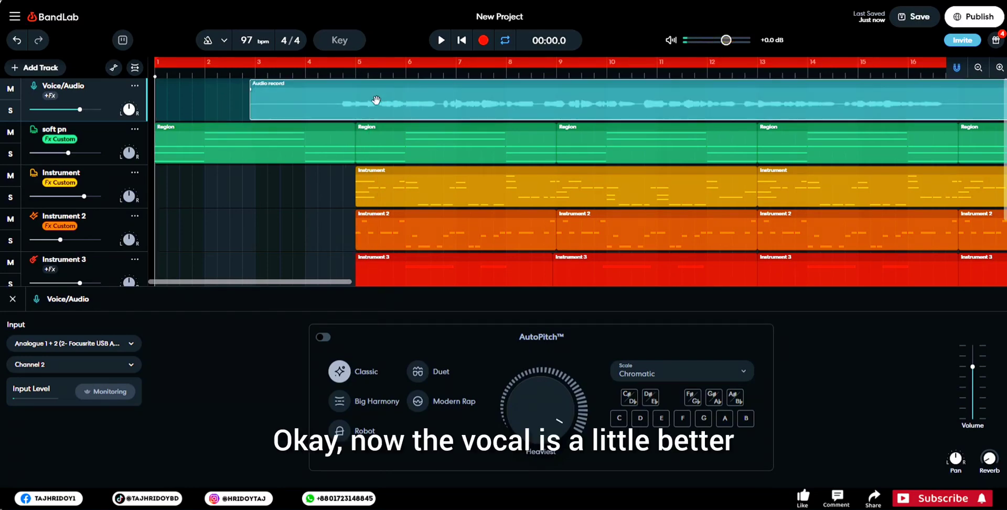
key("space")
left_click(319, 73)
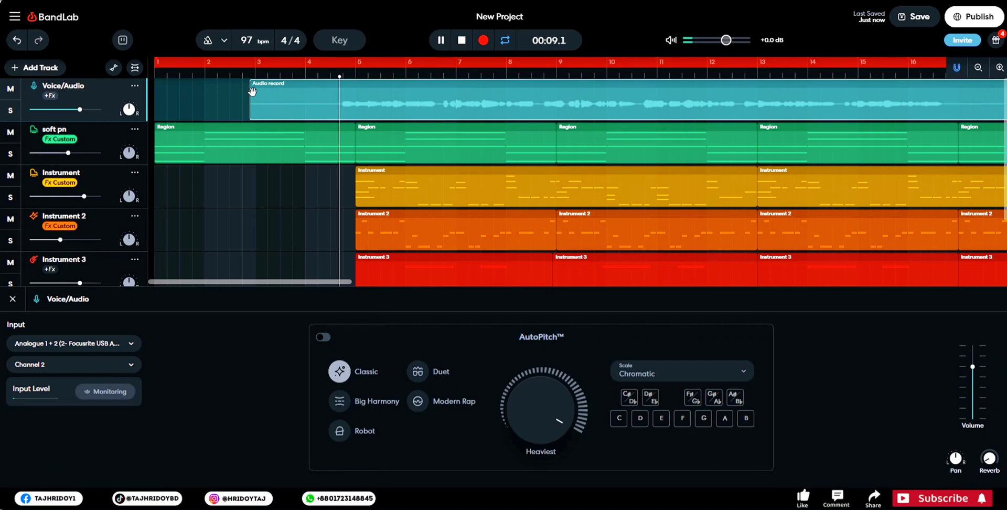
- Trim the start of the vocal region to about bar 4.5 and give it a short fade-in
left_click_drag(251, 117, 331, 122)
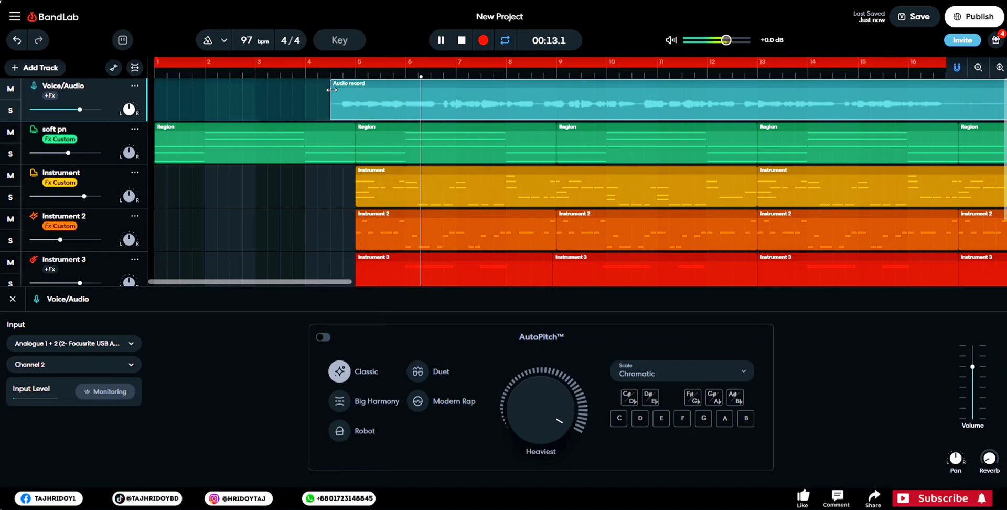
left_click_drag(332, 90, 351, 94)
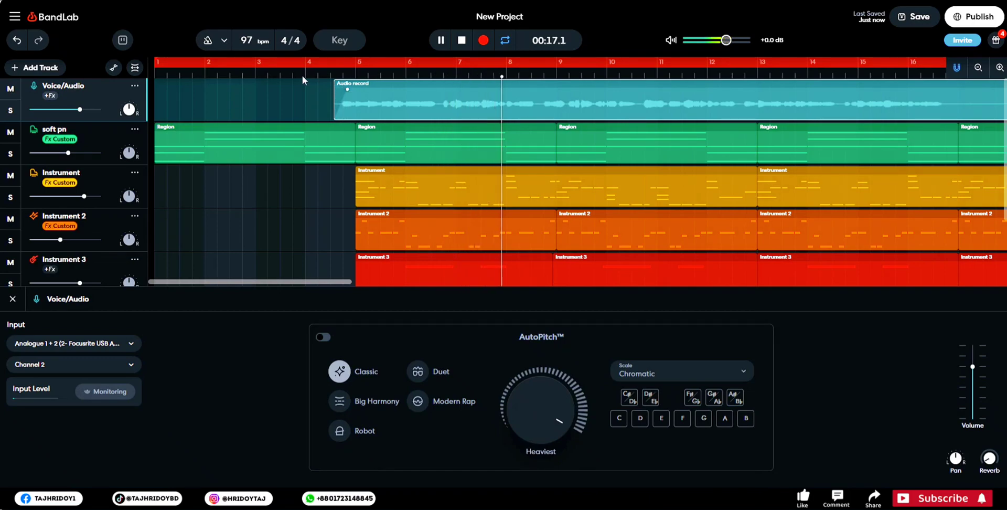
- Trim the end of the vocal region to bar 17 with a short fade-out, and save the project
scroll(295, 74, "down", 3)
scroll(295, 73, "up", 3)
scroll(294, 74, "down", 5)
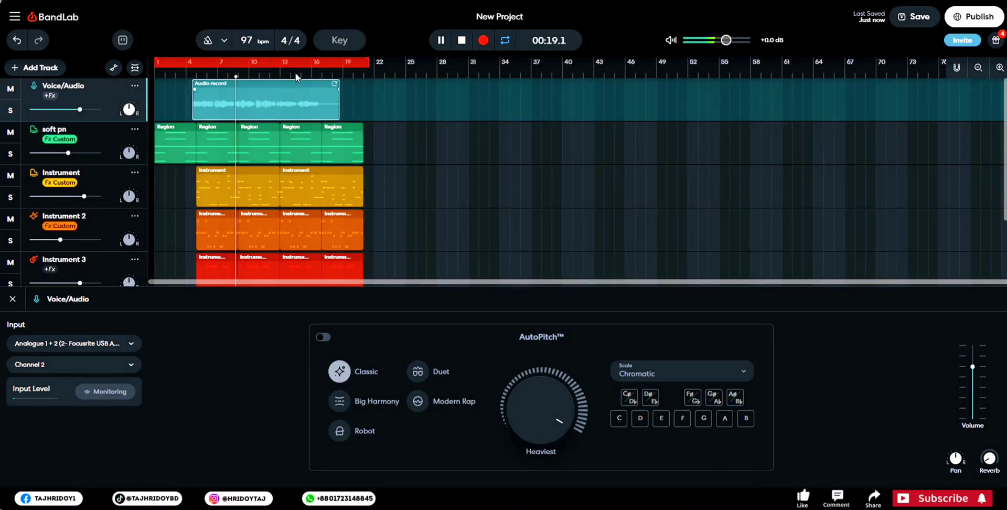
scroll(295, 73, "up", 2)
left_click_drag(437, 280, 342, 293)
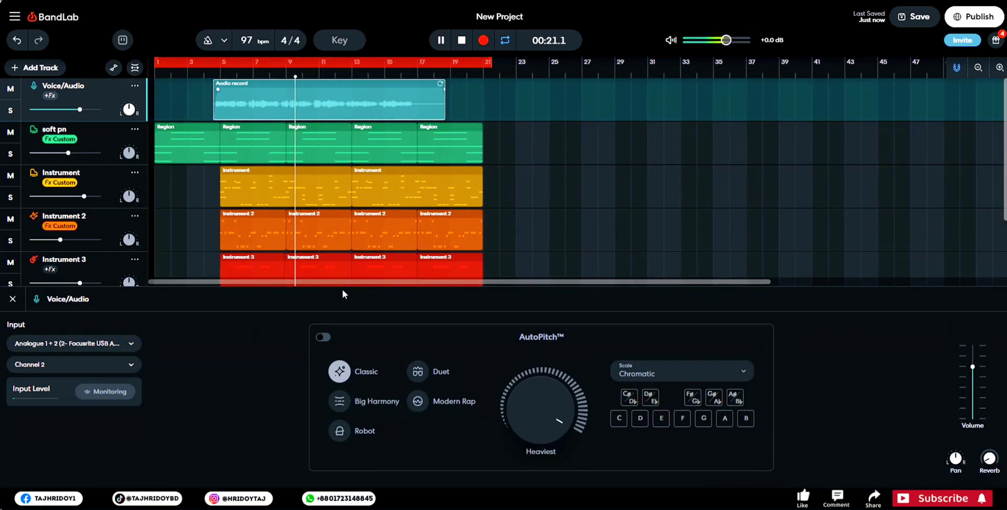
left_click_drag(440, 108, 415, 121)
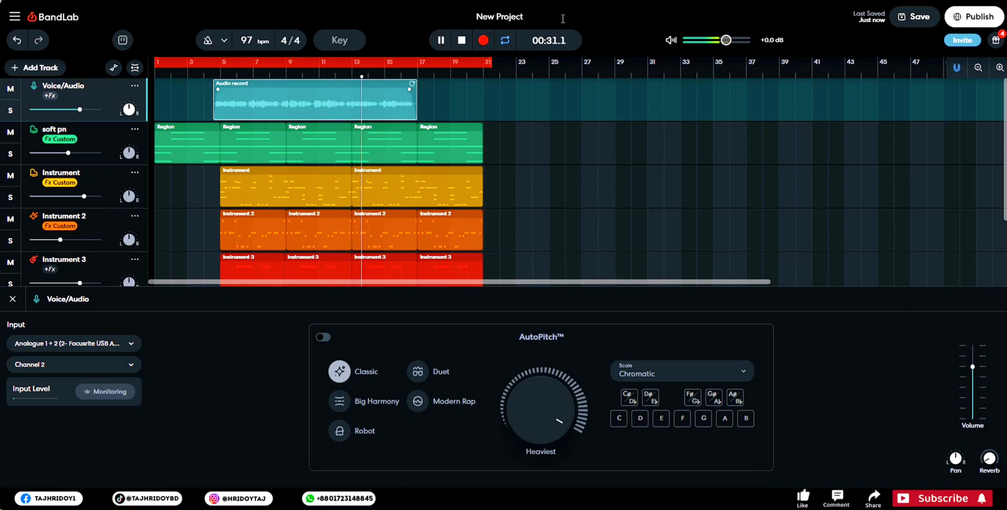
left_click(906, 22)
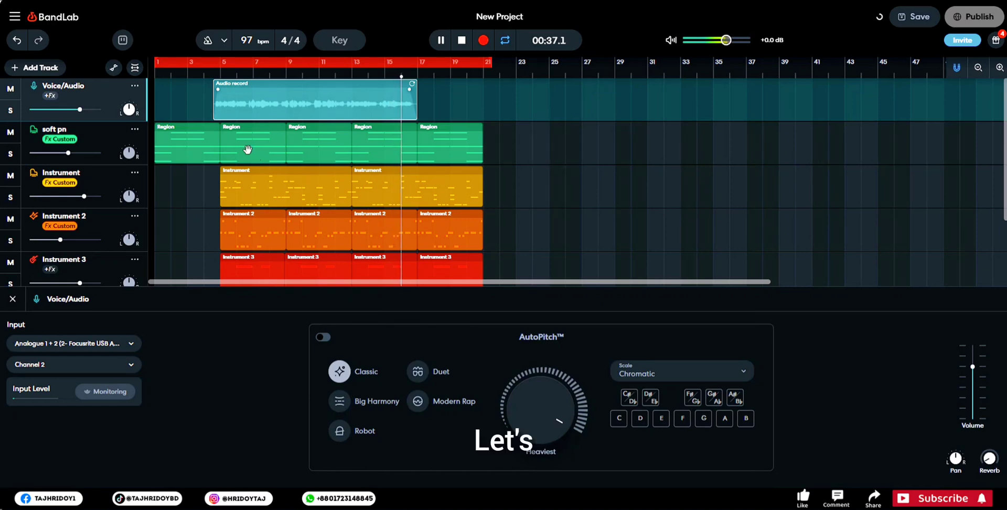
key("space")
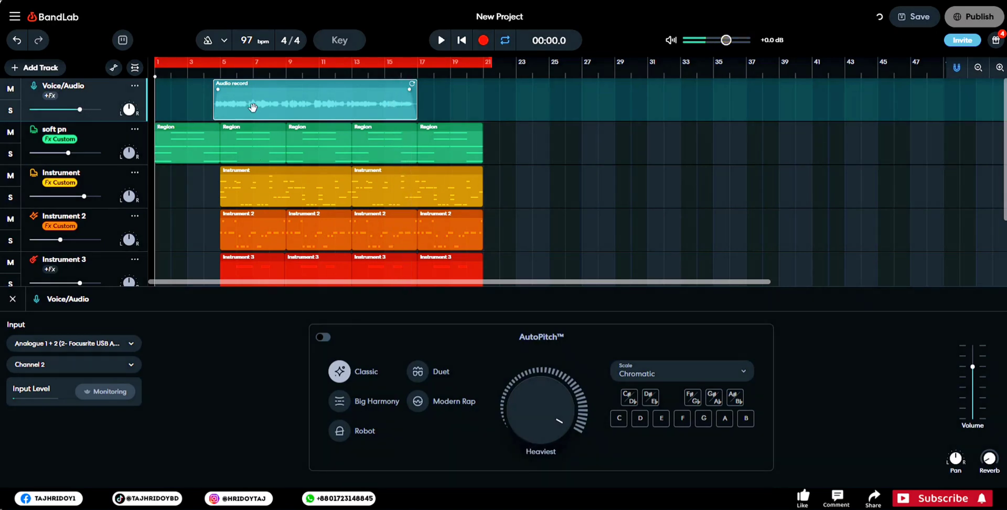
- Turn on AutoPitch for the Voice/Audio track and set its scale to A Major
left_click(643, 374)
left_click(323, 337)
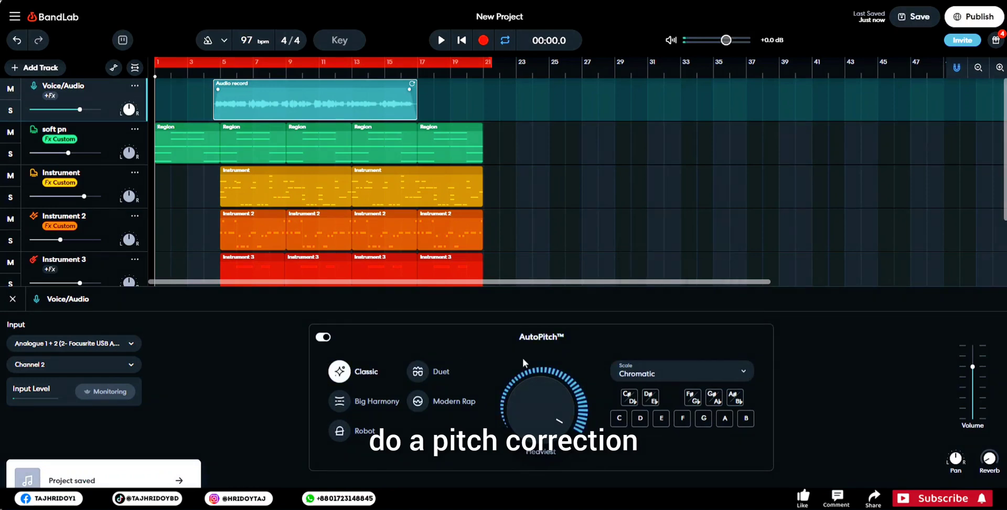
left_click(665, 374)
left_click(672, 275)
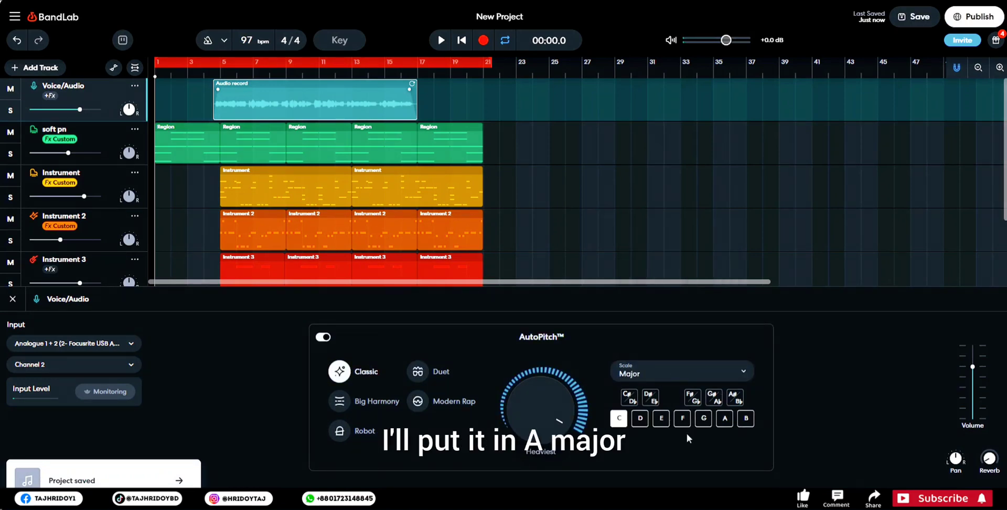
left_click(724, 420)
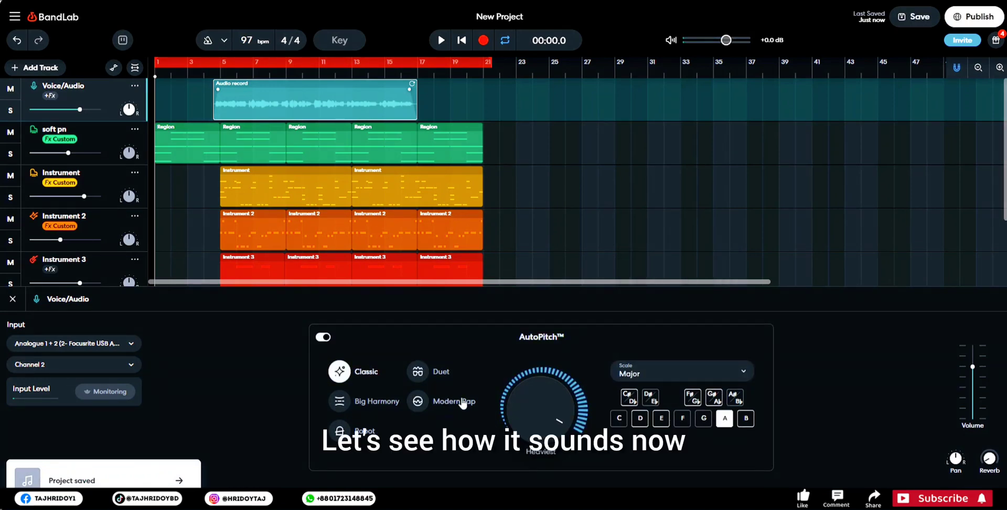
- While playing the vocal from around bar 5, set the Classic pitch correction intensity to 51%, and save the project
left_click(220, 76)
key("space")
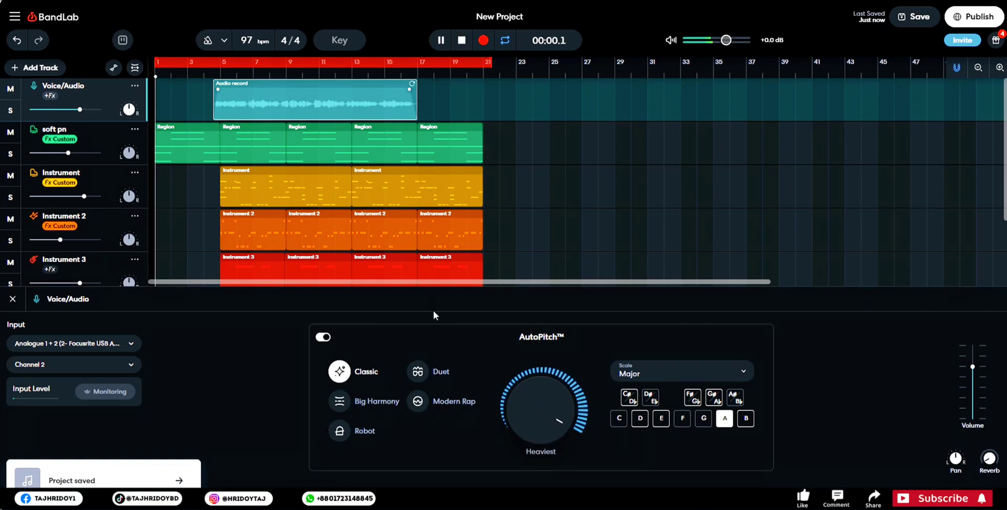
left_click(211, 76)
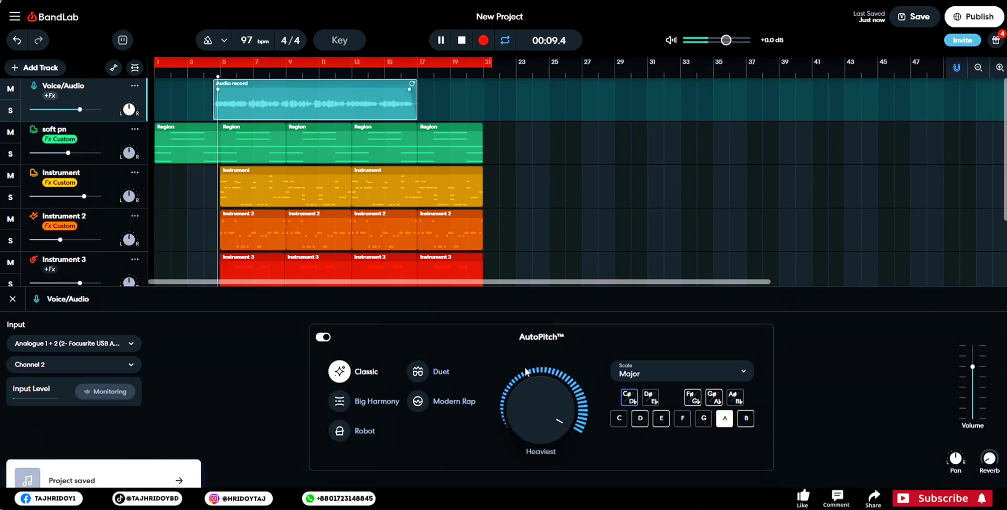
mouse_move(543, 391)
left_mouse_down()
mouse_move(539, 429)
mouse_move(552, 391)
left_mouse_up()
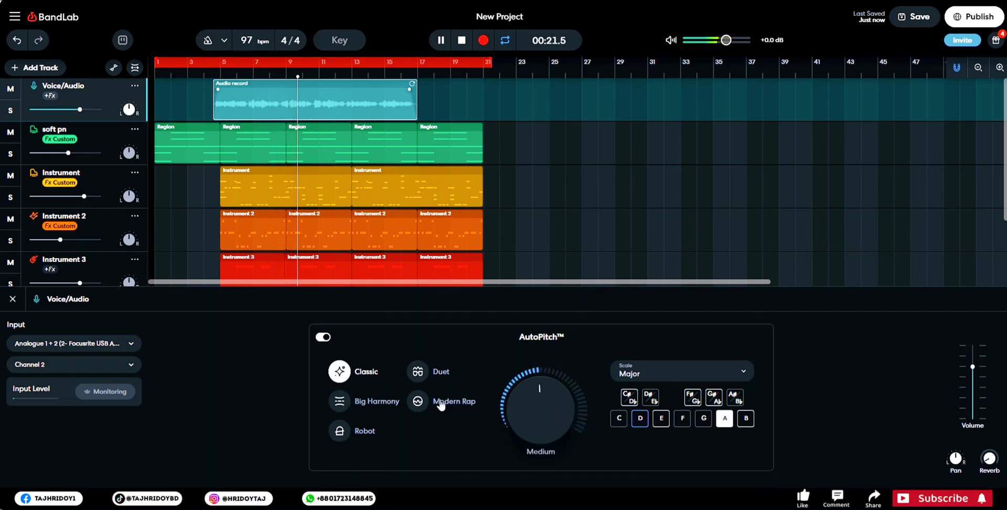
left_click_drag(529, 396, 529, 391)
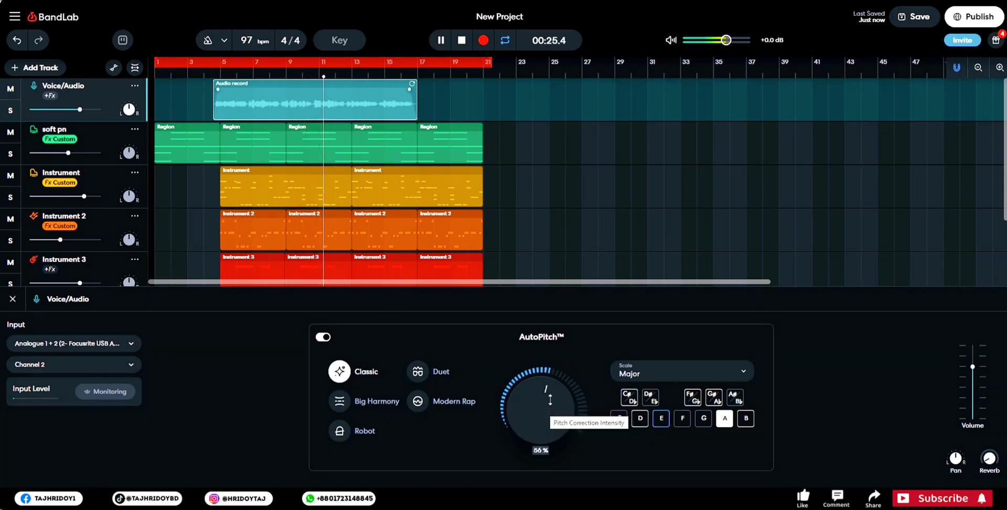
left_click_drag(550, 399, 551, 396)
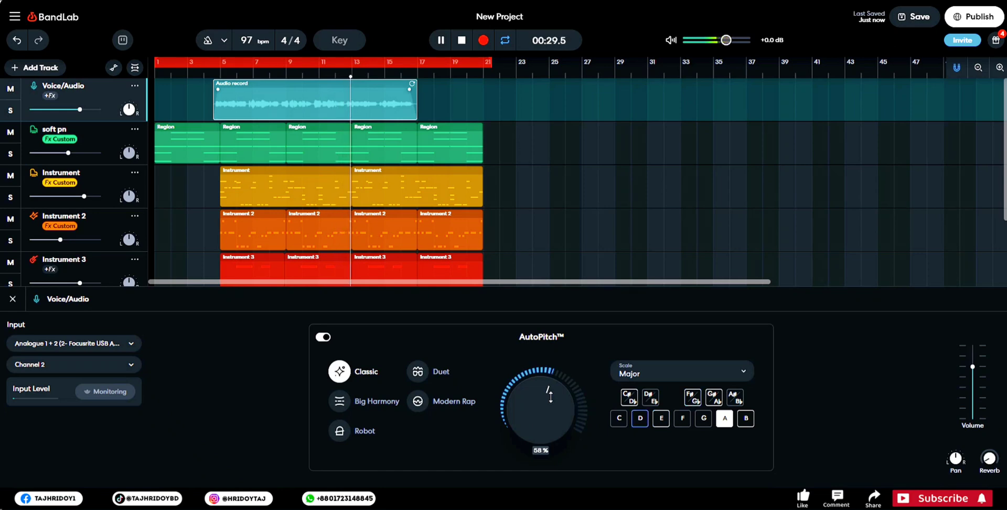
left_click_drag(551, 397, 551, 394)
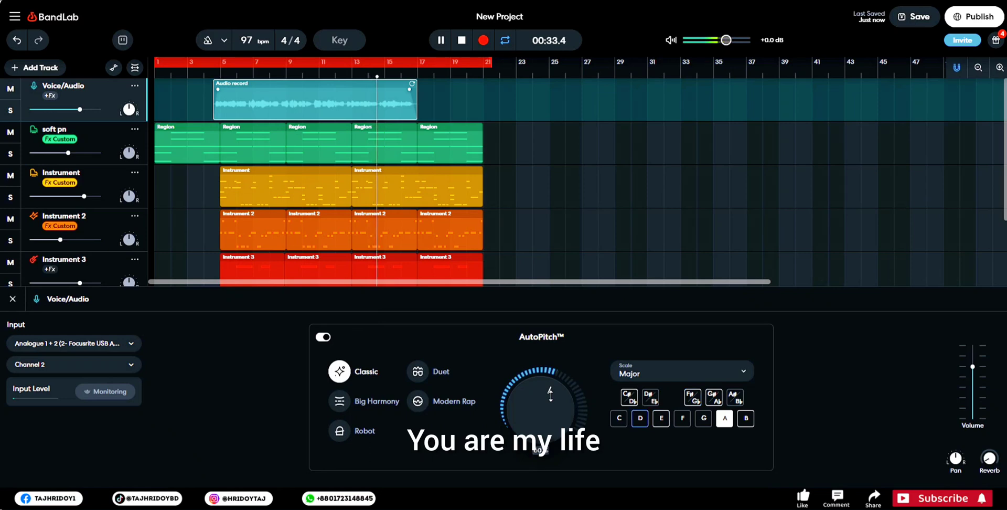
left_click_drag(550, 393, 548, 401)
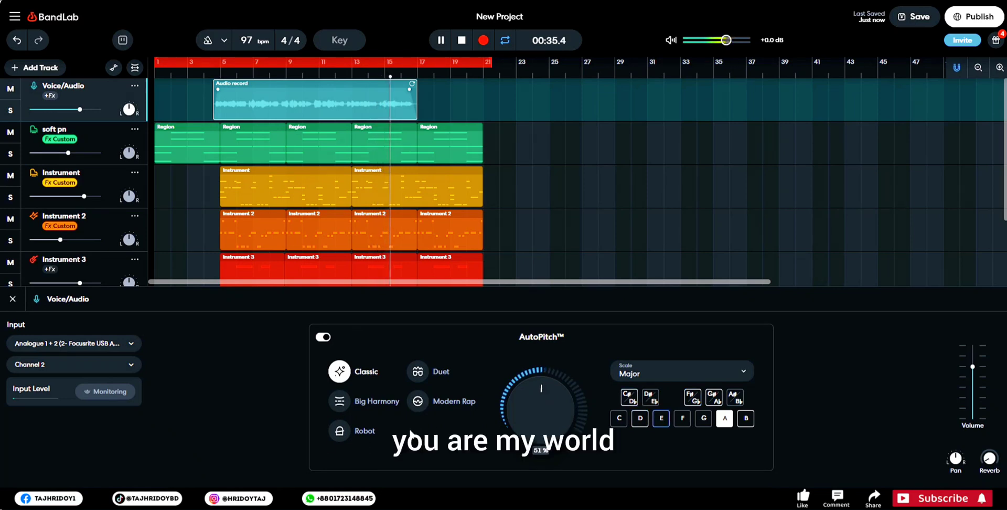
left_click(919, 16)
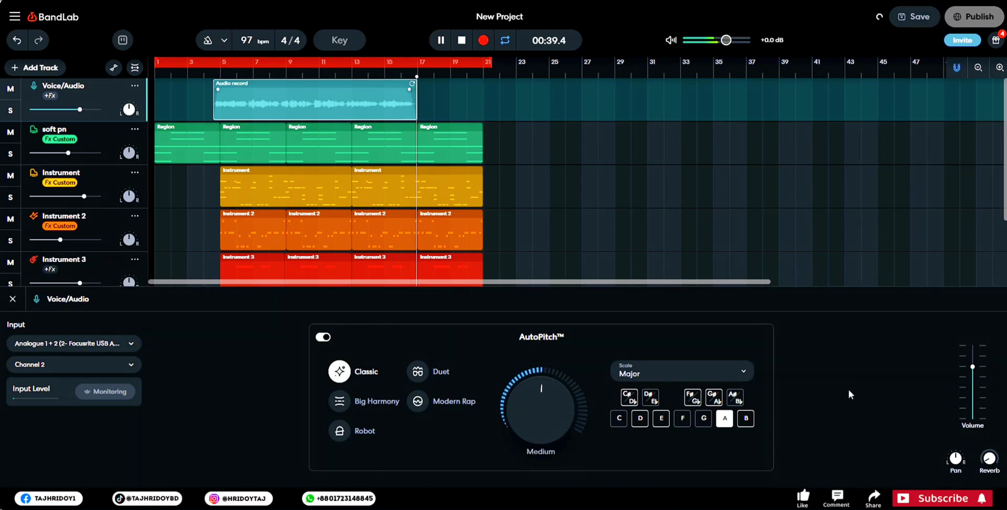
key("space")
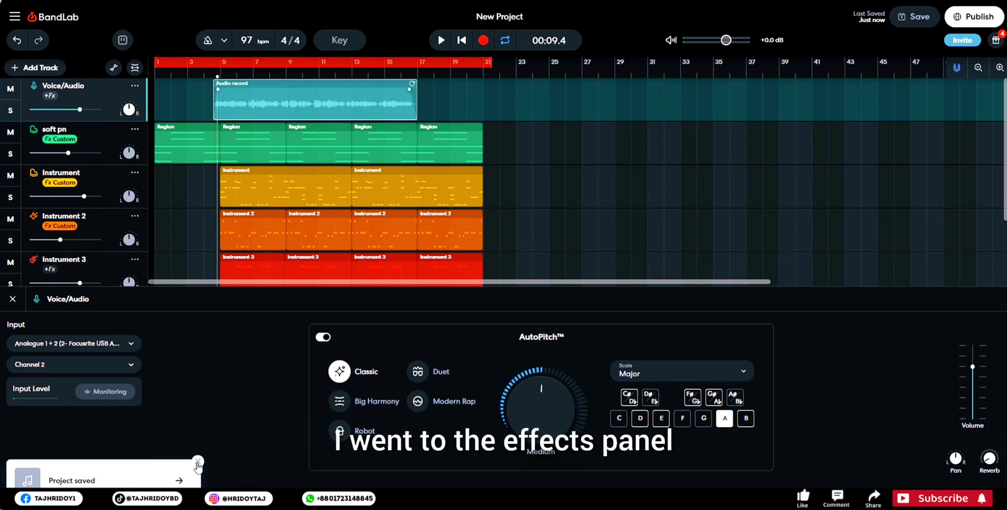
- Open the effect library for the Voice/Audio track and look through the categories from Enhancer to Utility
left_click(218, 430)
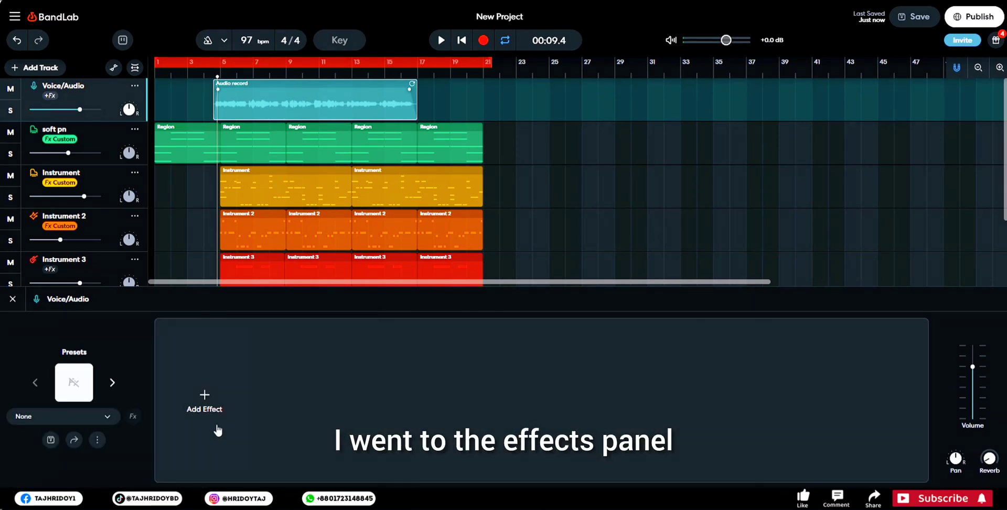
left_click(224, 391)
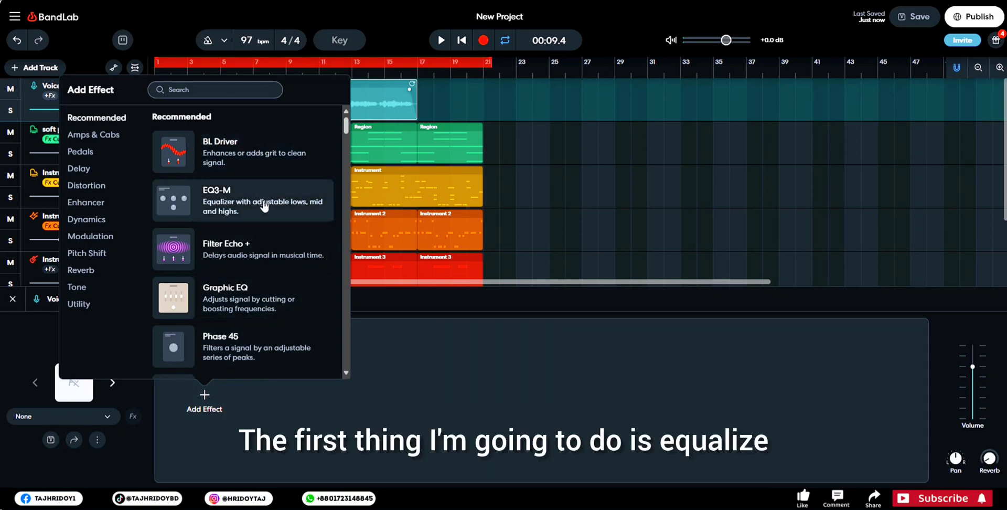
scroll(280, 236, "down", 2)
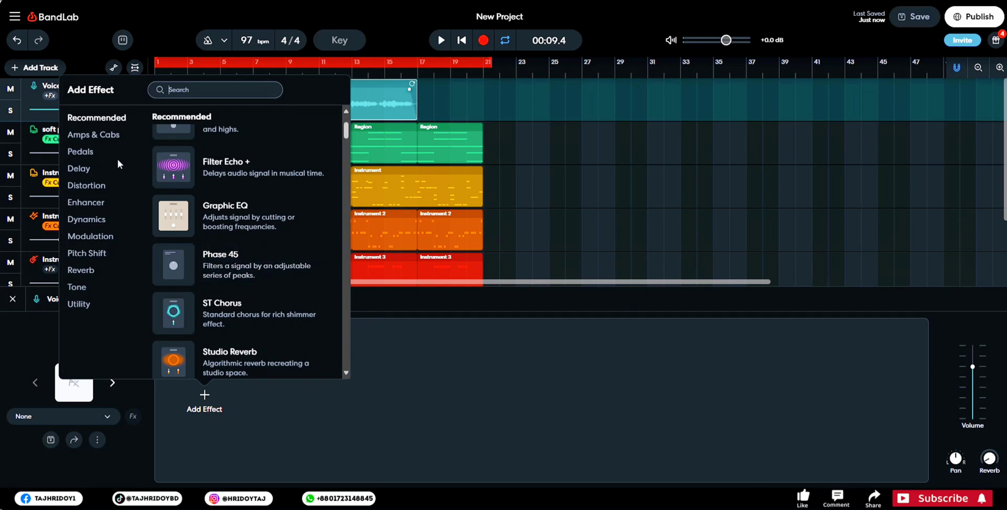
left_click(86, 203)
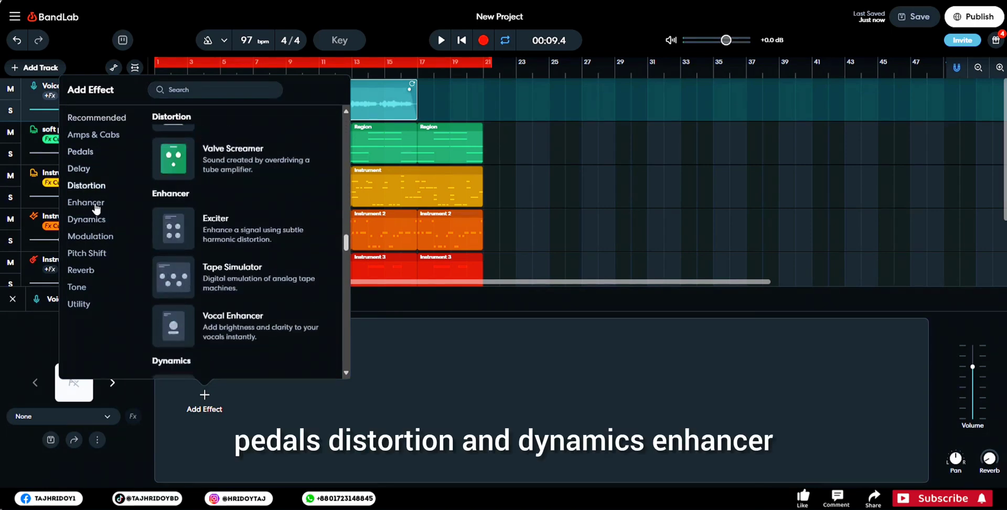
left_click(90, 237)
left_click(88, 253)
left_click(83, 270)
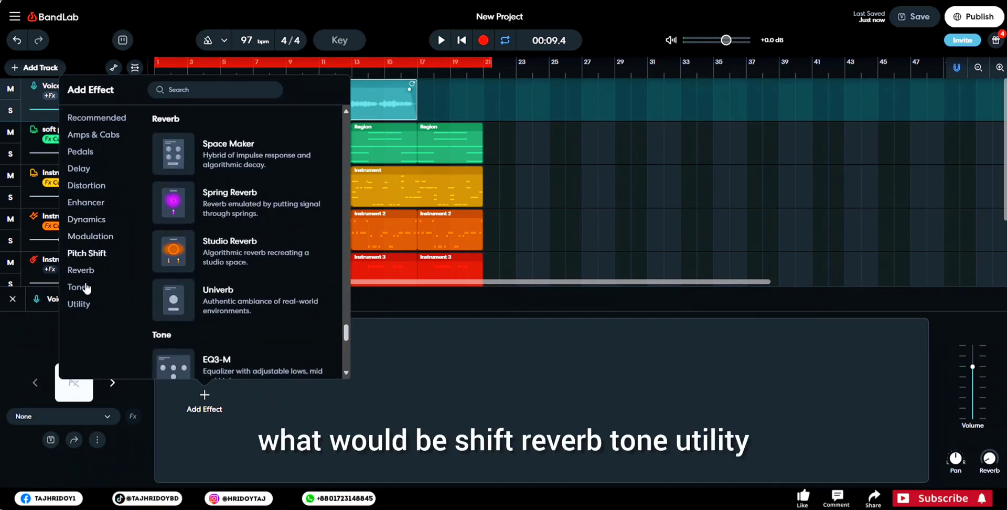
left_click(82, 287)
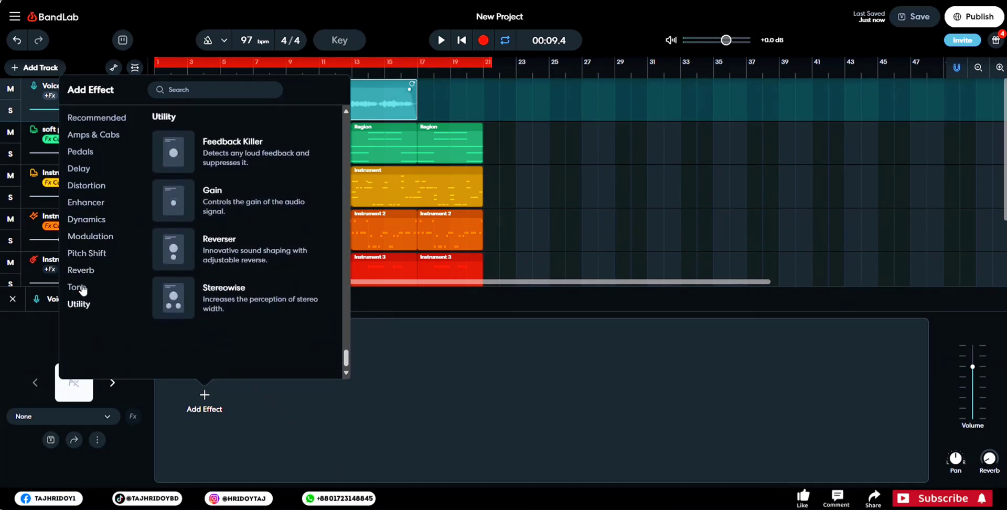
left_click(80, 287)
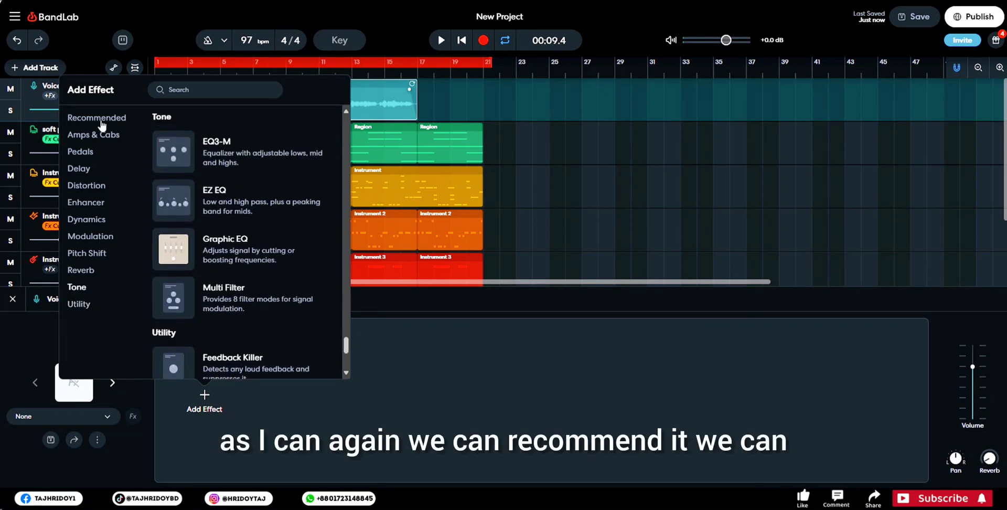
- Add the Graphic EQ from the recommended effects to the Voice/Audio track
left_click(97, 135)
scroll(257, 278, "up", 5)
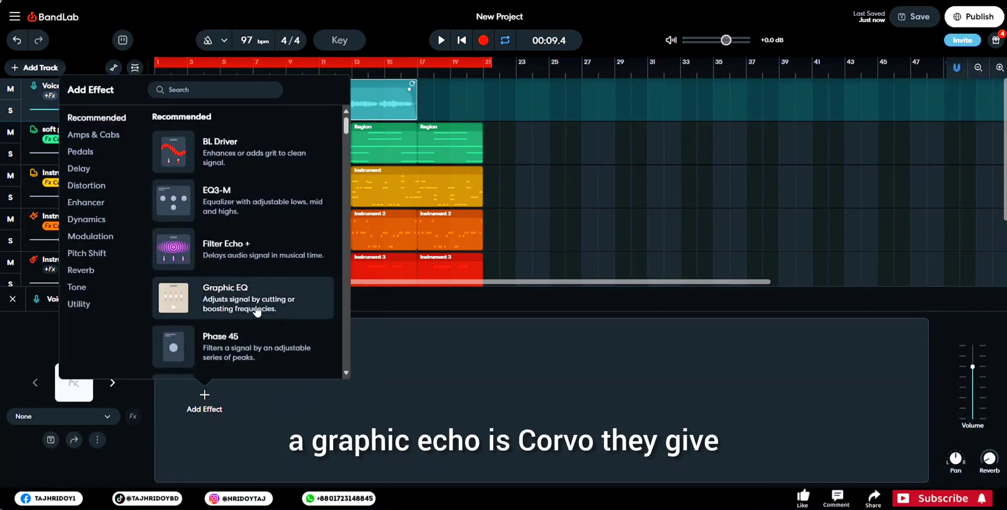
left_click(257, 310)
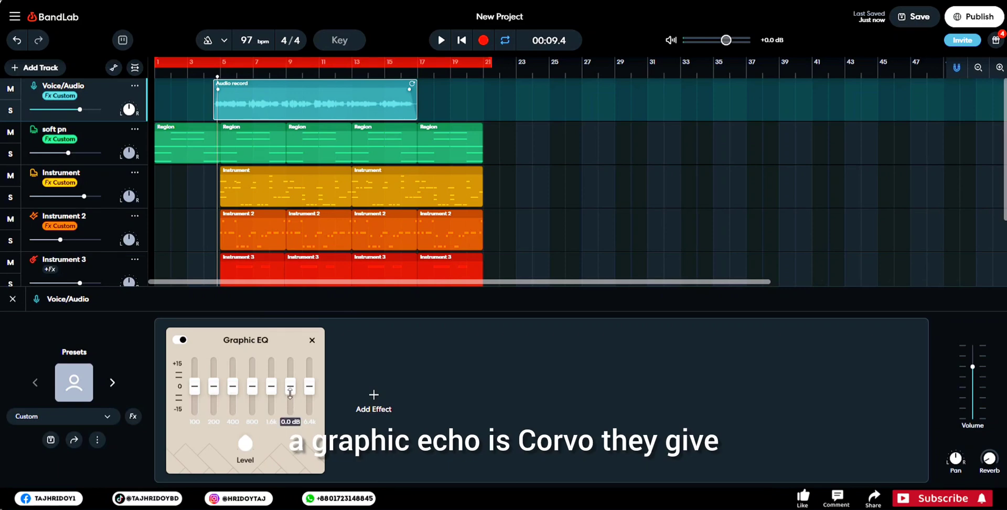
- Move the start of the loop region to about bar 4.5, just before the vocal clip, and play the loop
key("Return")
key("space")
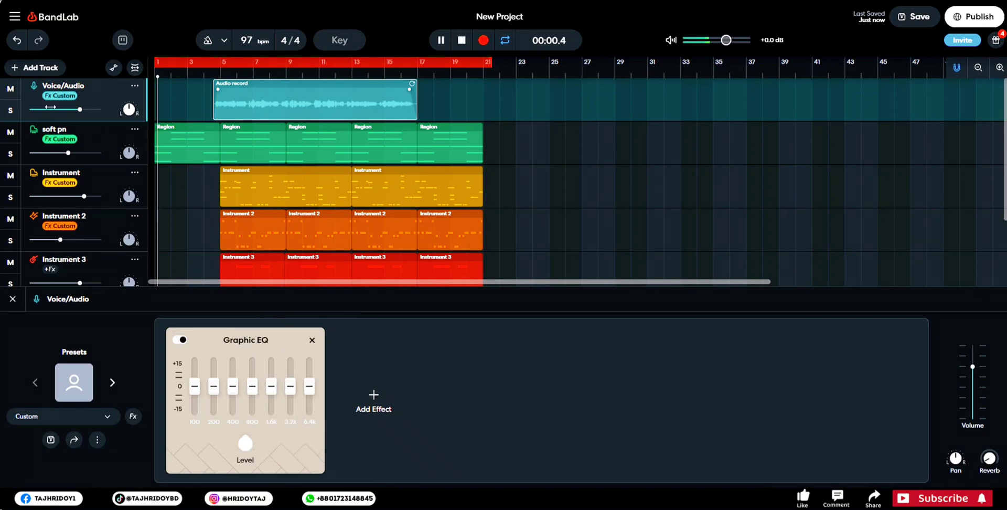
key("space")
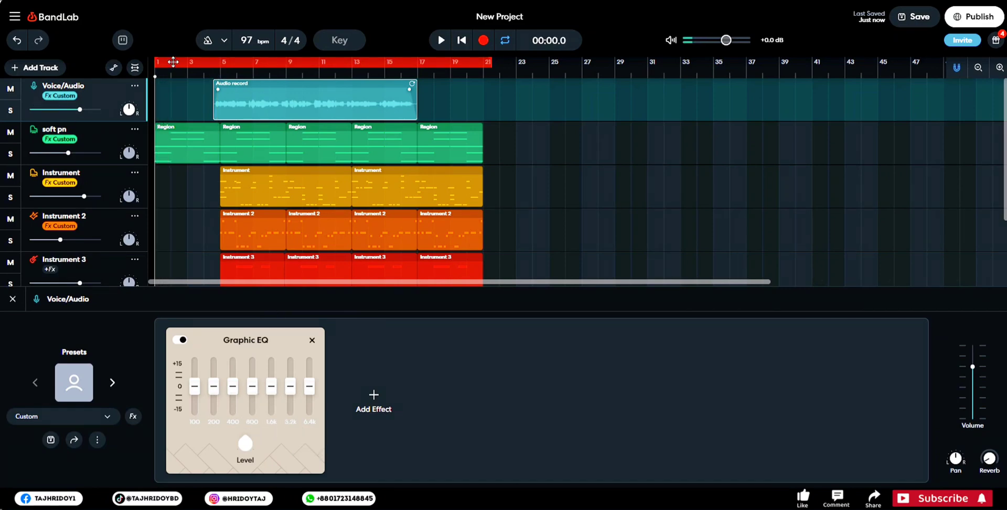
left_click_drag(158, 62, 209, 61)
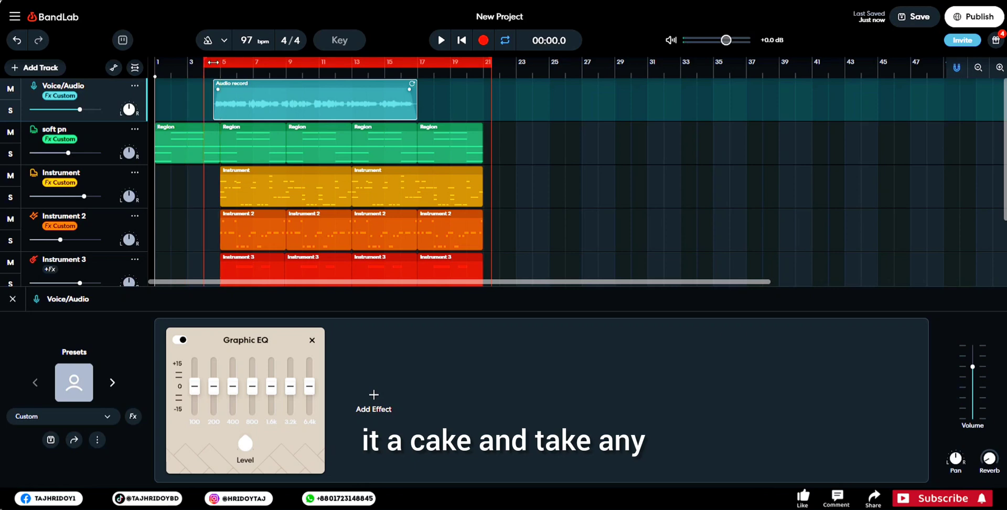
key("space")
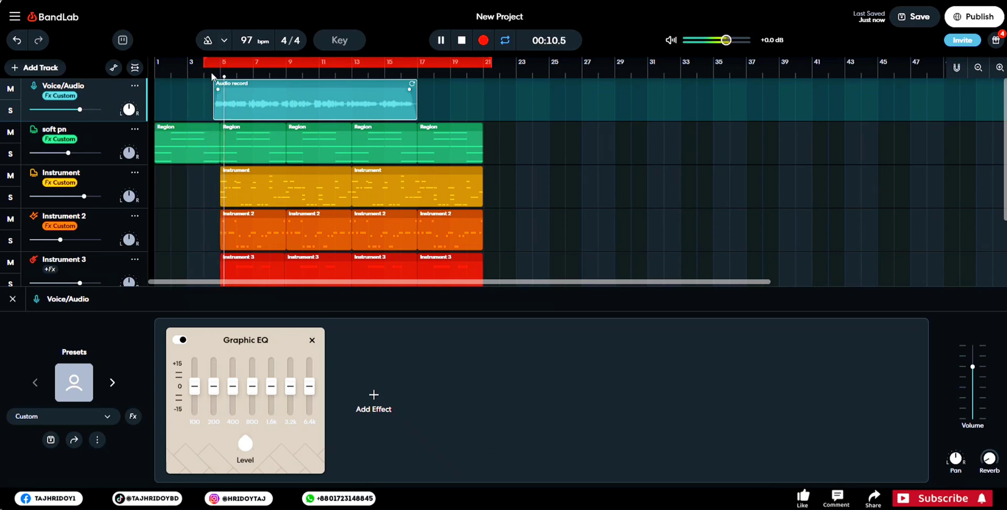
scroll(211, 77, "up", 3)
scroll(211, 77, "down", 1)
left_click_drag(177, 60, 194, 60)
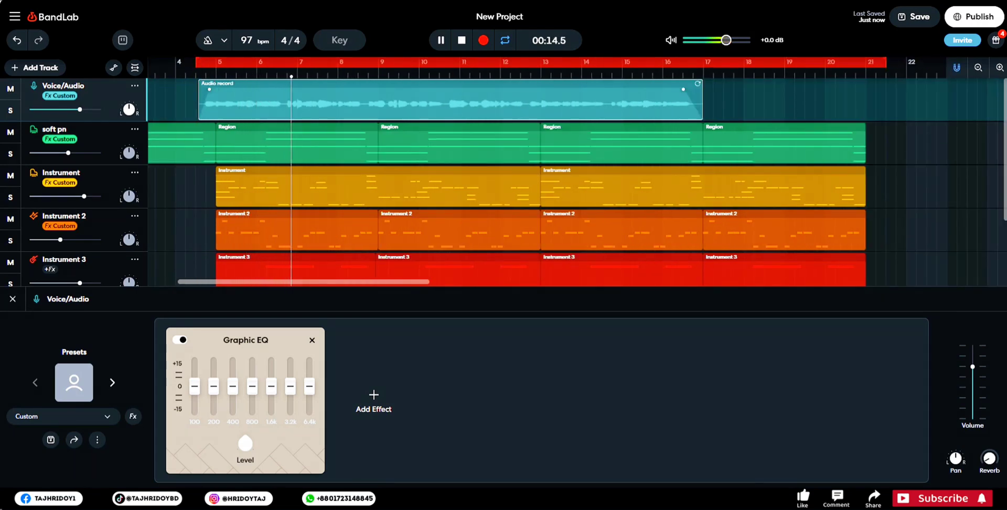
- Lower the Voice/Audio track's AutoPitch Classic intensity to the Light range and return to its effects chain
left_click(52, 501)
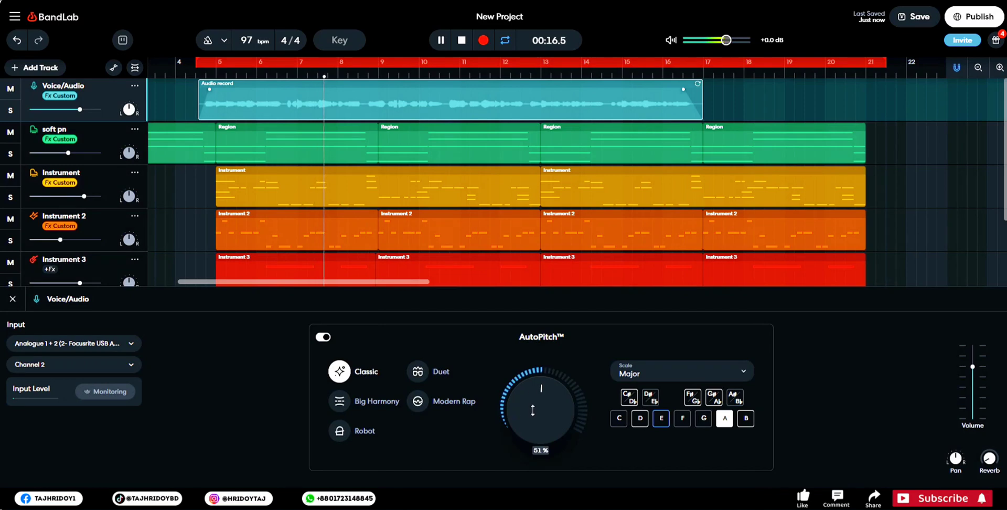
scroll(533, 411, "down", 3)
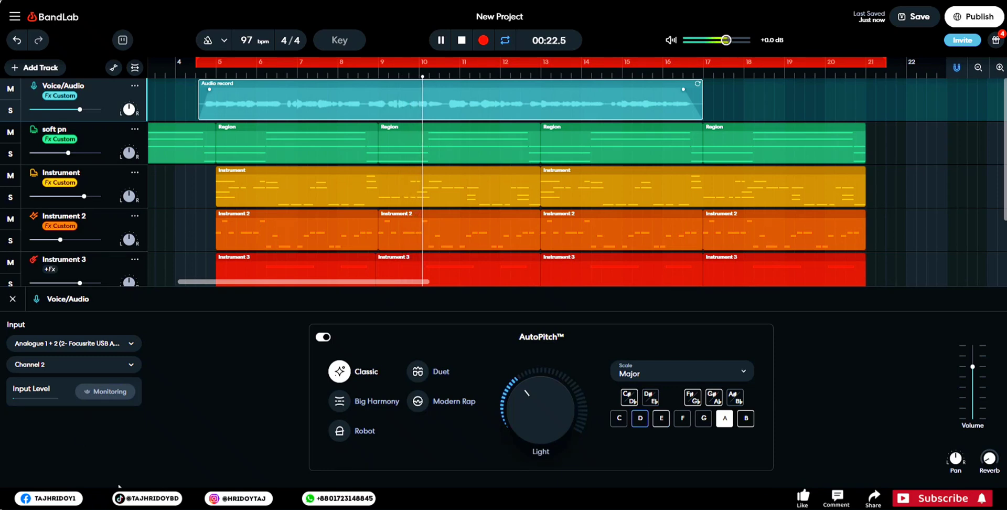
left_click(121, 492)
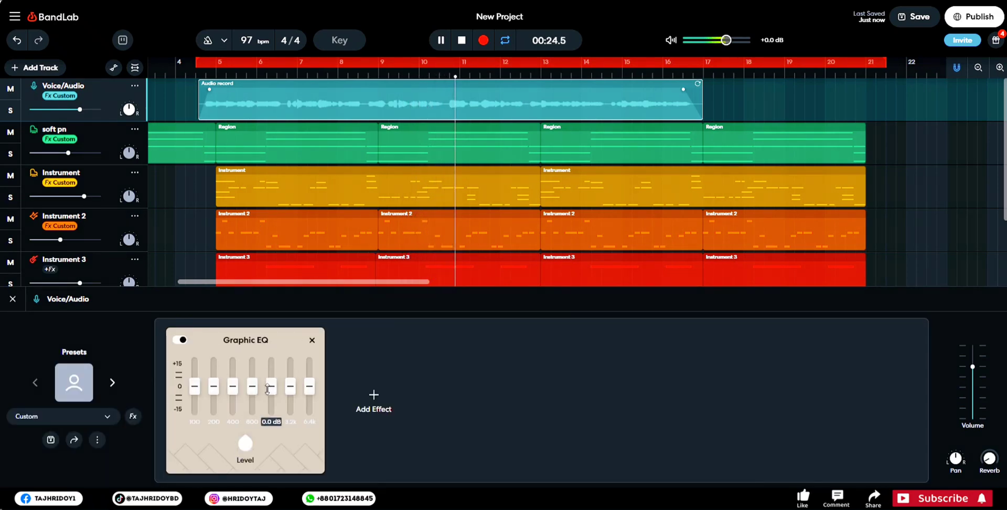
- While playing the vocal, shape the Graphic EQ with slight cuts at 100, 400 and 800 Hz and a small boost at 3.2k
left_click_drag(290, 386, 310, 398)
left_click_drag(213, 389, 195, 406)
key("space")
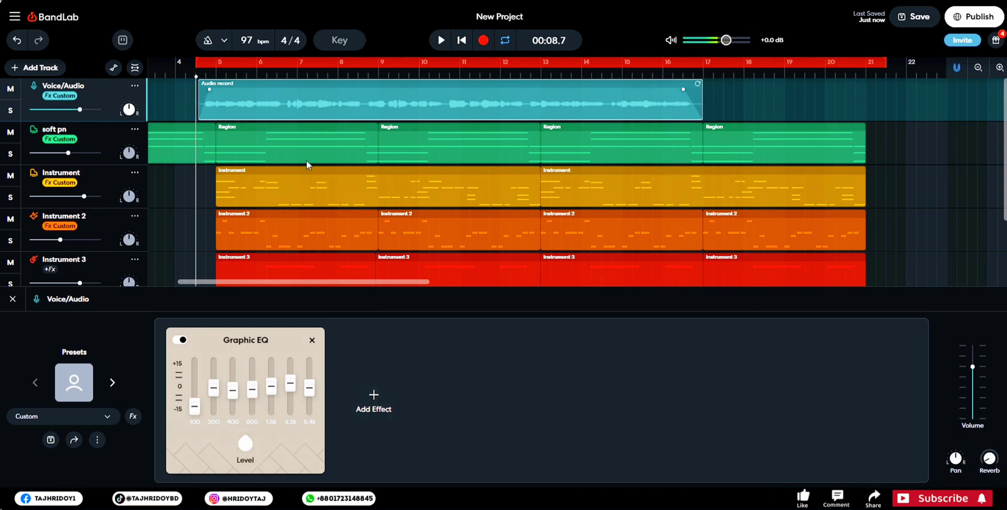
key("space")
left_click_drag(195, 406, 195, 394)
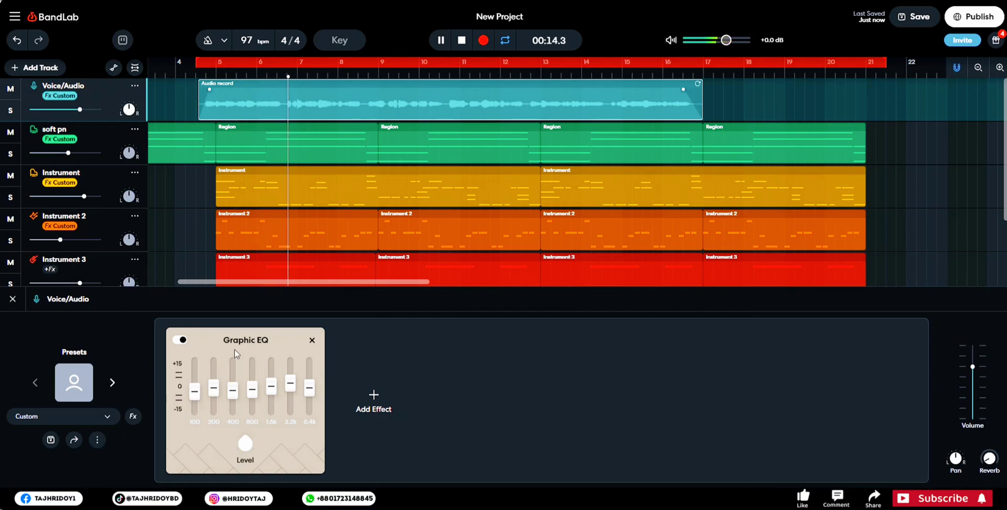
key("space")
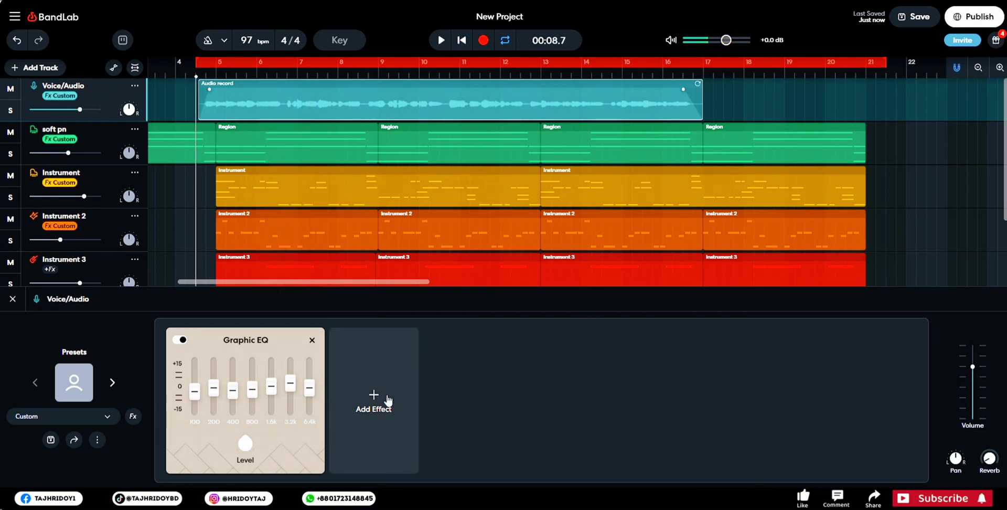
- Search the effect library for "com" and add the Compander to the Voice/Audio track
left_click(386, 405)
scroll(415, 220, "down", 3)
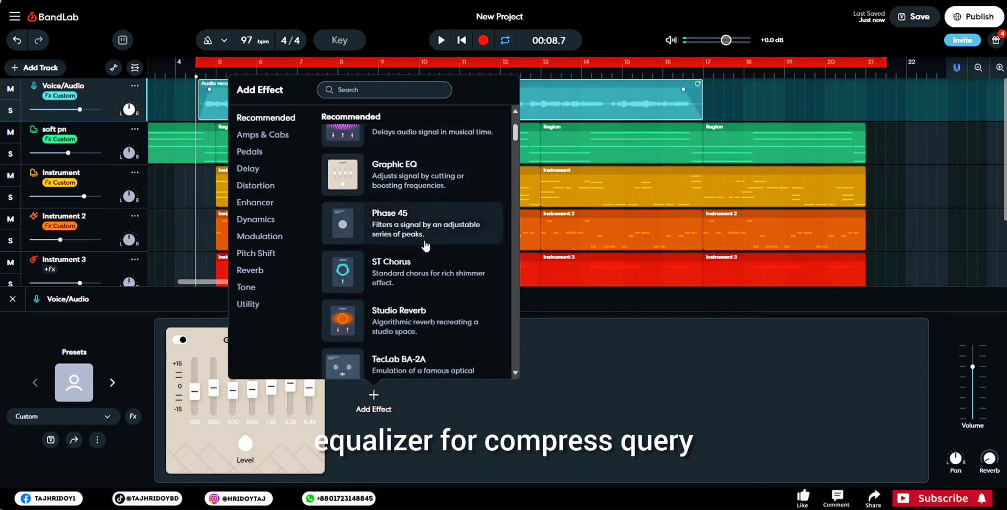
scroll(430, 284, "down", 2)
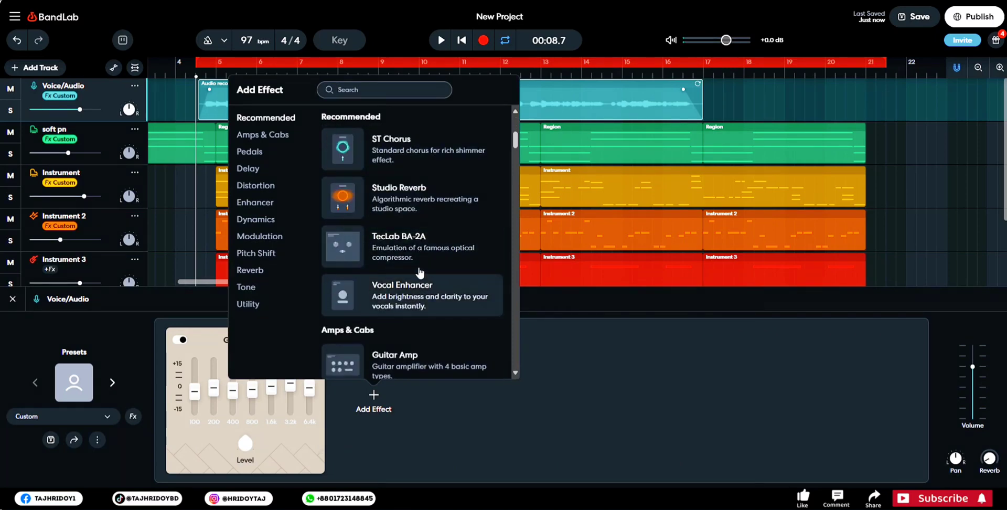
left_click(270, 136)
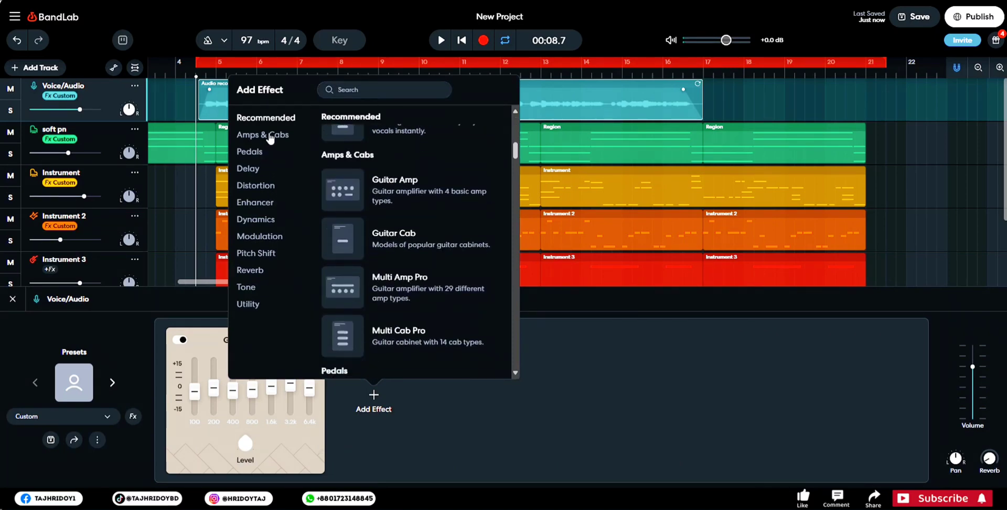
left_click(373, 90)
type("com")
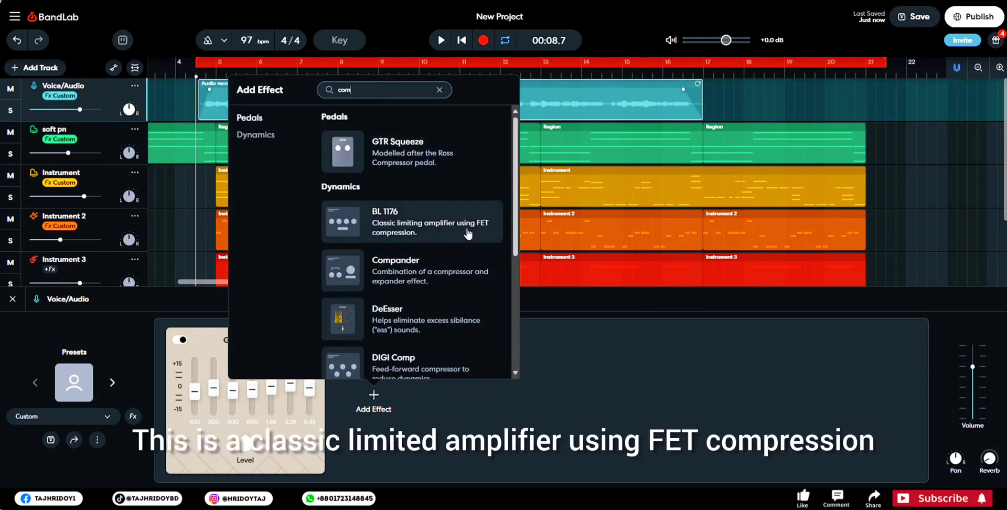
left_click(415, 270)
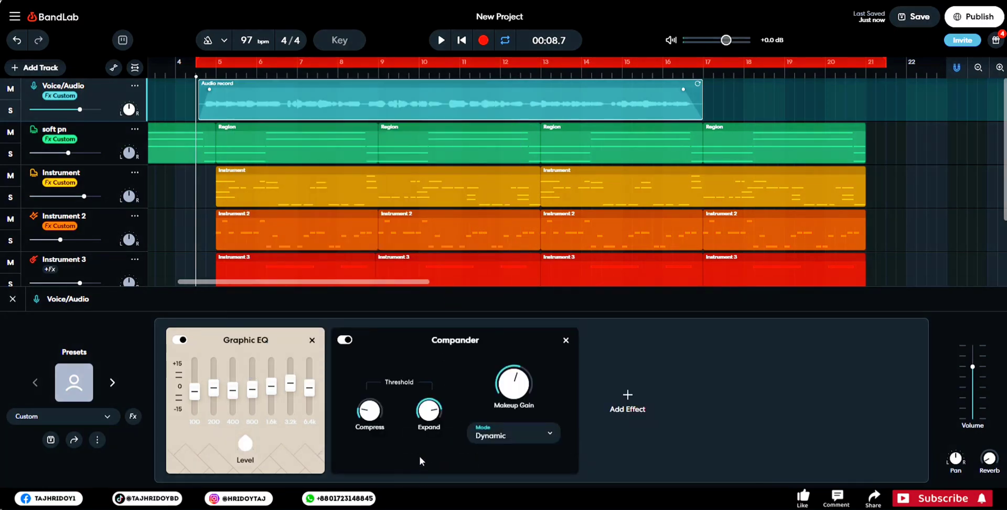
- During playback, lower the Compander's Compress threshold slightly and raise its Makeup Gain above 3.4 dB, keeping Dynamic mode
left_click_drag(370, 411, 377, 382)
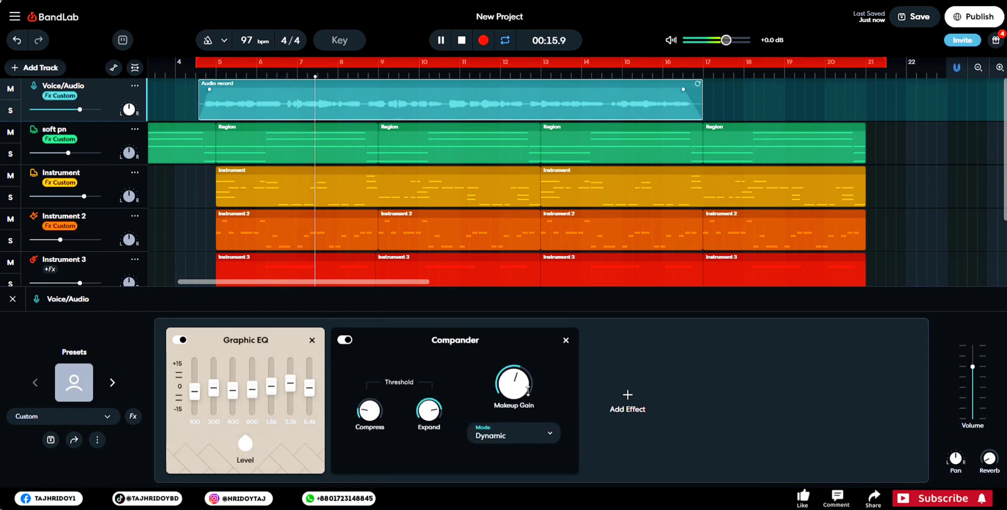
left_click(533, 433)
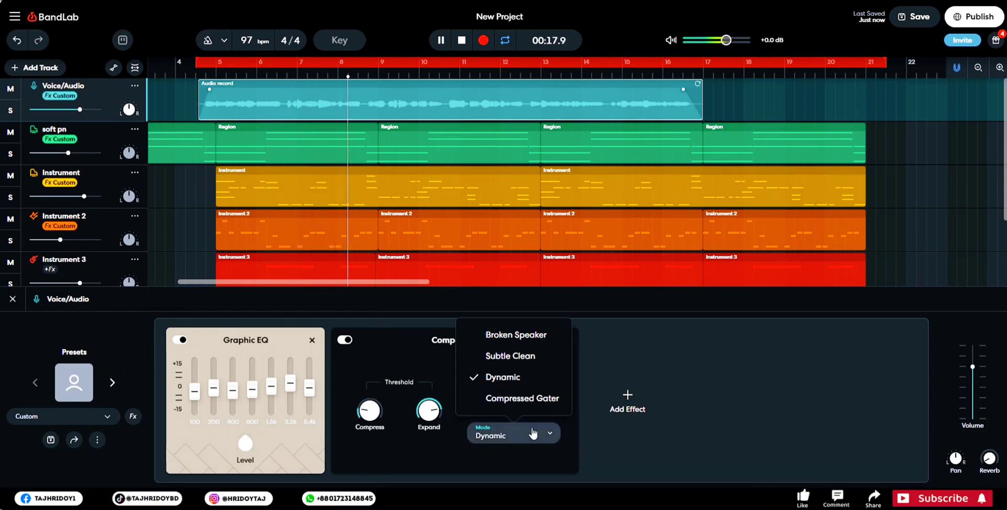
left_click(425, 375)
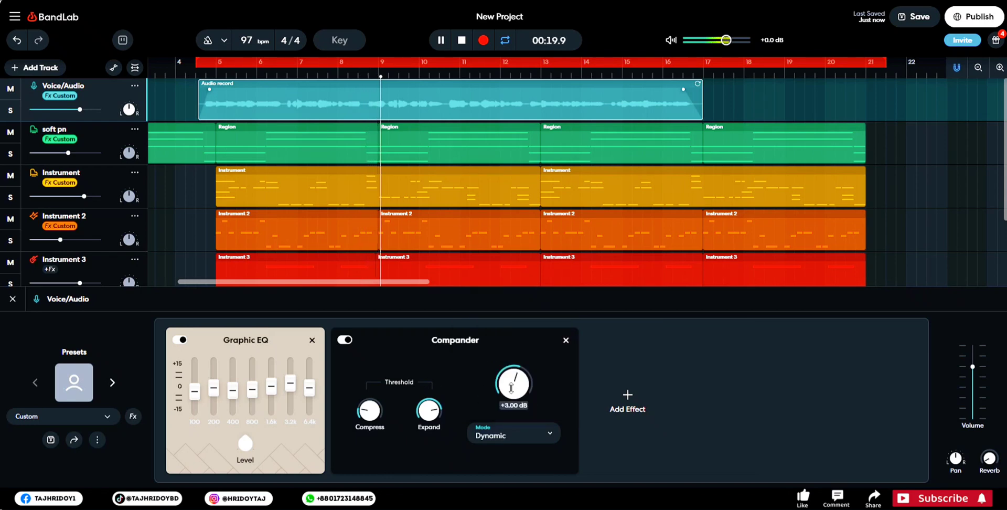
left_click_drag(369, 411, 376, 421)
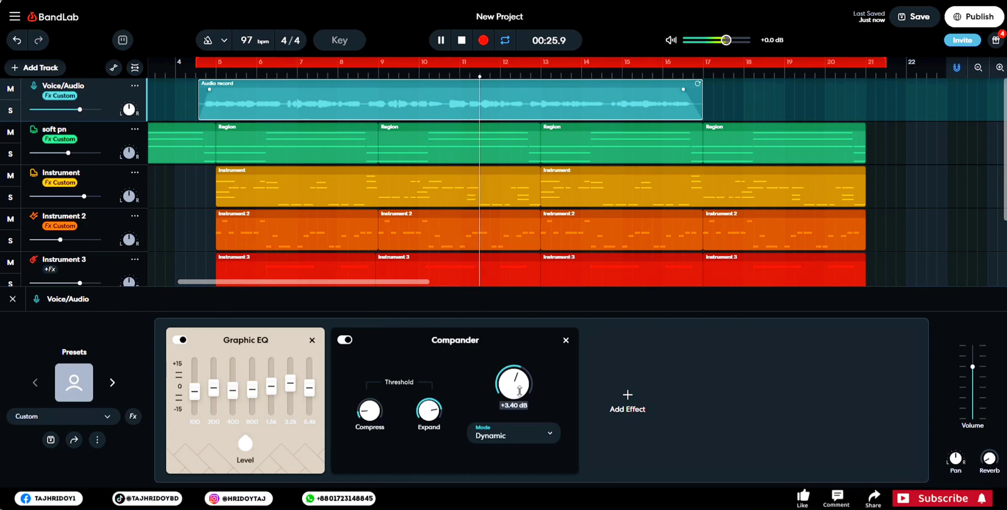
left_click_drag(520, 391, 520, 383)
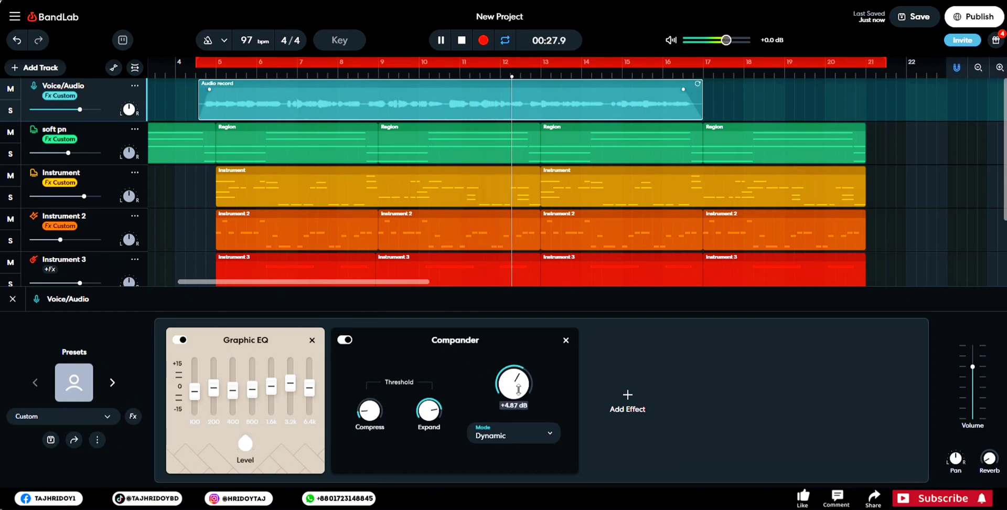
- Replay from the start of the vocal and slightly lower the volume of the Instrument track
left_click(203, 78)
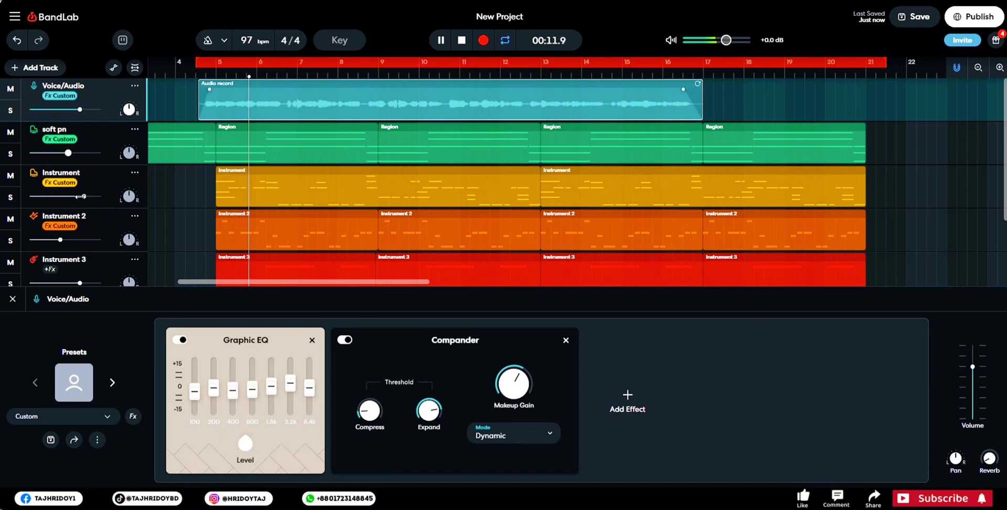
left_click_drag(84, 196, 75, 198)
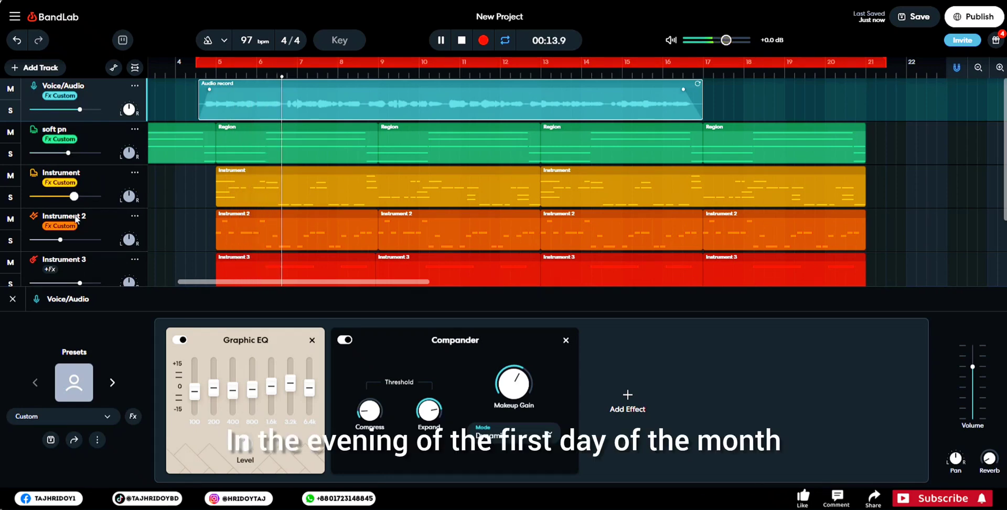
left_click_drag(61, 241, 60, 240)
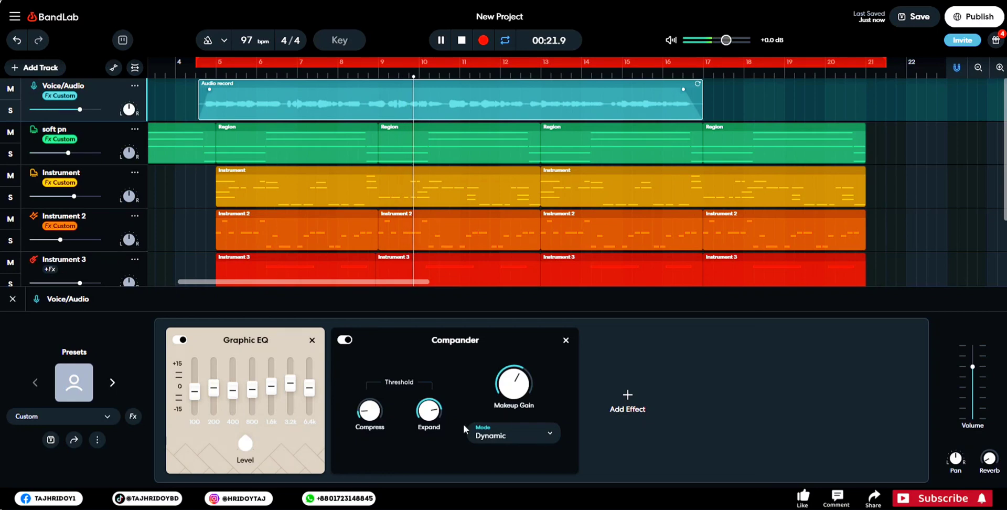
- Add a DeEsser to the Voice/Audio track, set its threshold to -22.6 dB, and replay from the start of the vocal
left_click(642, 403)
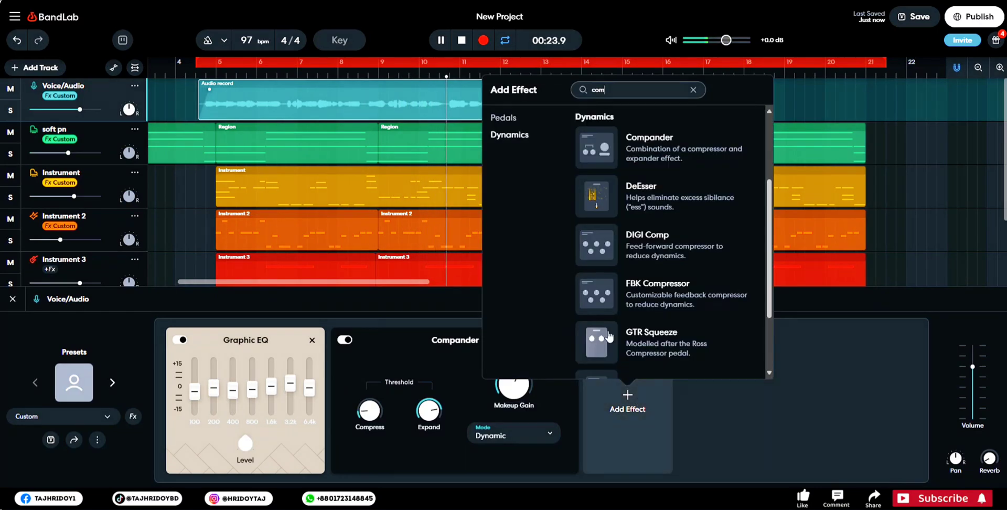
left_click(686, 218)
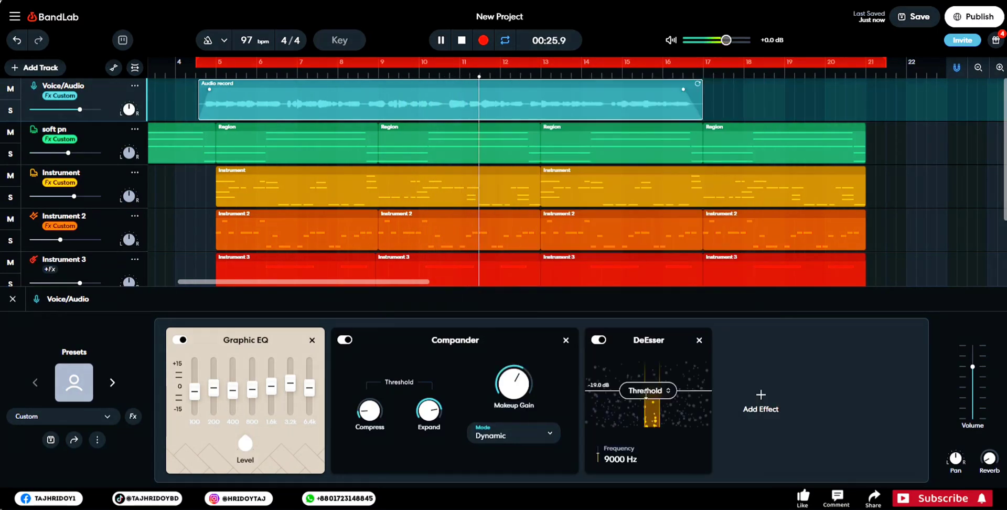
mouse_move(647, 401)
left_mouse_down()
mouse_move(647, 416)
mouse_move(649, 399)
left_mouse_up()
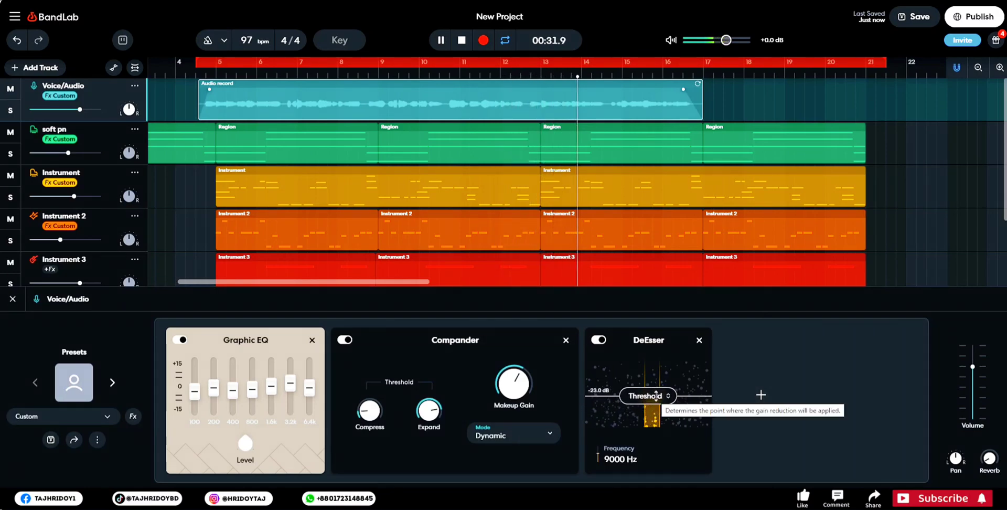
left_click_drag(656, 395, 659, 397)
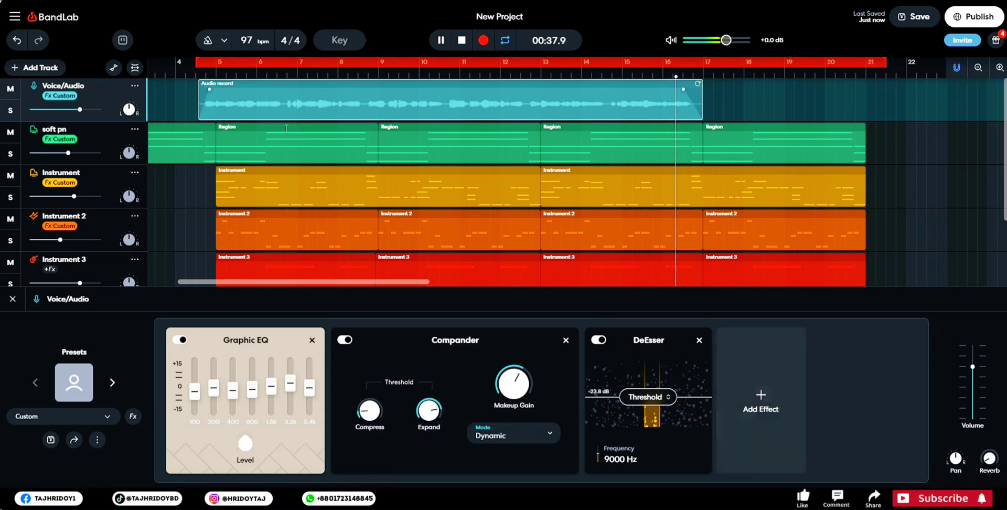
left_click(209, 64)
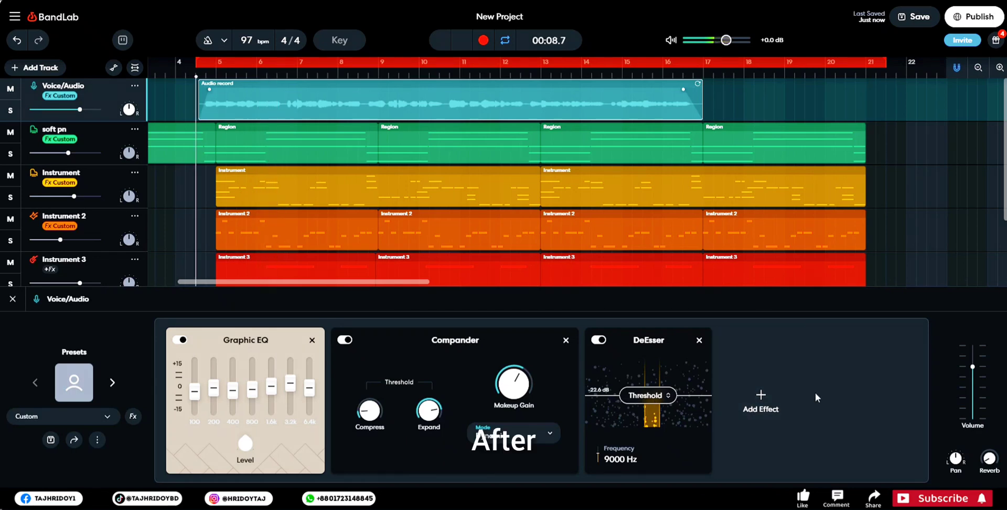
- Clear the effect search and add the Vocal Enhancer from the Enhancer category to the Voice/Audio track
left_click(779, 406)
scroll(819, 318, "down", 3)
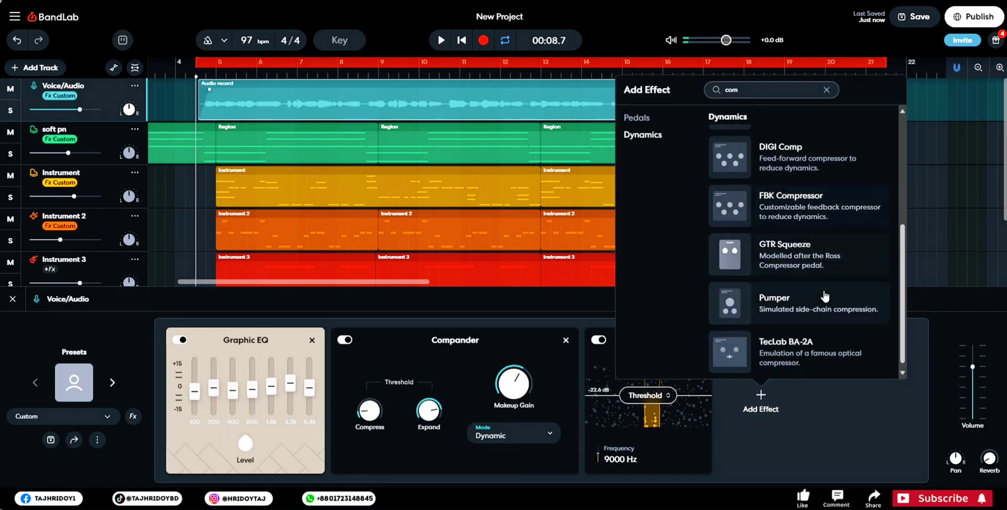
left_click(826, 89)
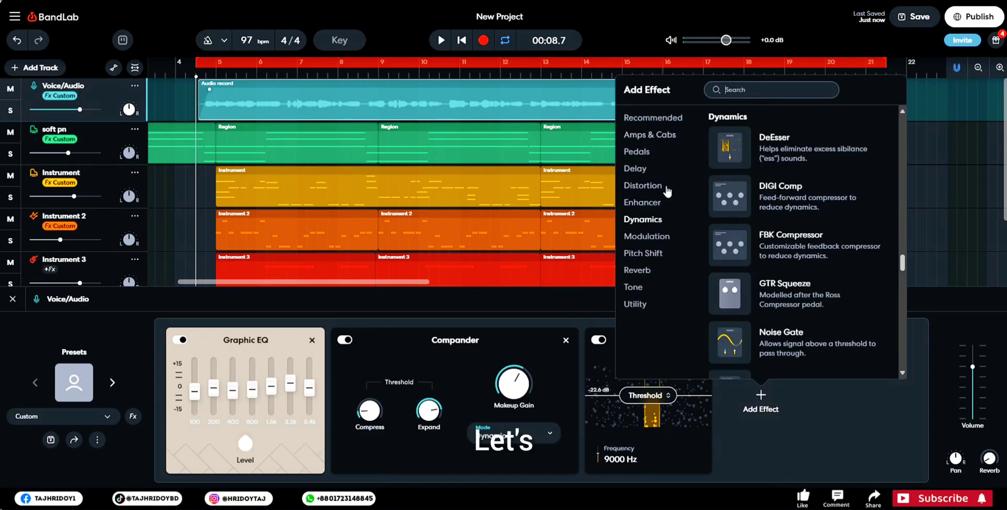
left_click(657, 207)
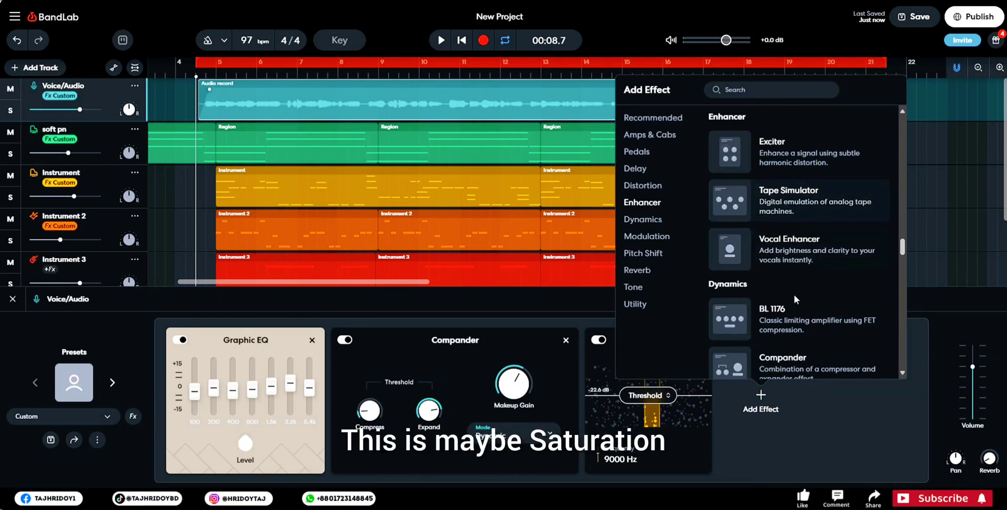
left_click(839, 245)
- Keep the Vocal Enhancer in Warm mode and set its amount to 49% while playing the vocal
left_click(784, 428)
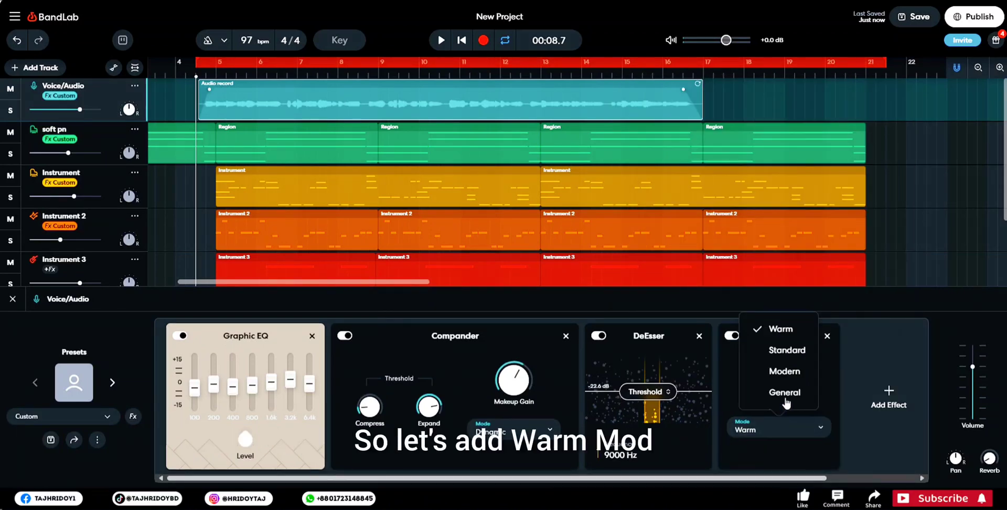
left_click(832, 364)
key("space")
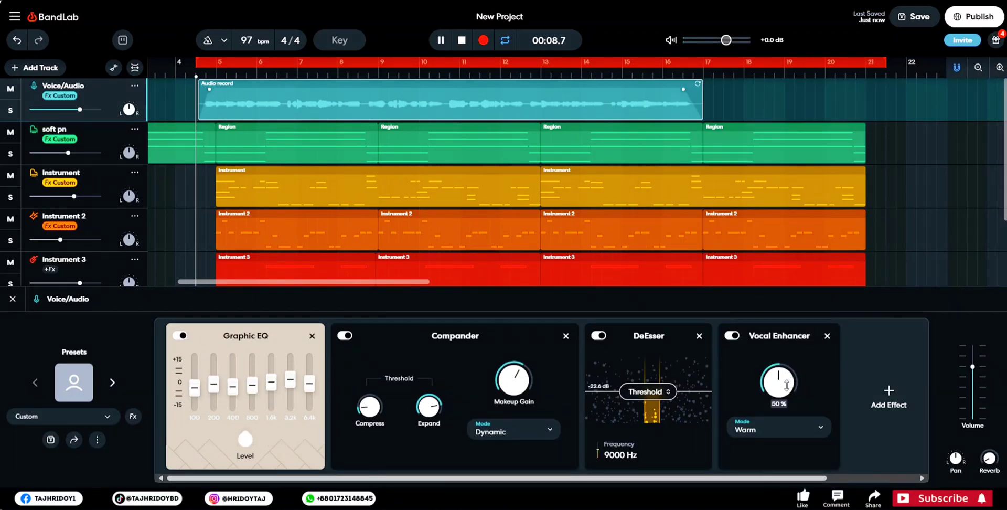
mouse_move(787, 386)
left_mouse_down()
mouse_move(788, 368)
mouse_move(787, 387)
left_mouse_up()
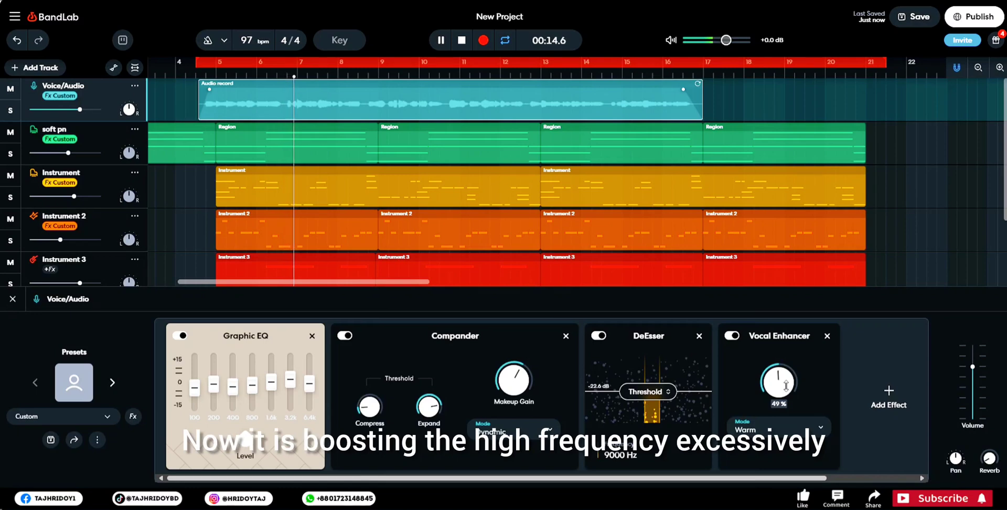
- Try the Vocal Enhancer in Modern mode and lower its mix while replaying the vocal
key("space")
left_click(778, 426)
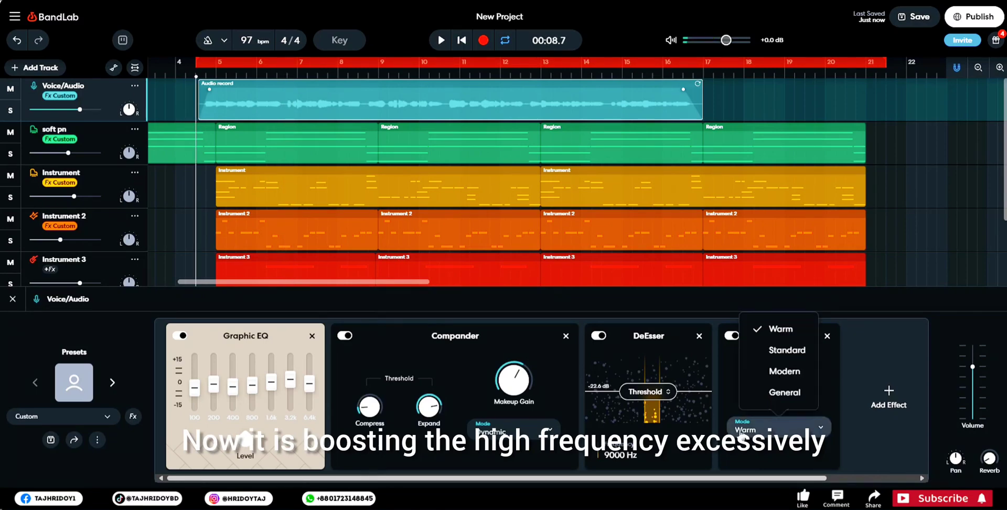
left_click(790, 380)
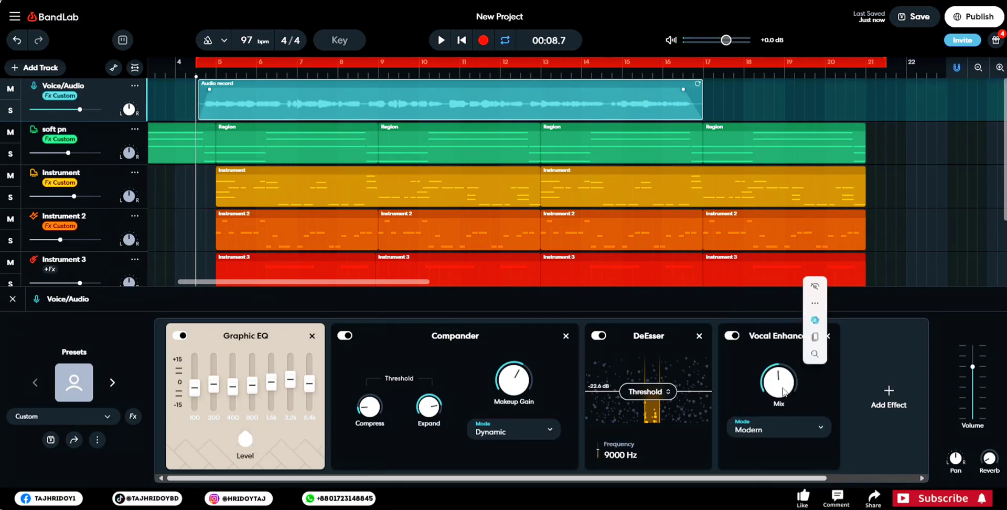
key("space")
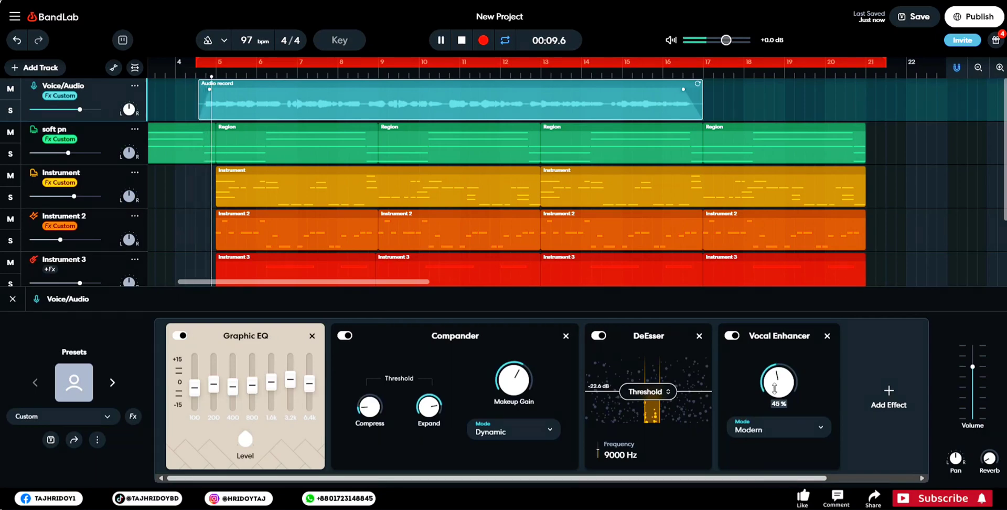
left_click_drag(778, 383, 775, 459)
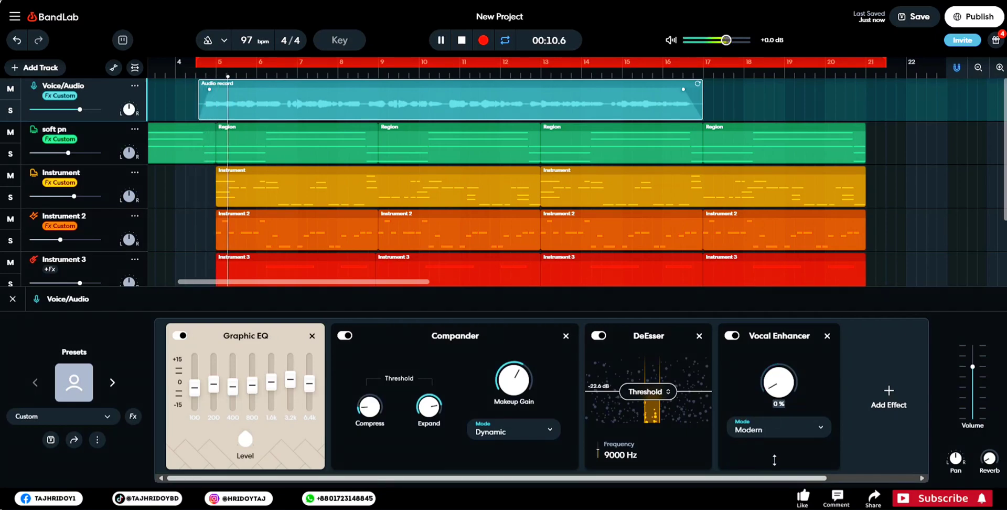
- Return the Vocal Enhancer to Warm mode, fine-tune its mix to a low level while the vocal plays, and stop playback
left_click(764, 429)
left_click(780, 329)
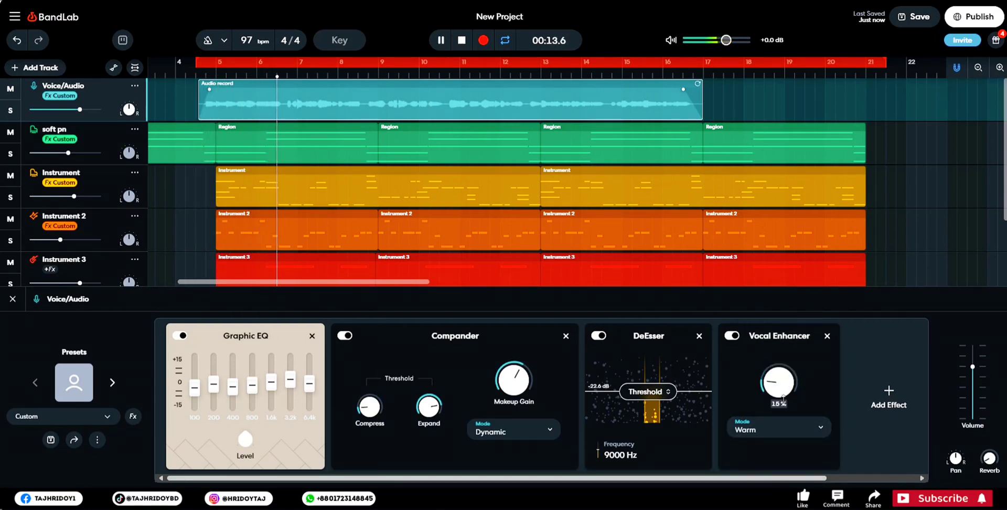
left_click_drag(783, 400, 789, 453)
left_click_drag(783, 401, 792, 353)
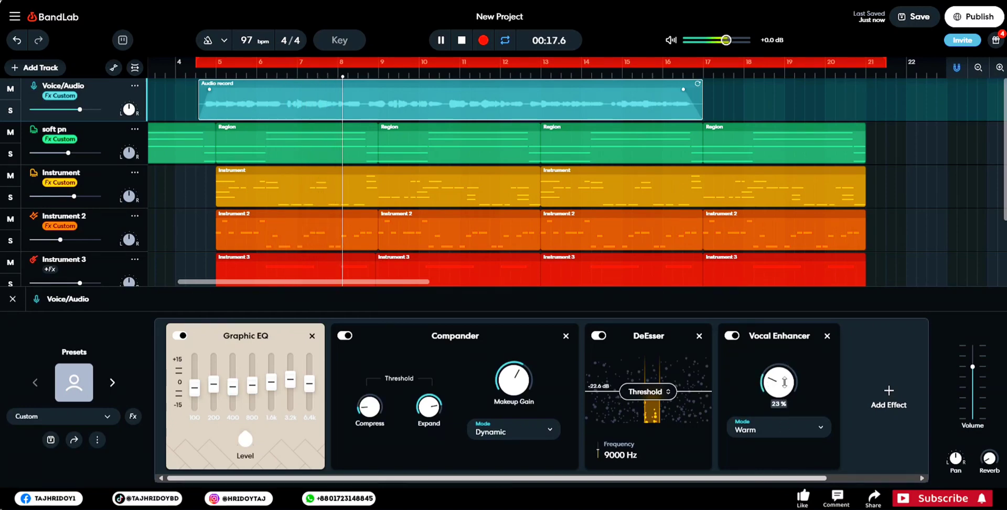
left_click_drag(779, 394, 779, 427)
mouse_move(777, 394)
left_mouse_down()
mouse_move(782, 368)
mouse_move(778, 382)
left_mouse_up()
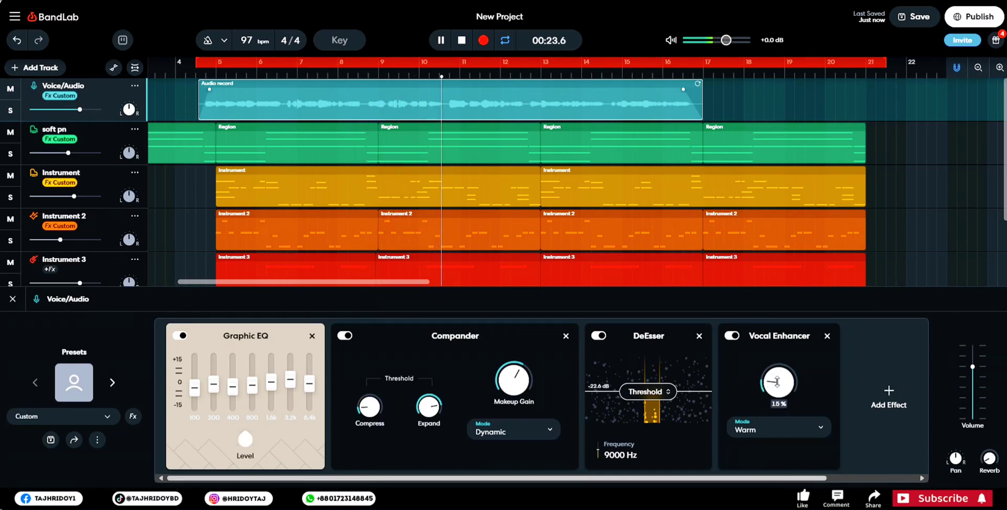
key("space")
- Look through the Dynamics and Modulation effects available for the Voice/Audio track, and close the list without adding any
left_click(866, 379)
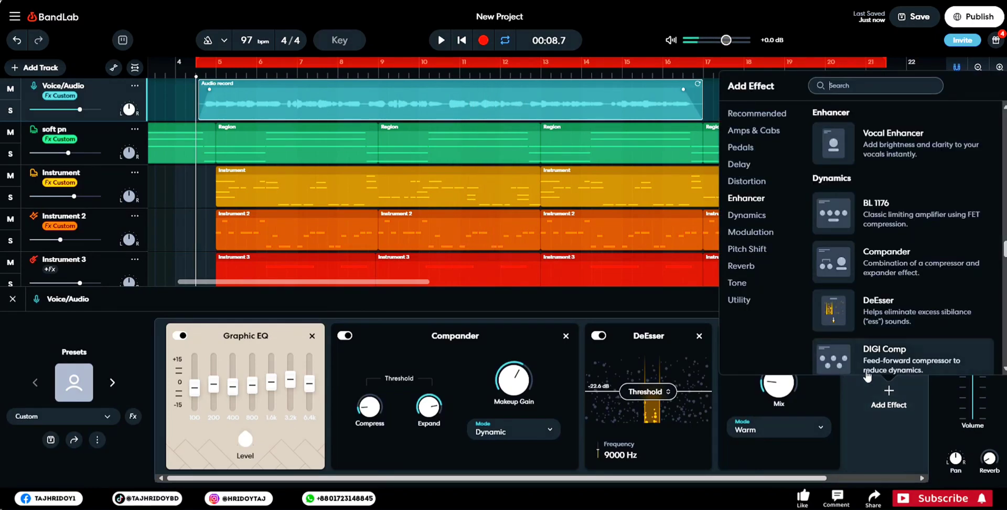
scroll(886, 262, "down", 2)
left_click(751, 216)
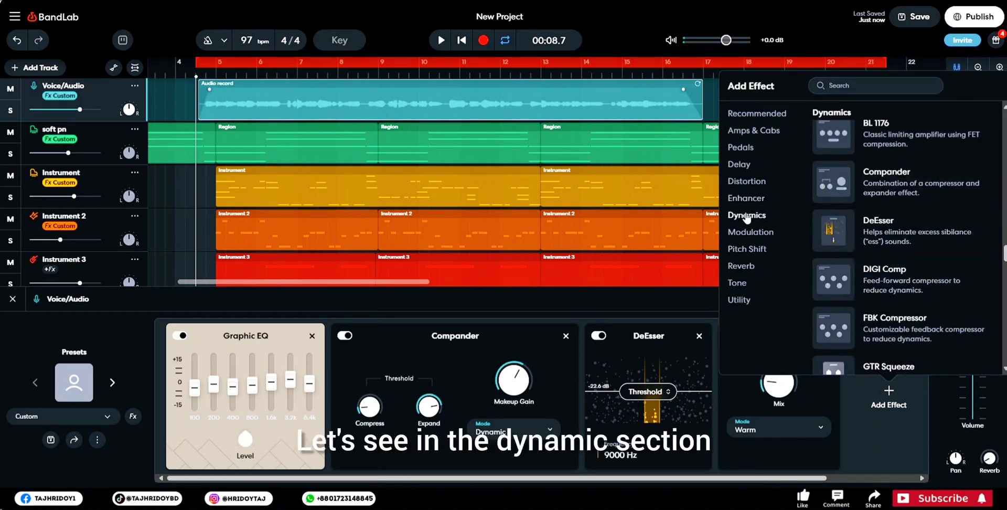
scroll(927, 298, "down", 2)
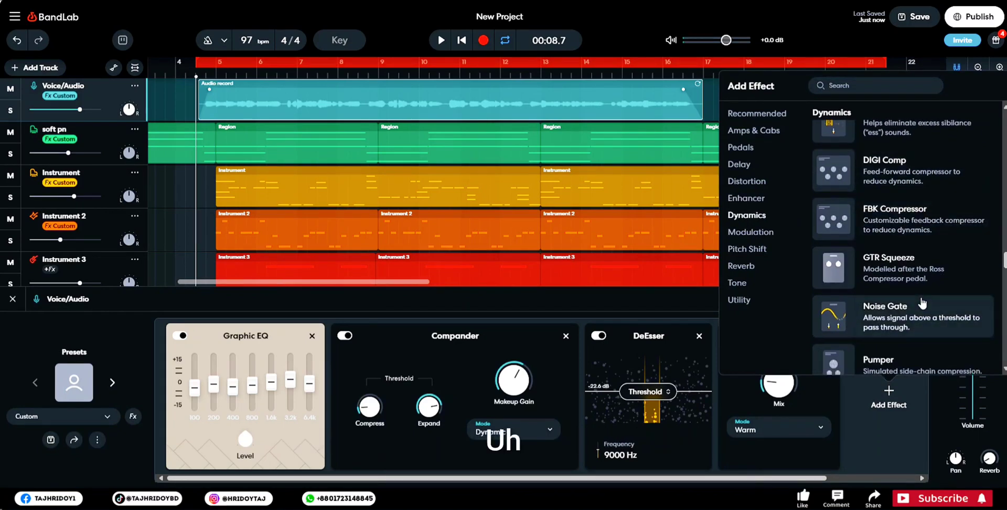
scroll(920, 262, "down", 2)
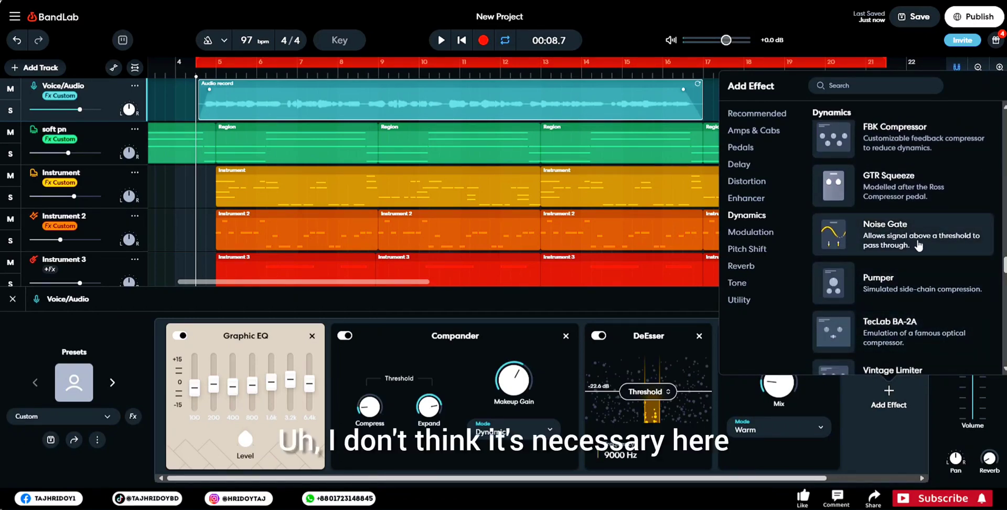
scroll(919, 246, "down", 1)
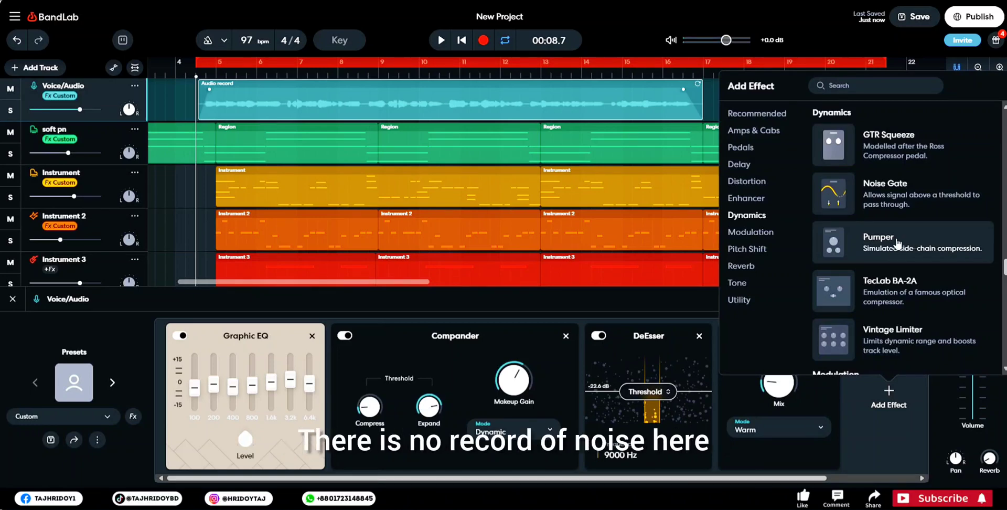
scroll(901, 252, "down", 2)
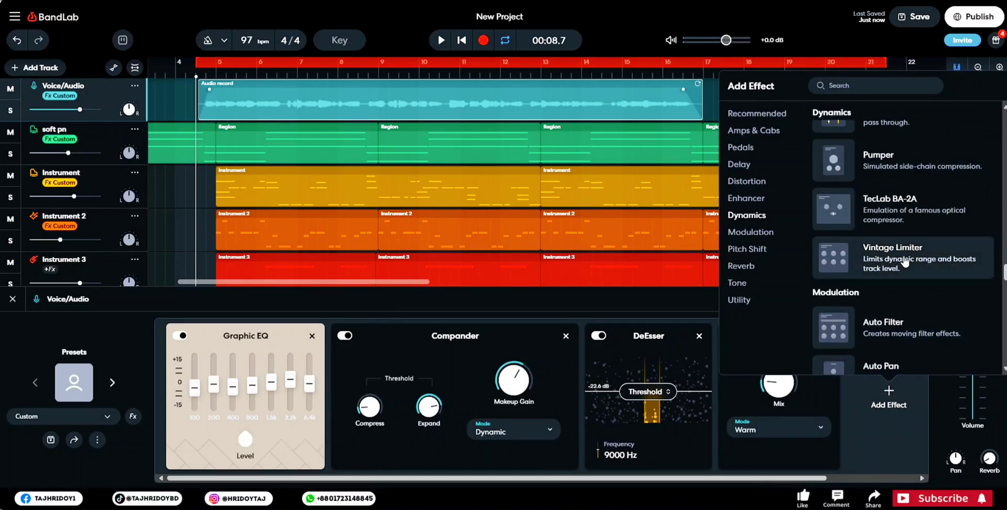
scroll(906, 262, "down", 3)
scroll(918, 268, "down", 1)
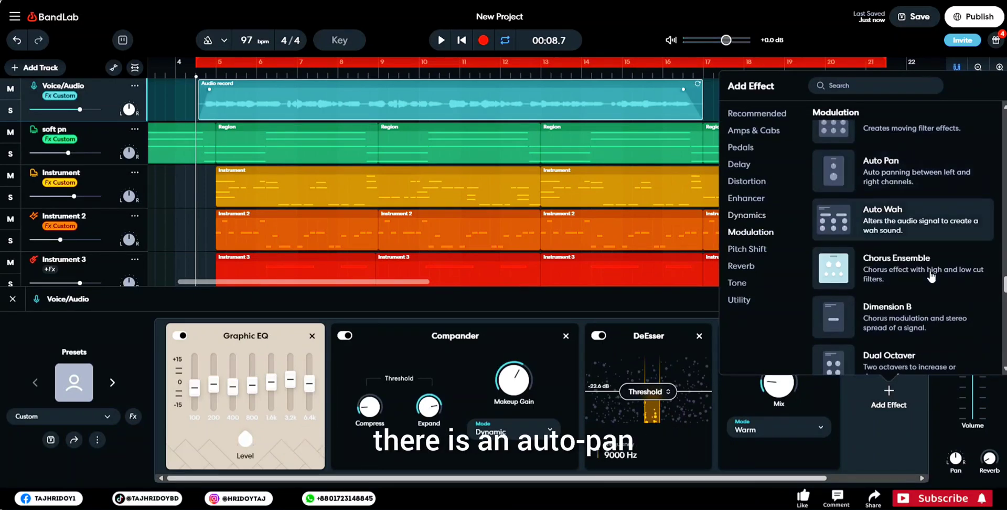
scroll(929, 278, "down", 3)
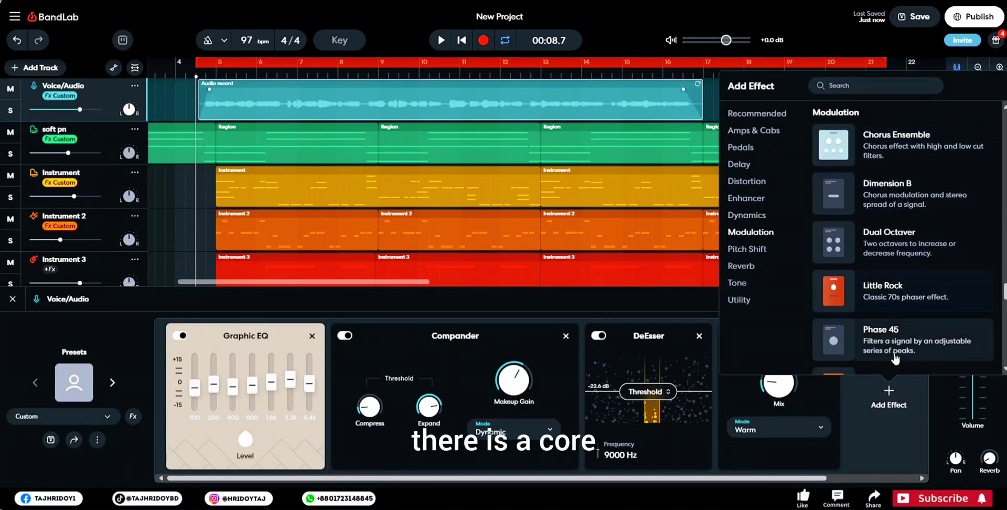
scroll(896, 359, "up", 6)
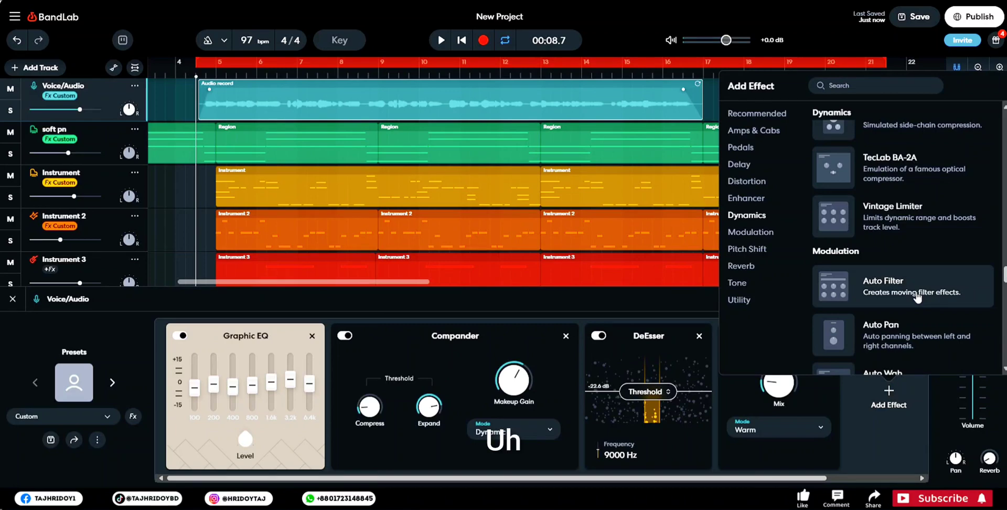
left_click(94, 420)
left_click(94, 420)
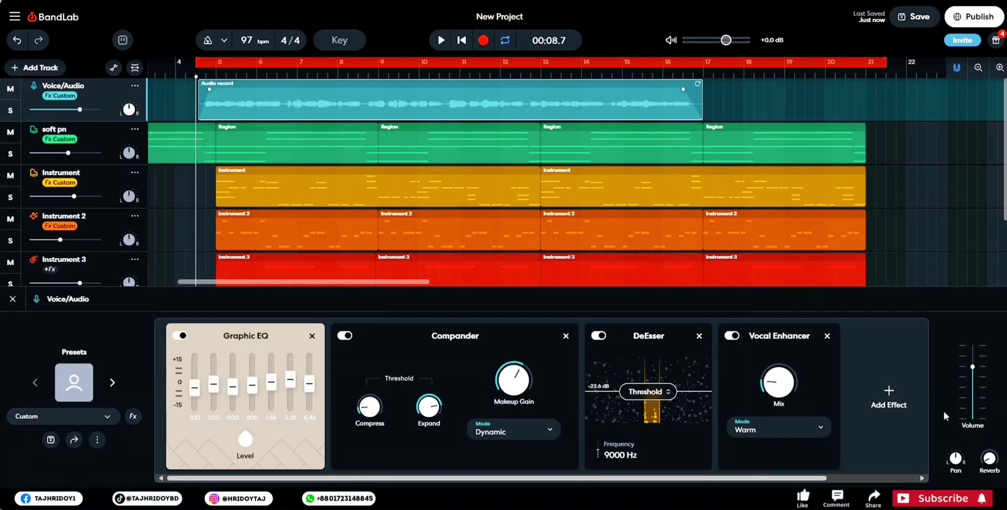
- Search the effects for "lim" and add the Vintage Limiter after the Vocal Enhancer on the Voice/Audio track
left_click_drag(717, 479, 825, 481)
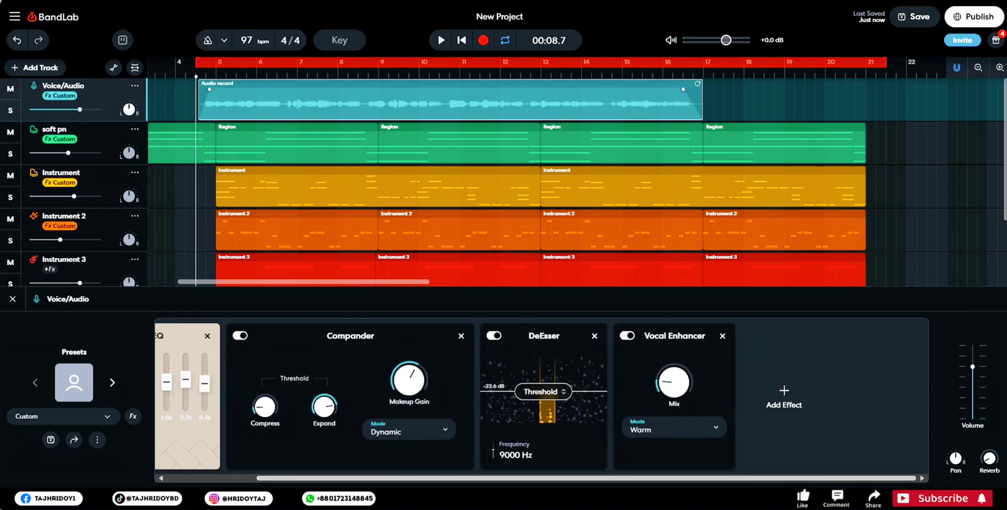
left_click(782, 406)
scroll(830, 280, "down", 3)
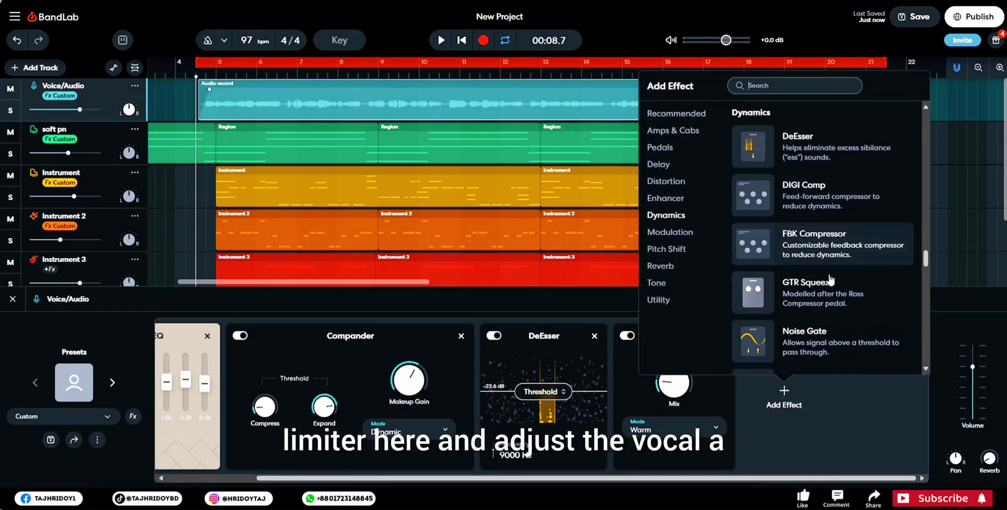
scroll(832, 284, "down", 8)
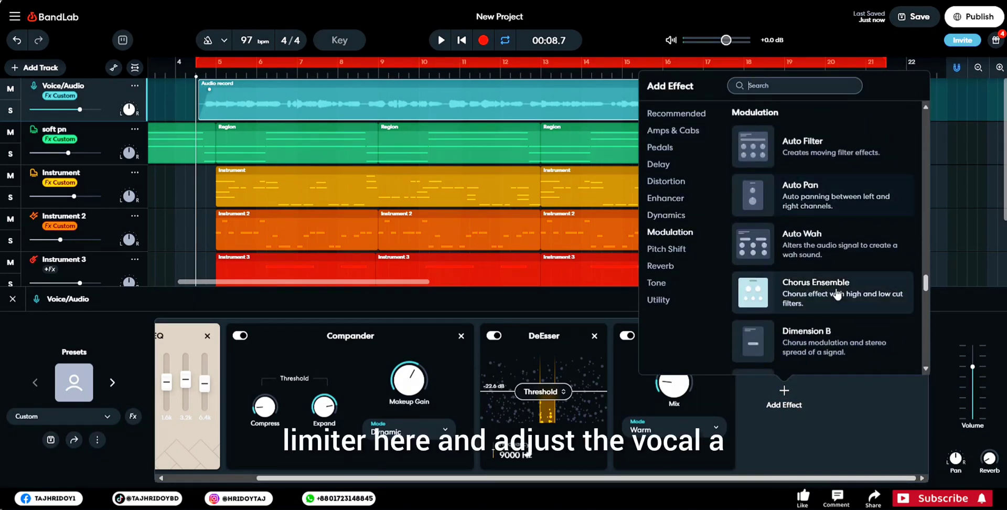
scroll(850, 294, "down", 5)
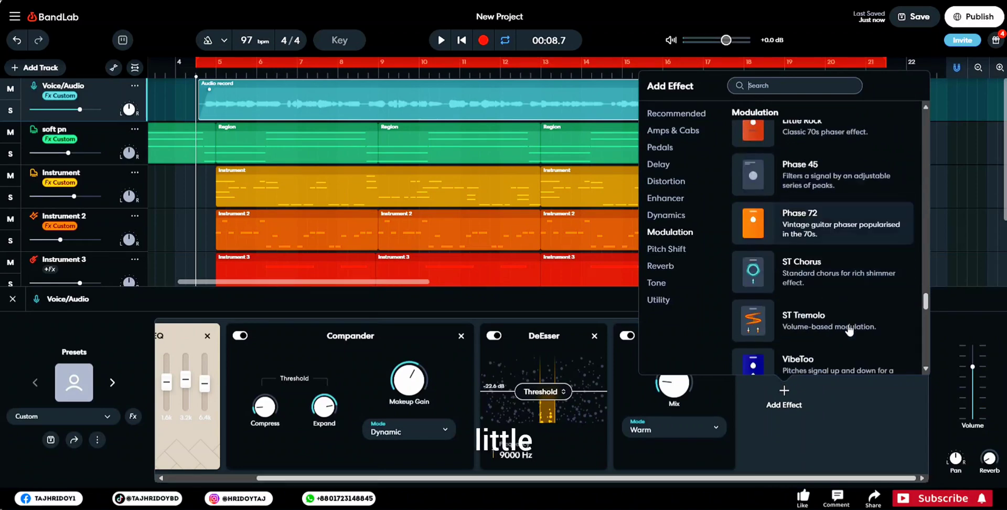
scroll(846, 325, "down", 3)
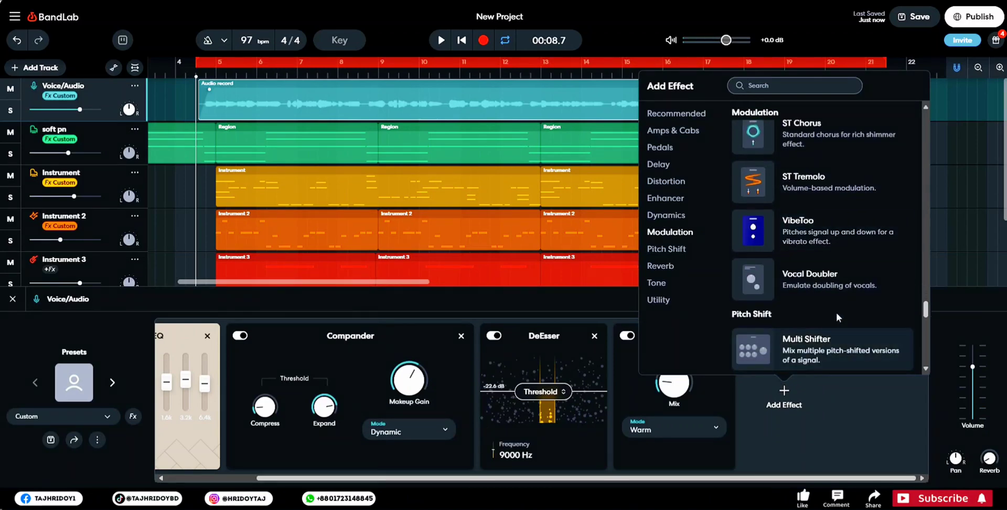
scroll(832, 304, "down", 4)
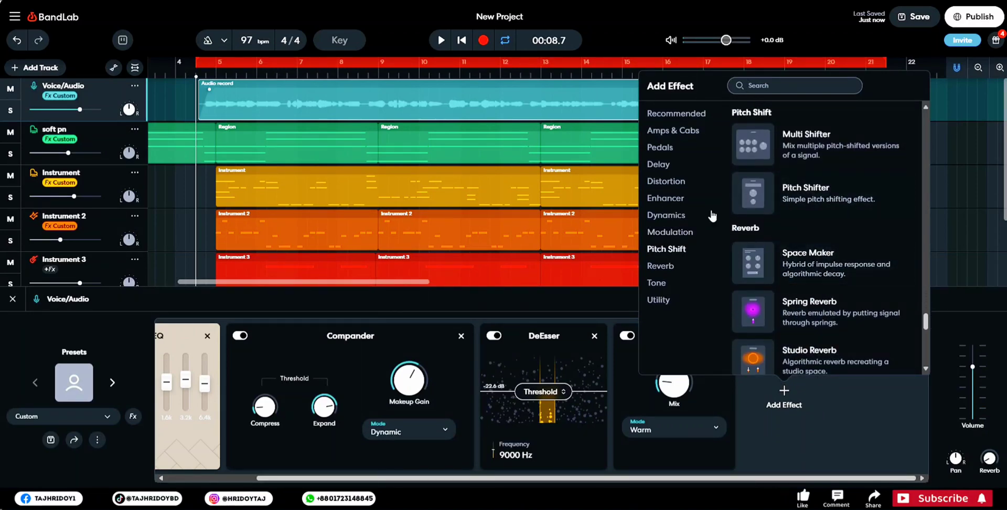
left_click(670, 232)
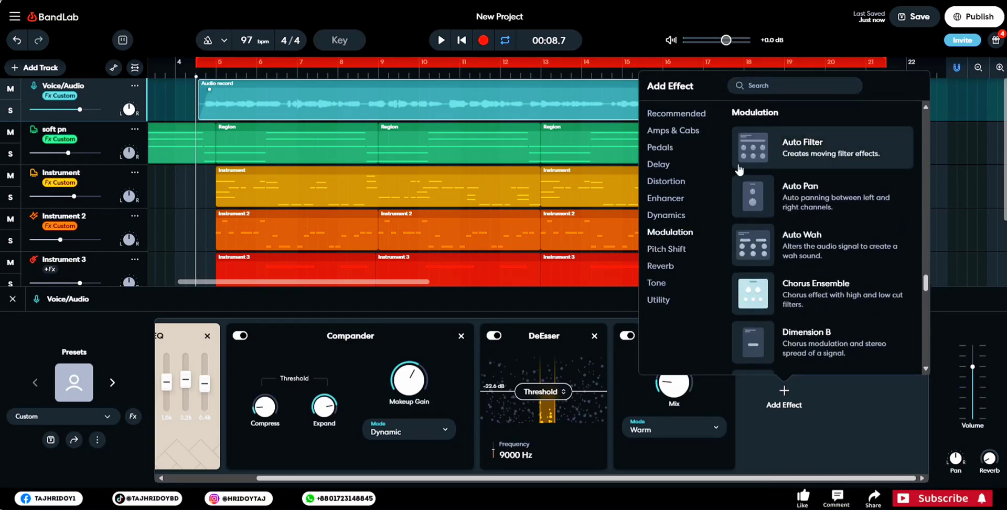
left_click(789, 85)
type("lim")
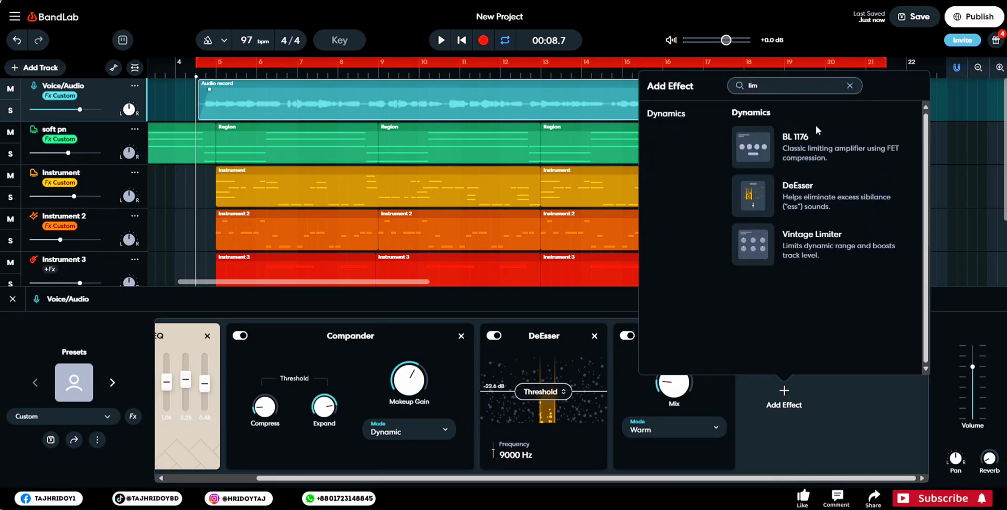
left_click(838, 249)
- Play the vocal while lowering the Vintage Limiter's attack and adjusting its output volume
key("space")
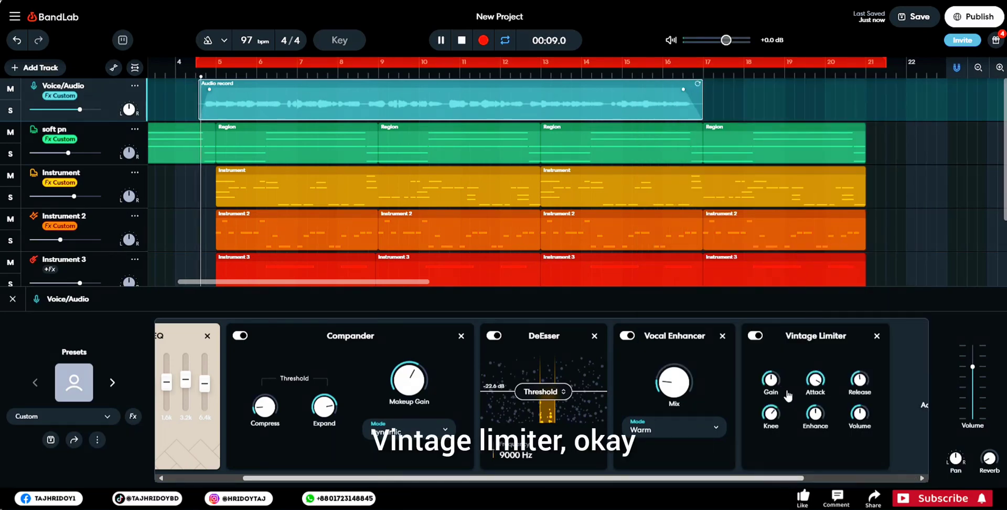
mouse_move(817, 392)
left_click_drag(818, 392, 819, 417)
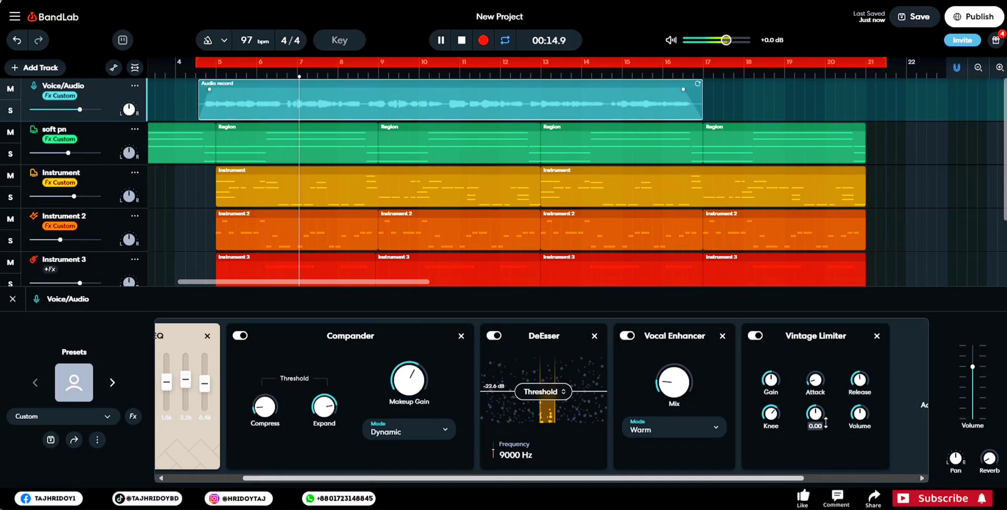
left_click_drag(862, 415, 875, 394)
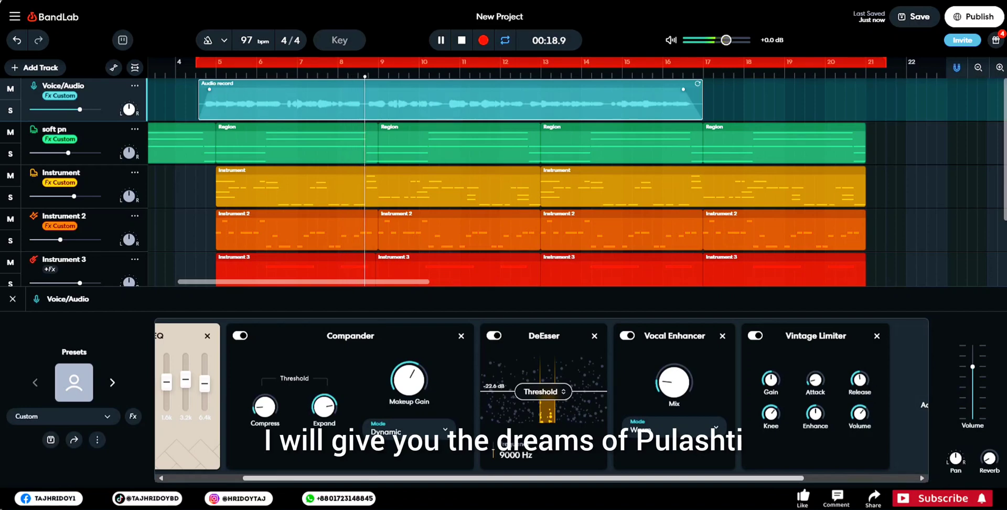
mouse_move(995, 460)
left_mouse_down()
mouse_move(996, 427)
mouse_move(992, 460)
left_mouse_up()
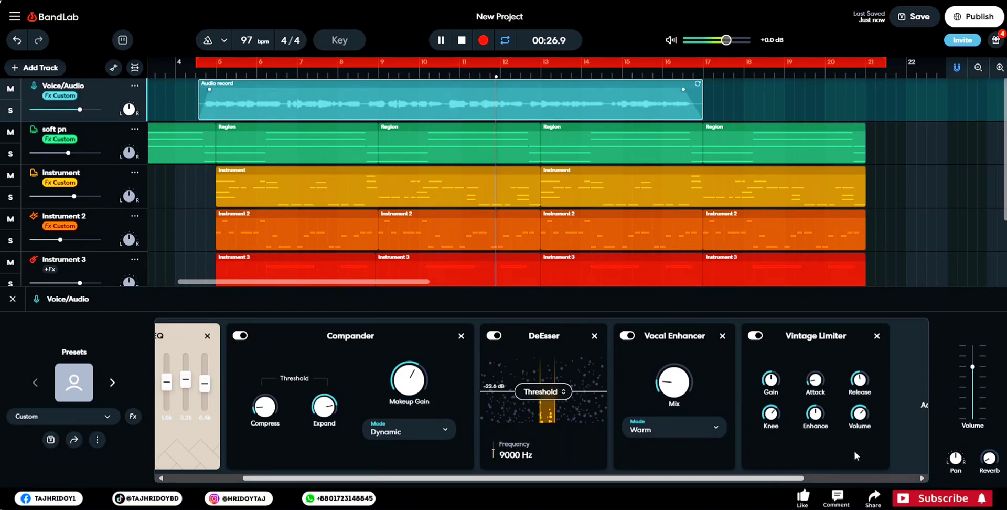
left_click_drag(862, 426, 865, 450)
left_click_drag(869, 436, 869, 439)
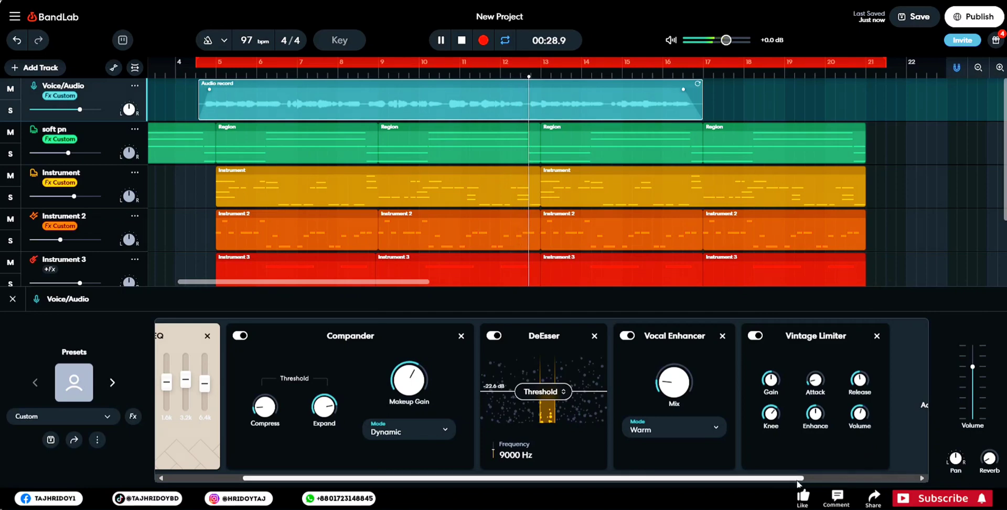
- Set the Vocal Enhancer's mix to 7% and the Vintage Limiter's volume to +0.40, and stop playback
left_click_drag(793, 479, 904, 478)
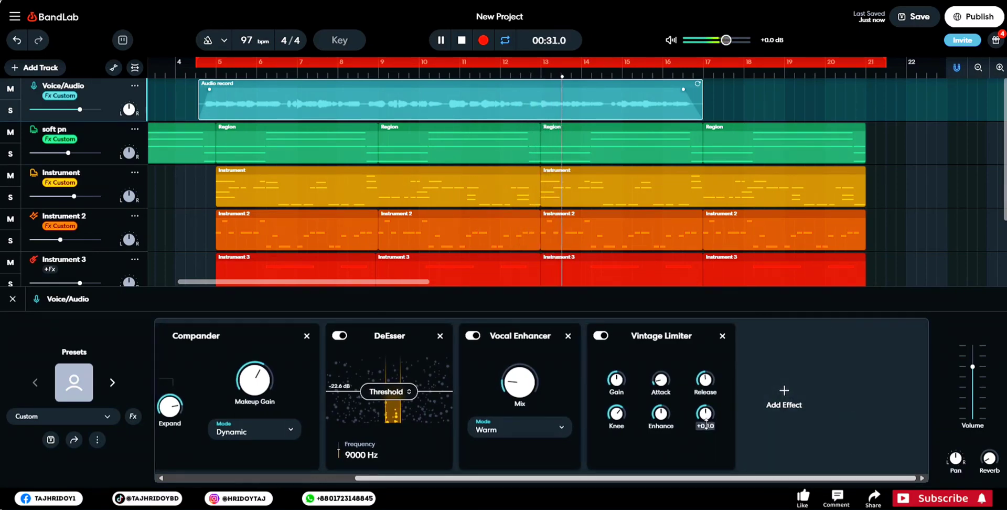
left_click_drag(518, 385, 518, 394)
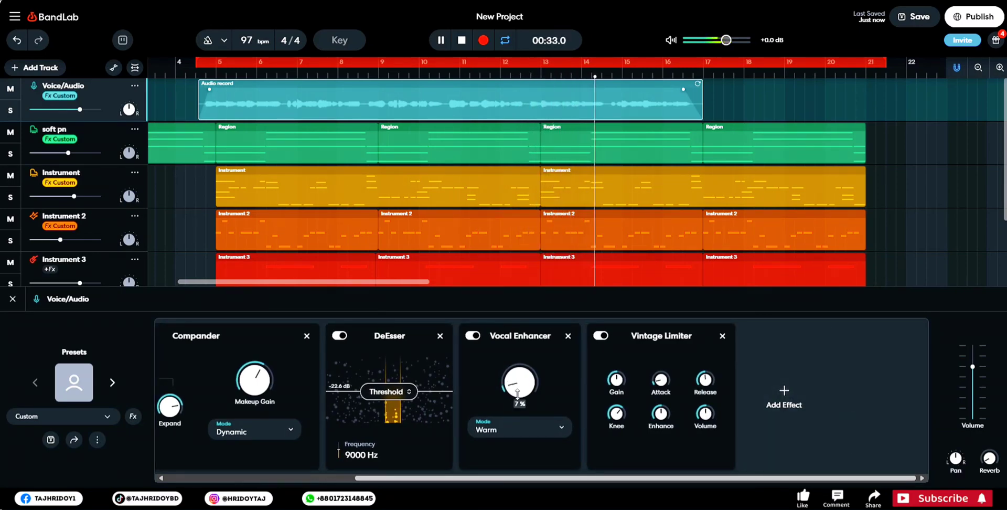
left_click_drag(706, 409, 707, 415)
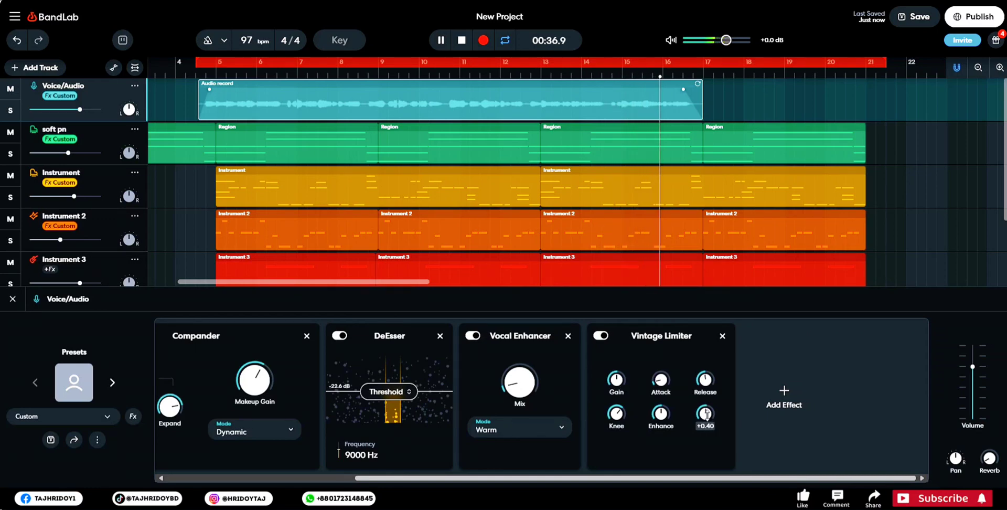
key("space")
- Add the Studio Reverb after the Vintage Limiter on the Voice/Audio track and set its mix to 52% during playback
left_click(781, 397)
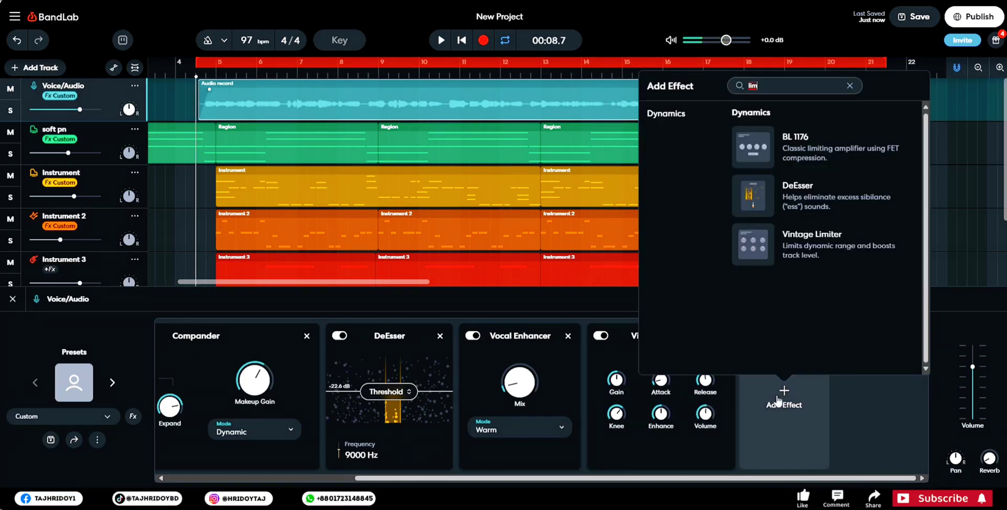
mouse_move(989, 458)
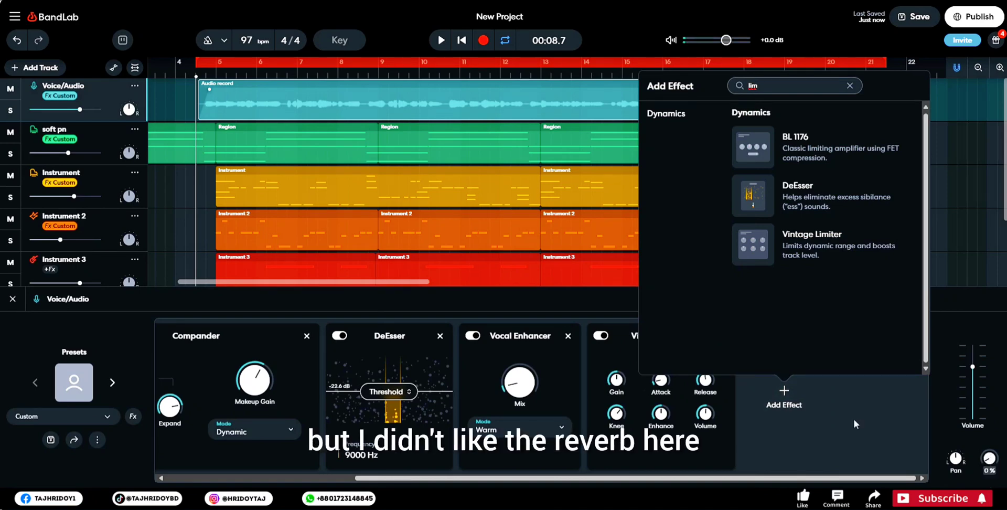
left_click(850, 85)
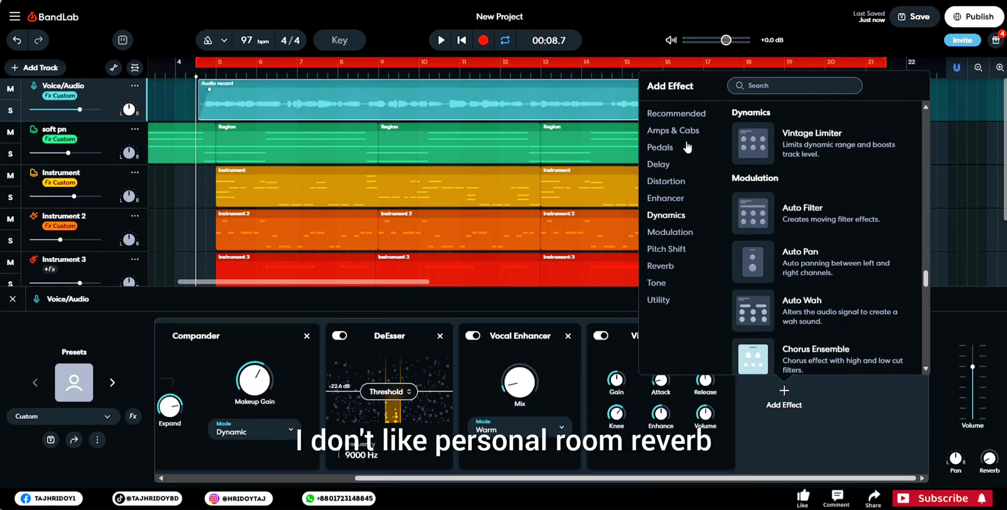
left_click(664, 265)
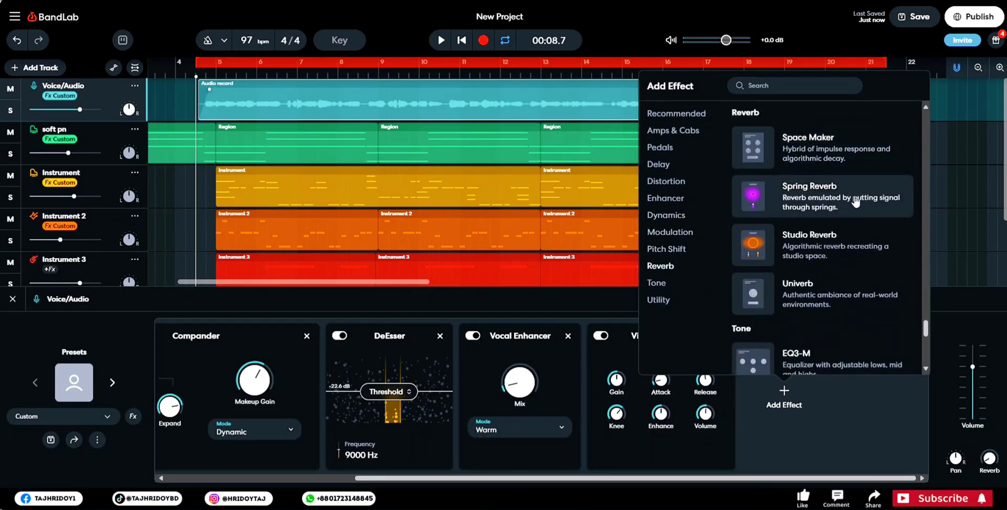
left_click(814, 245)
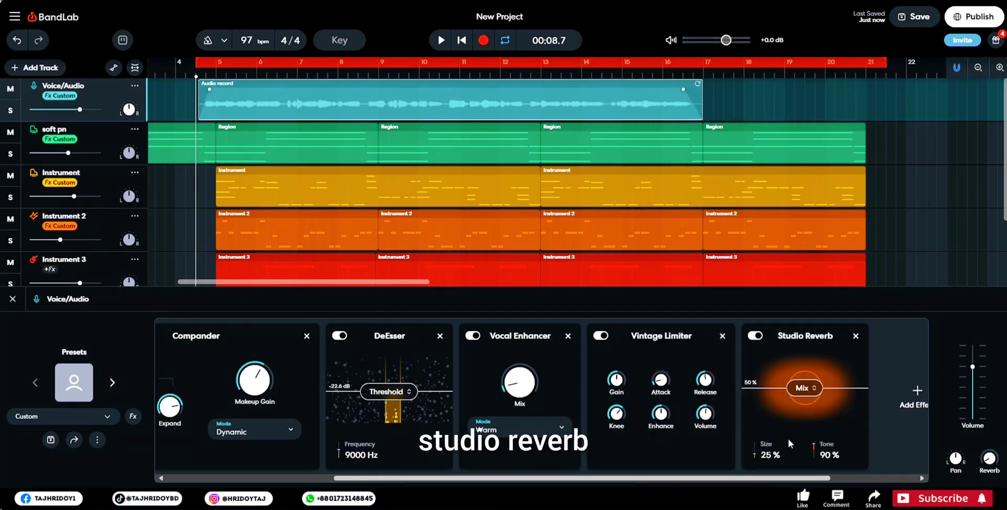
key("space")
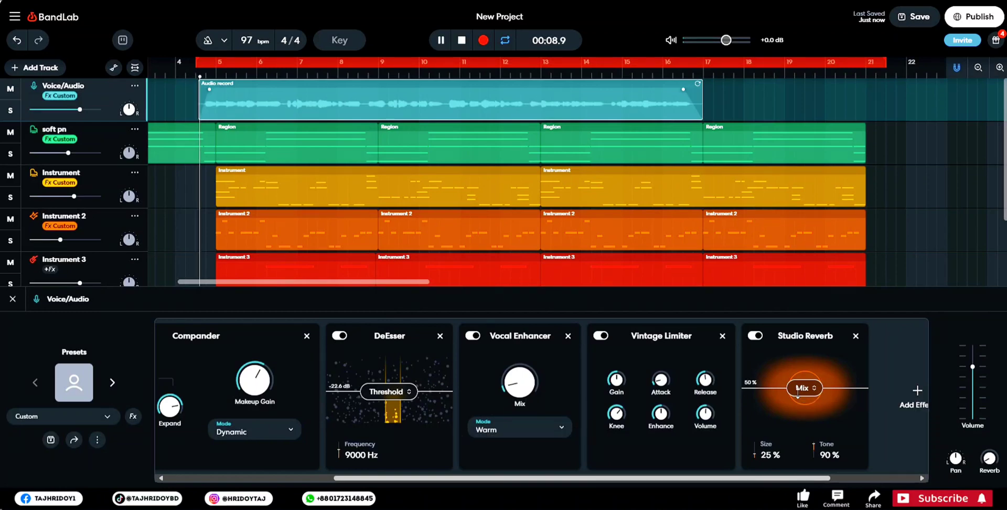
mouse_move(798, 392)
left_mouse_down()
mouse_move(802, 383)
mouse_move(804, 398)
left_mouse_up()
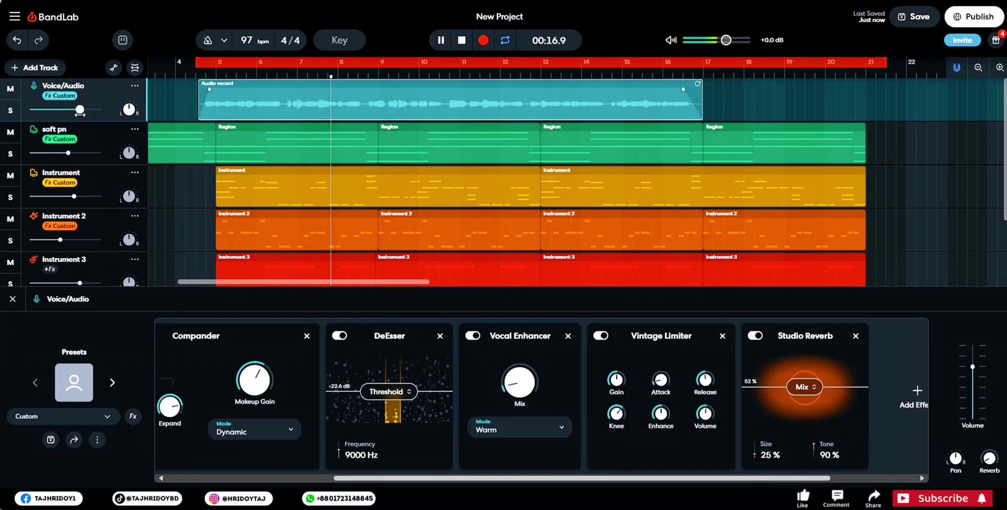
- Set the Vintage Limiter's volume to +5.50 while the vocal plays, and bypass the Vocal Enhancer
left_click_drag(79, 109, 80, 109)
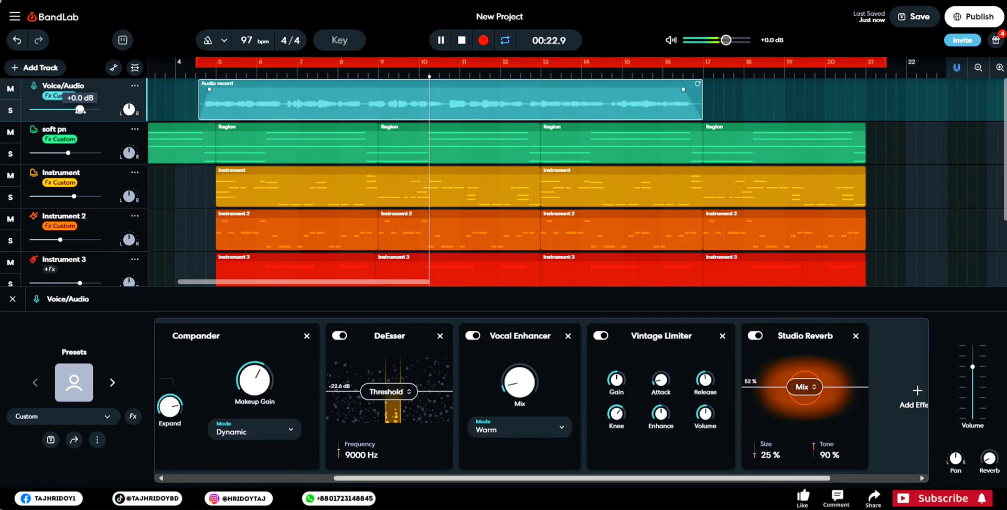
mouse_move(618, 381)
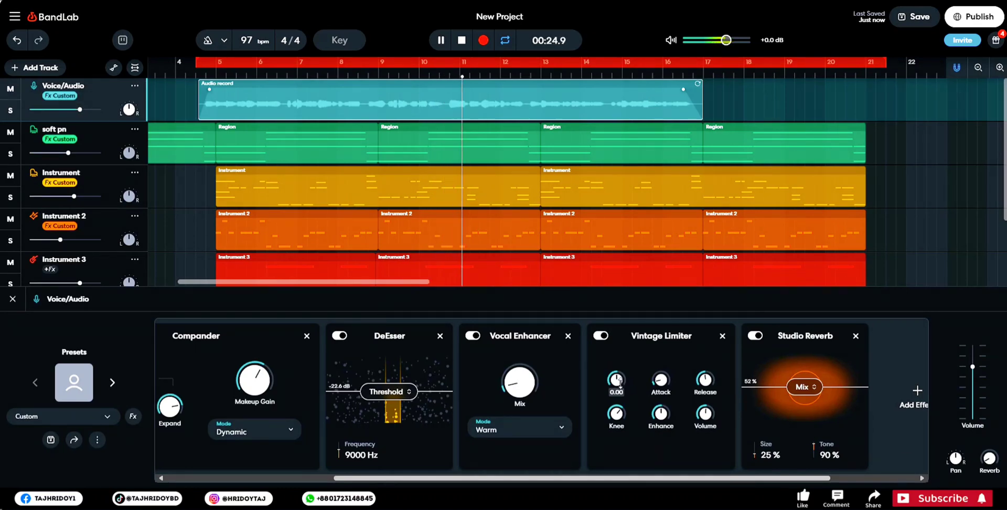
mouse_move(710, 406)
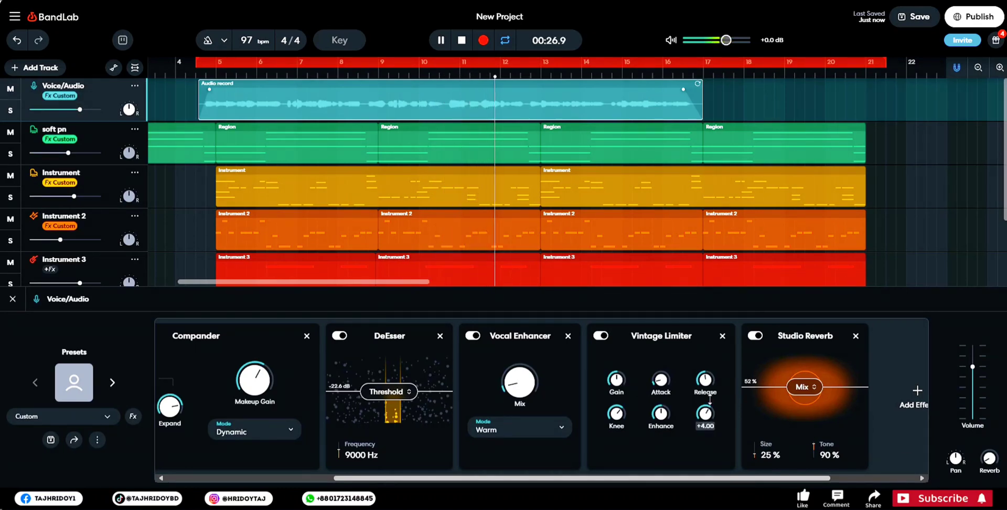
left_click_drag(710, 399, 712, 391)
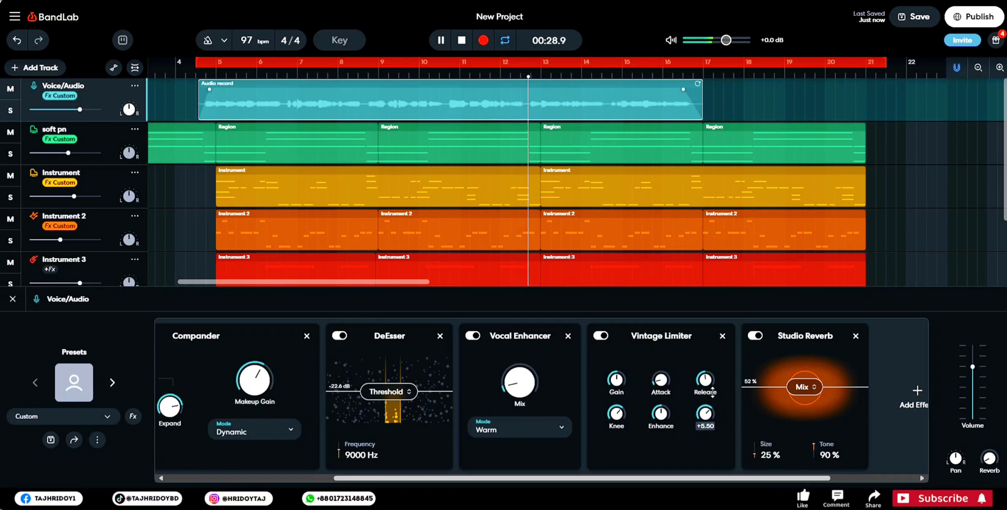
mouse_move(509, 383)
left_click(474, 335)
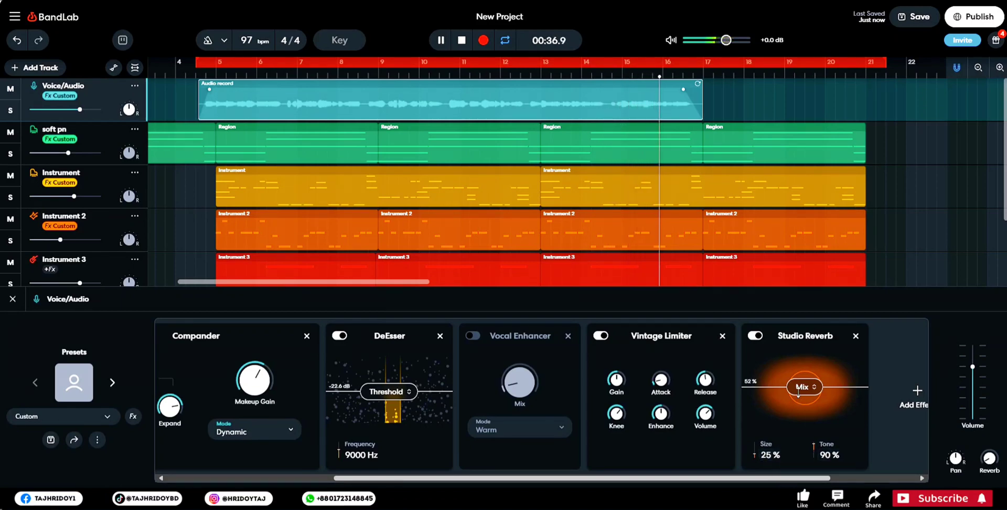
- Replay the vocal from the loop start while setting the Studio Reverb's mix to 40% and its size to 25%
left_click_drag(798, 394, 812, 377)
key("space")
key("space")
mouse_move(767, 450)
left_mouse_down()
mouse_move(760, 467)
mouse_move(763, 455)
left_mouse_up()
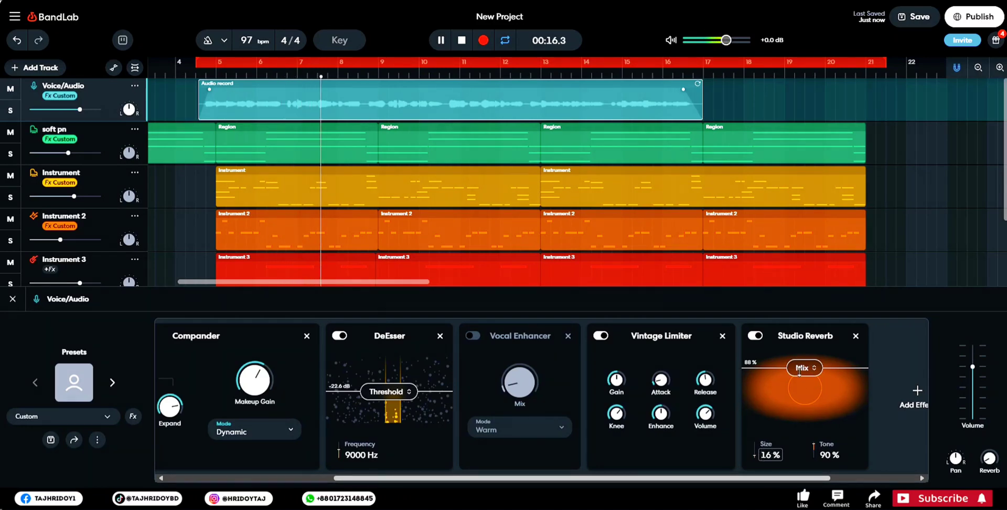
left_click_drag(800, 370, 803, 399)
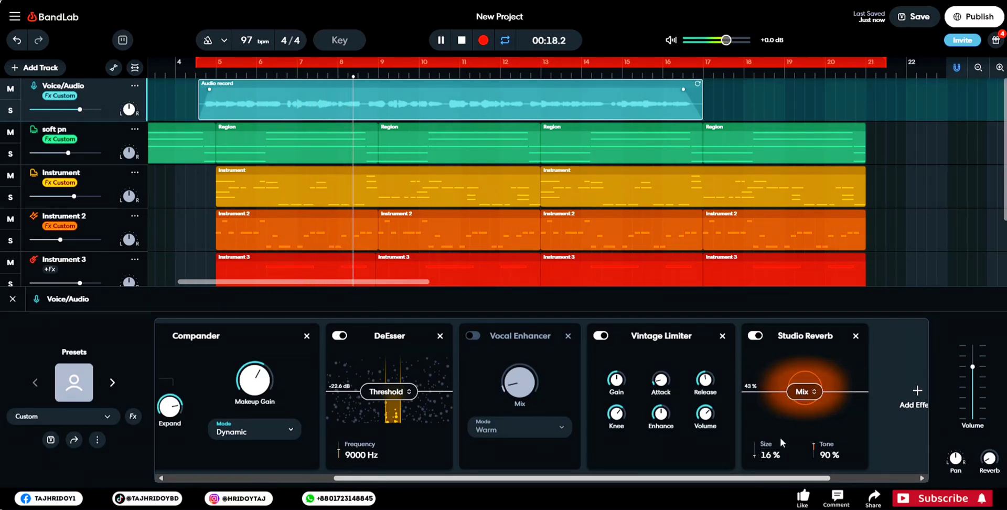
left_click_drag(767, 454, 761, 443)
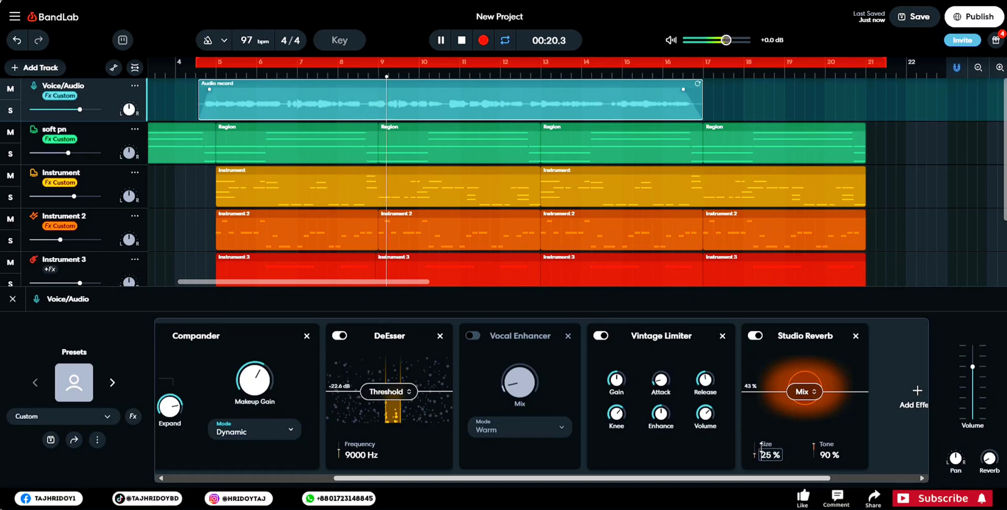
left_click_drag(804, 397, 804, 395)
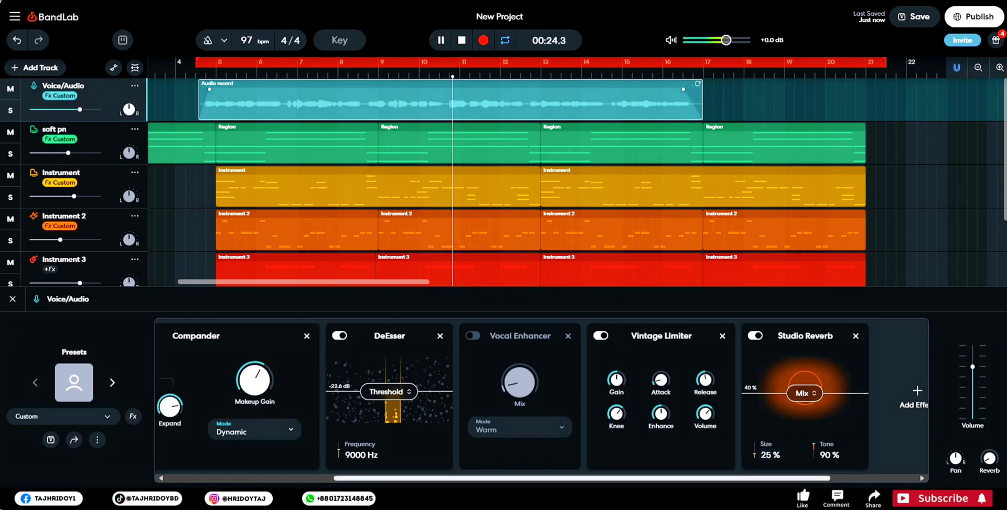
- Slightly lower the Graphic EQ's 1.6k and 3.2k bands and raise its 100 Hz band a little while listening
left_click_drag(439, 478, 269, 480)
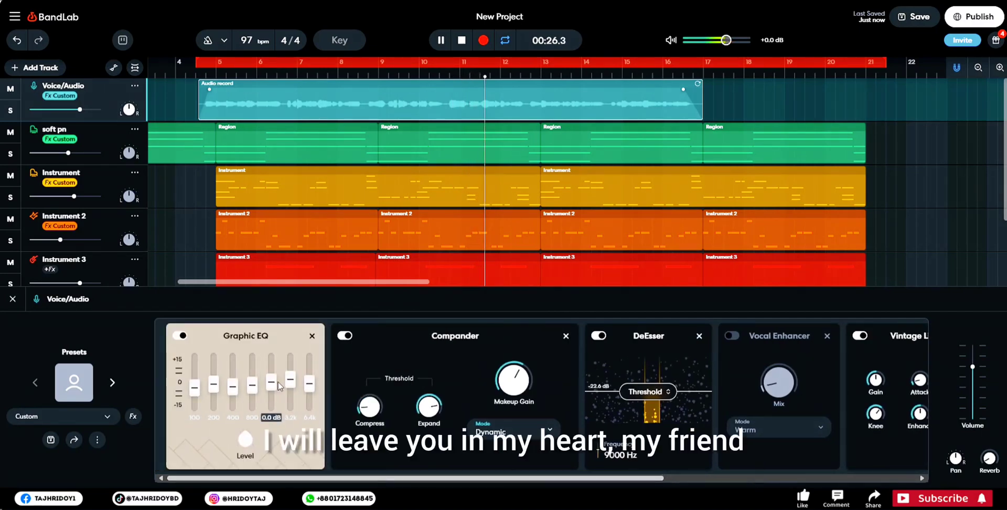
left_click_drag(291, 387, 290, 390)
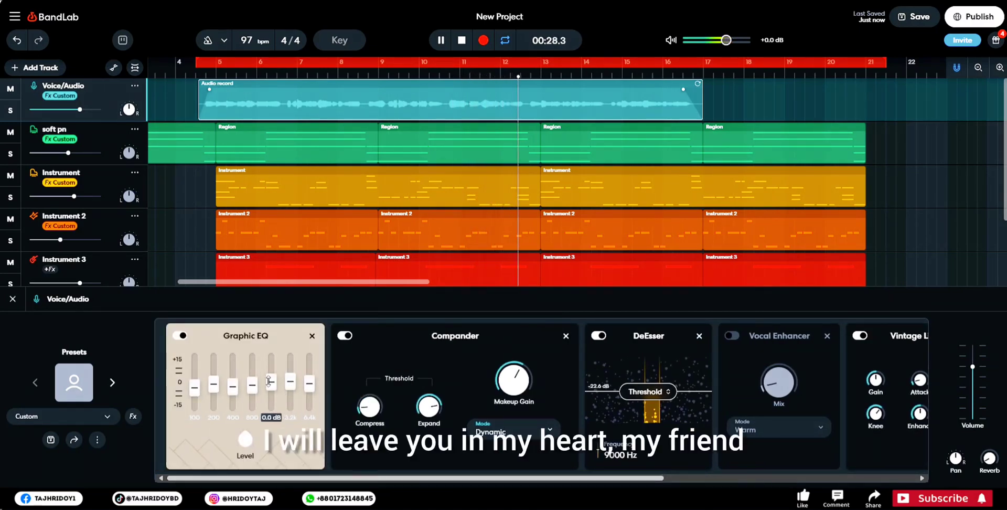
left_click_drag(194, 388, 194, 385)
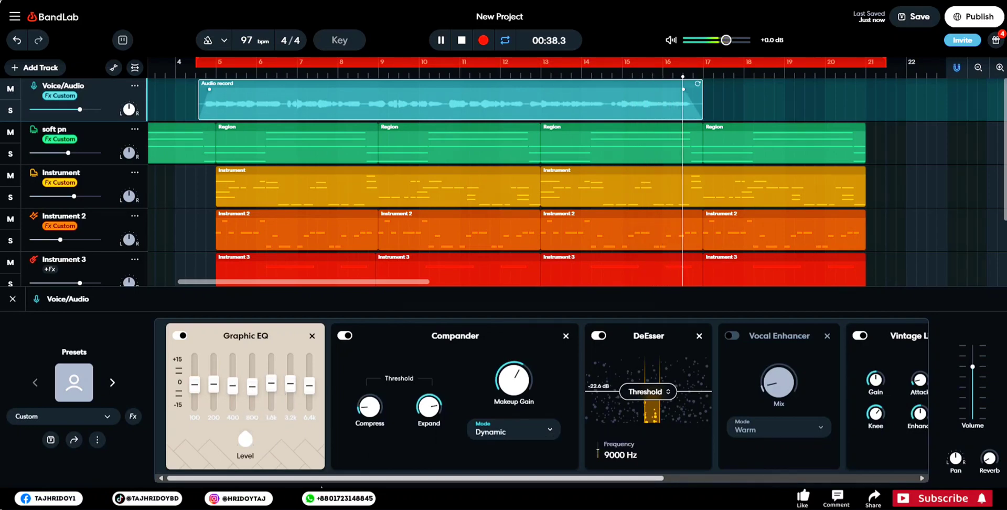
- Replay the processed vocal from the loop start to check the effects chain, and save the project
left_click_drag(368, 478, 621, 480)
key("space")
key("space")
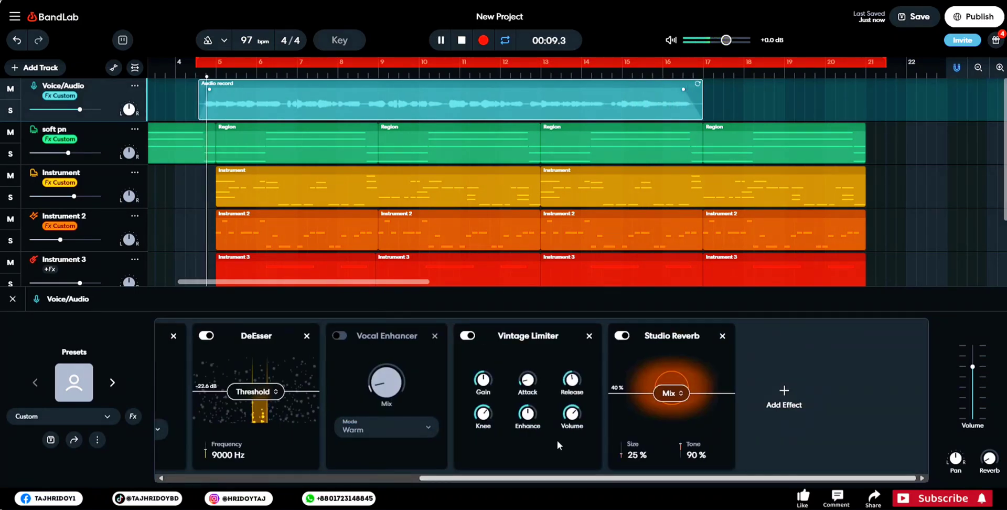
mouse_move(572, 417)
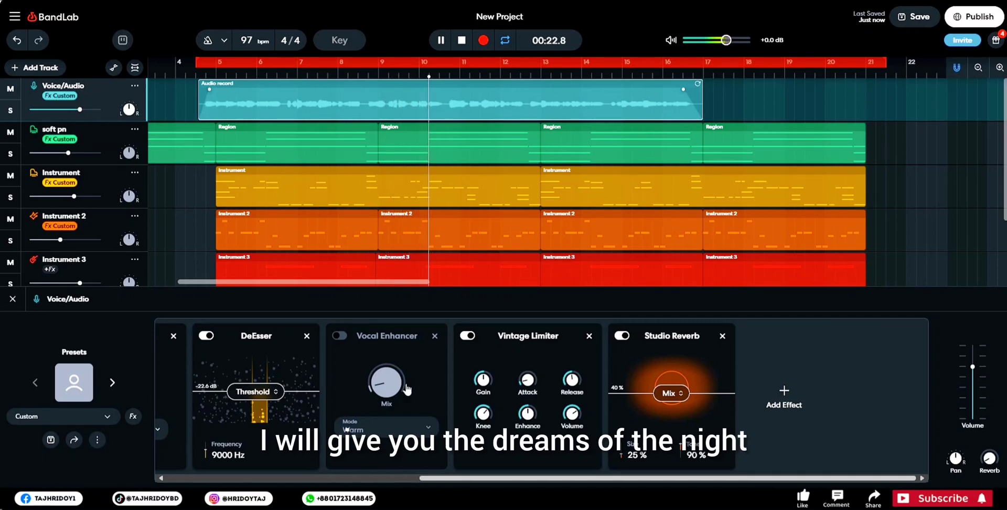
key("space")
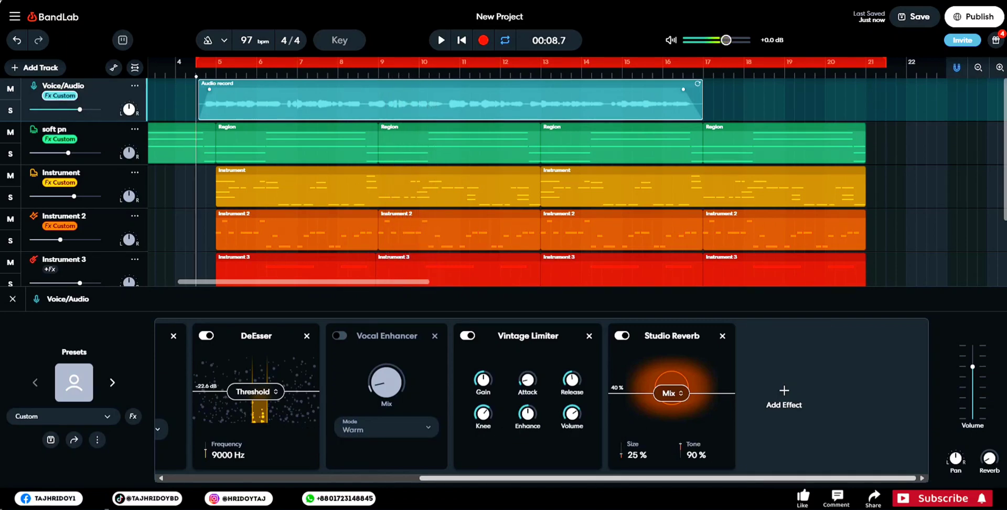
left_click(900, 10)
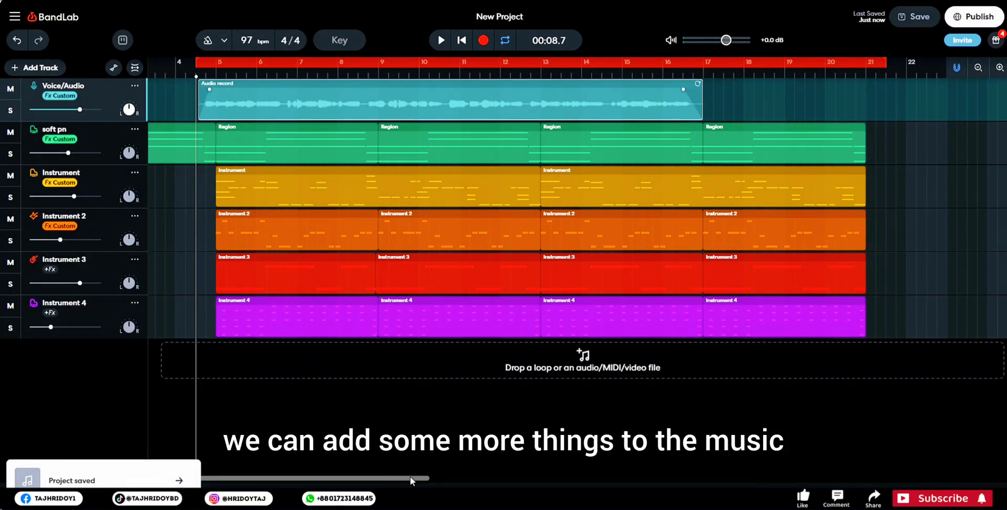
- Extend the loop region's start back to bar 1 and move the playhead to the beginning of the project
left_click_drag(410, 476, 381, 477)
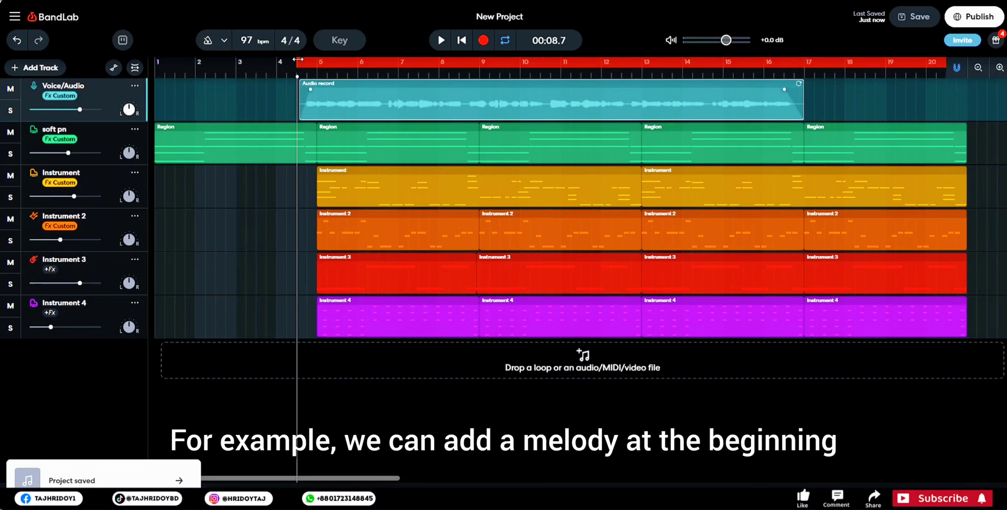
left_click_drag(298, 59, 156, 60)
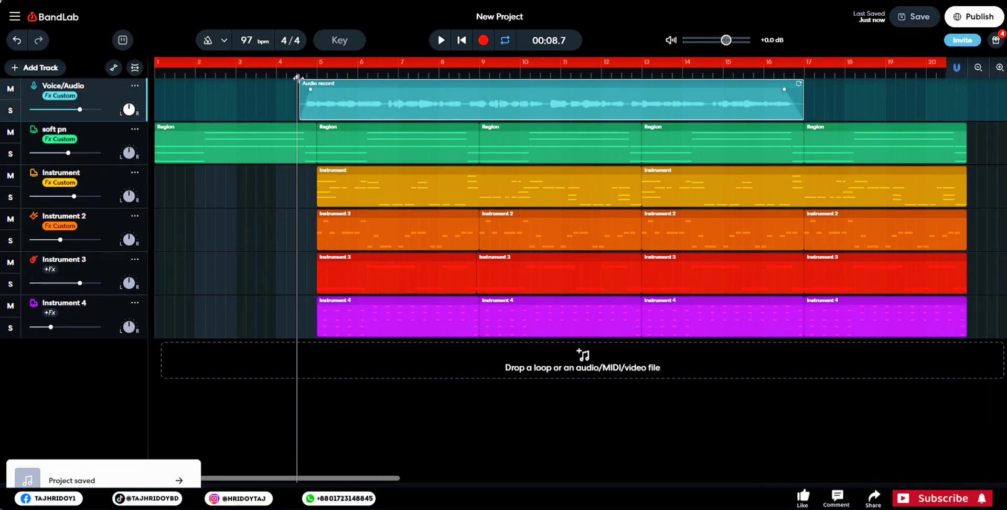
left_click_drag(297, 78, 156, 77)
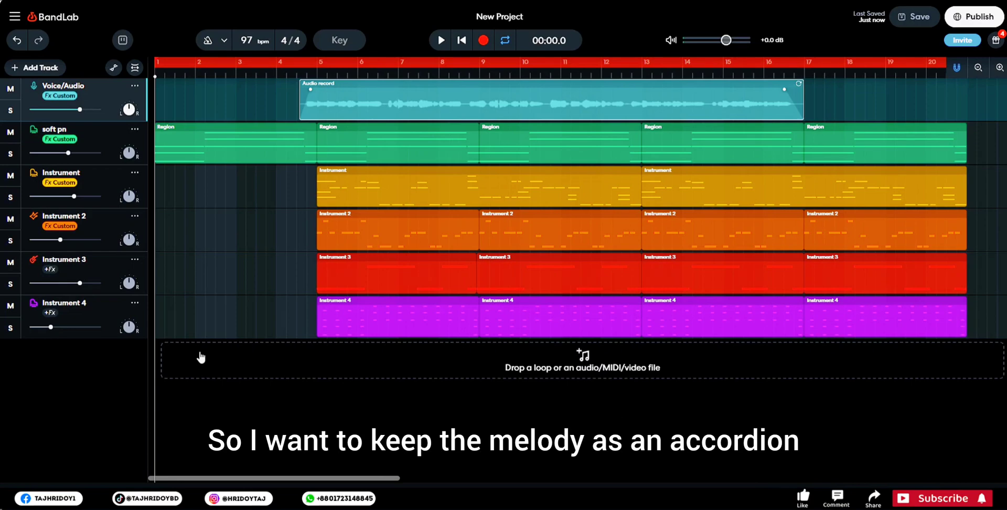
- Add a virtual instrument track and choose the Accordion from the Keyboards instruments as its sound
left_click(36, 67)
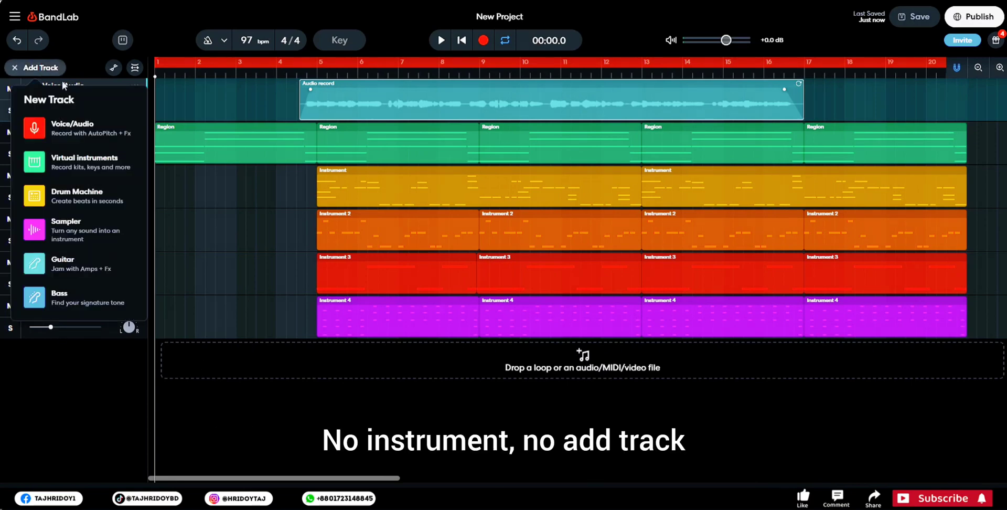
left_click(83, 160)
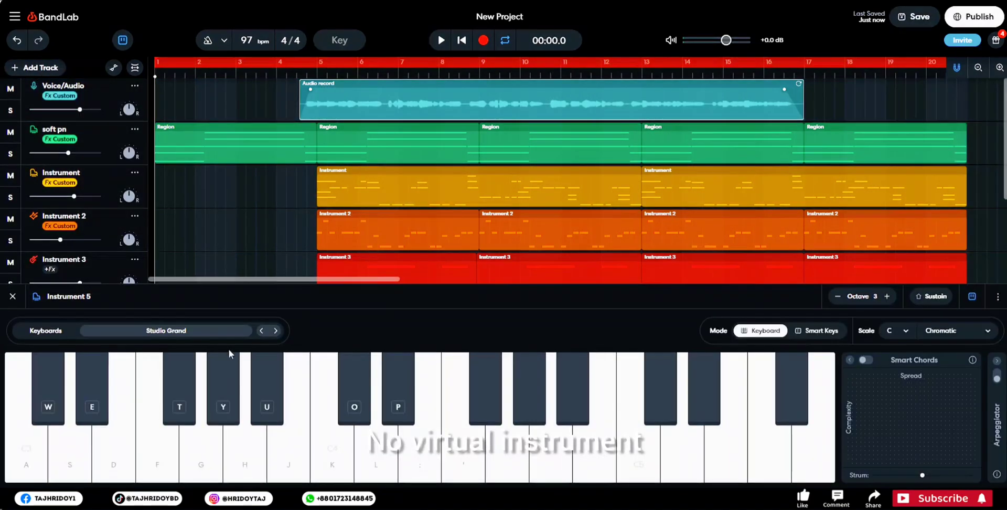
left_click(174, 328)
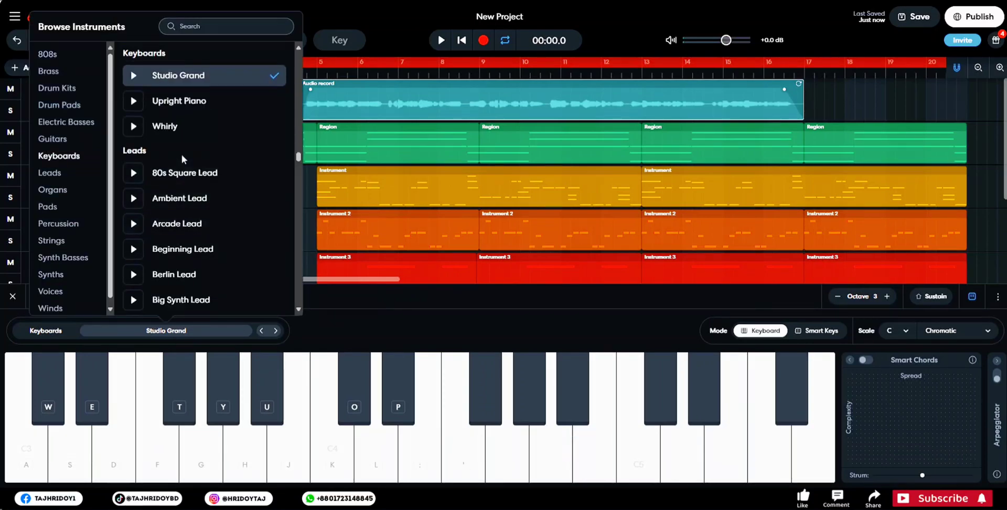
scroll(182, 154, "up", 4)
scroll(185, 127, "up", 7)
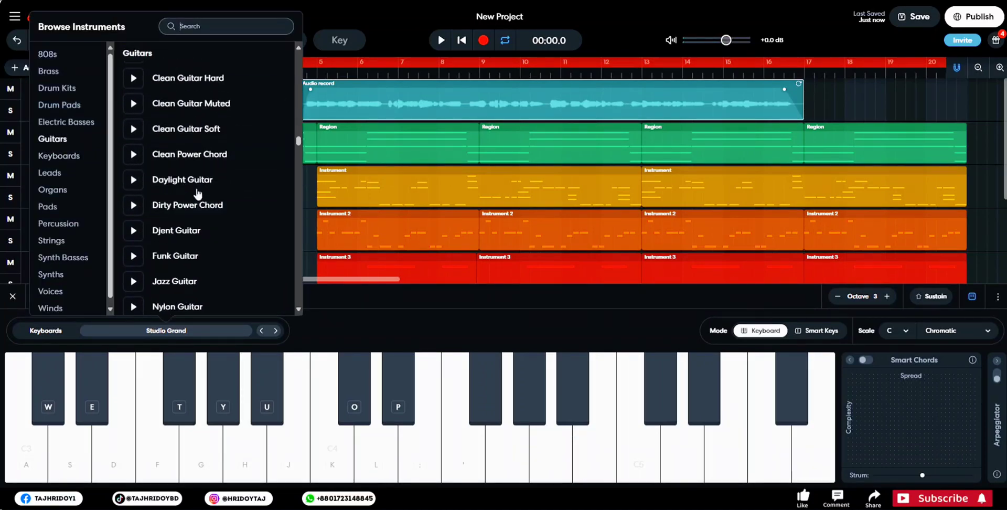
scroll(198, 198, "down", 3)
left_click(189, 314)
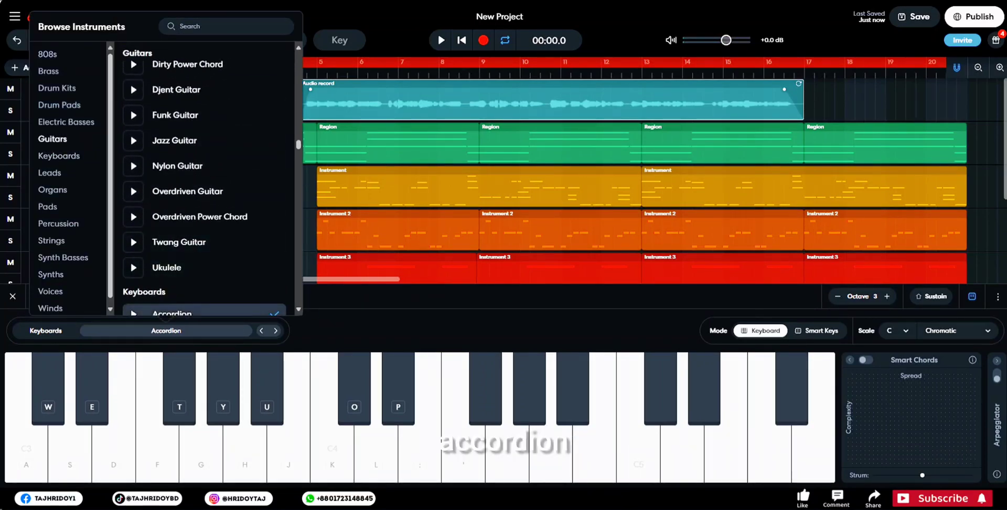
left_click(388, 308)
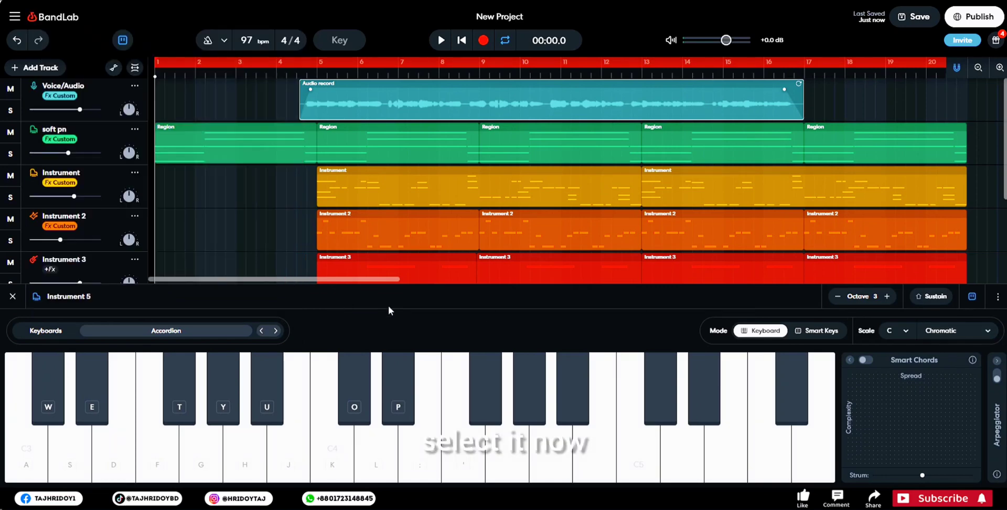
- Try out notes for an intro melody on the Accordion at octave 3 without recording
key("l")
key("semicolon")
key("apostrophe")
key("semicolon")
key("l")
key("k")
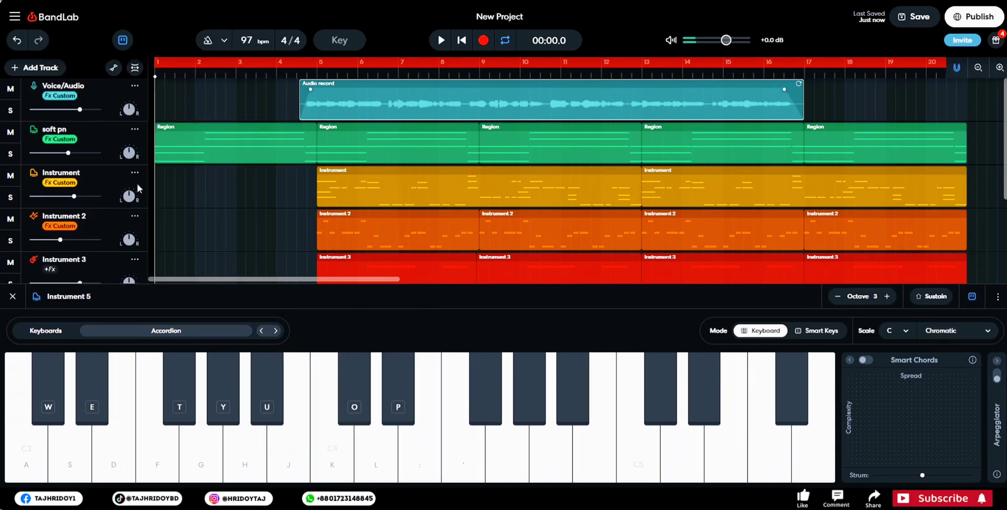
key("semicolon")
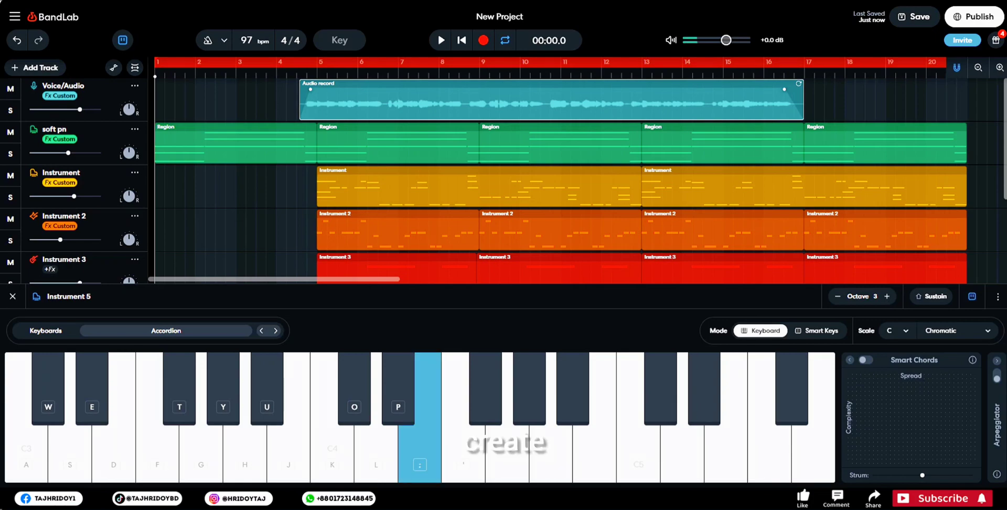
key("j")
key("k")
key("semicolon")
key("apostrophe")
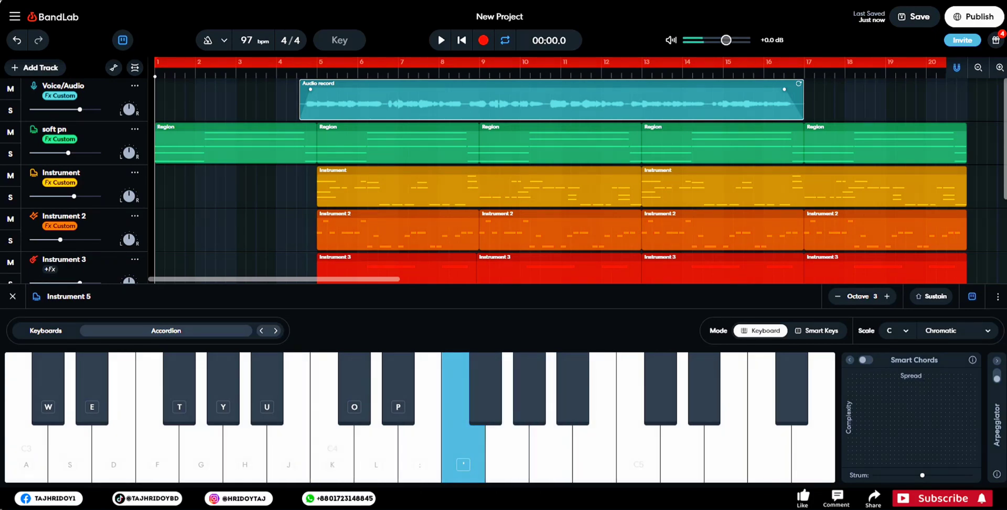
- Create an empty region at the start of the accordion track and extend it to the beginning of bar 5
scroll(246, 168, "down", 3)
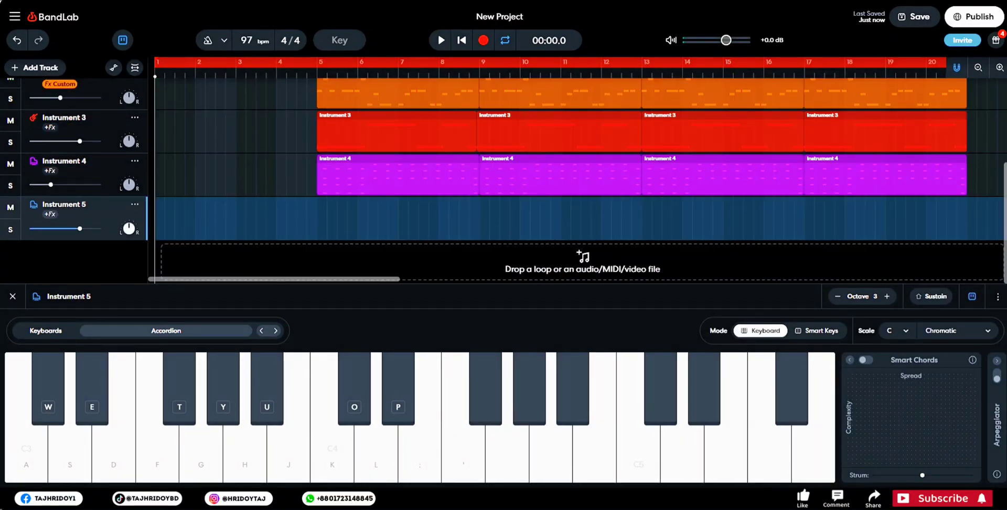
right_click(162, 221)
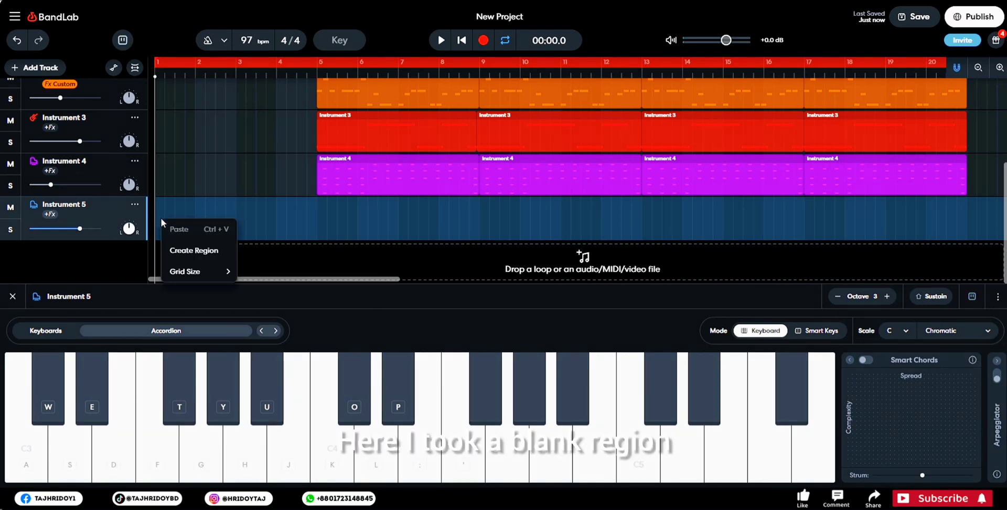
left_click(181, 251)
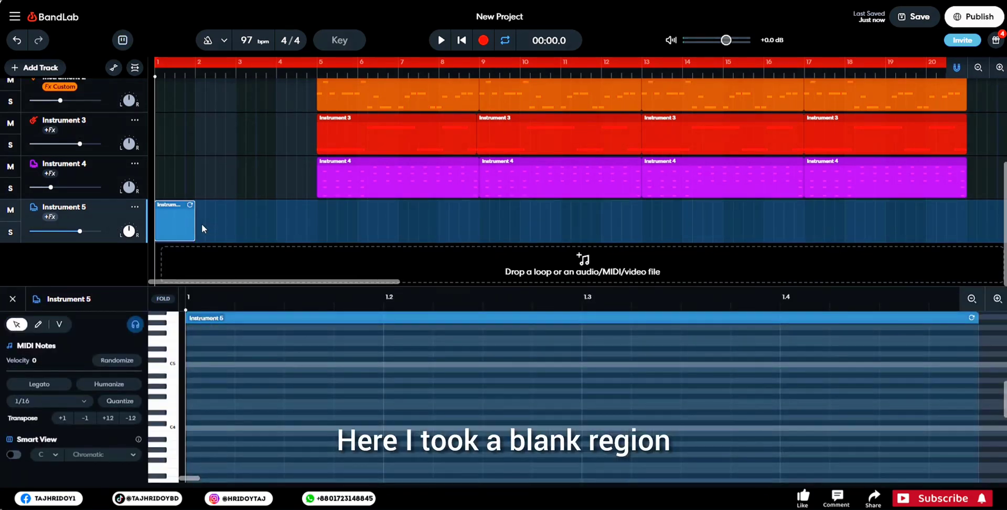
left_click_drag(194, 228, 312, 229)
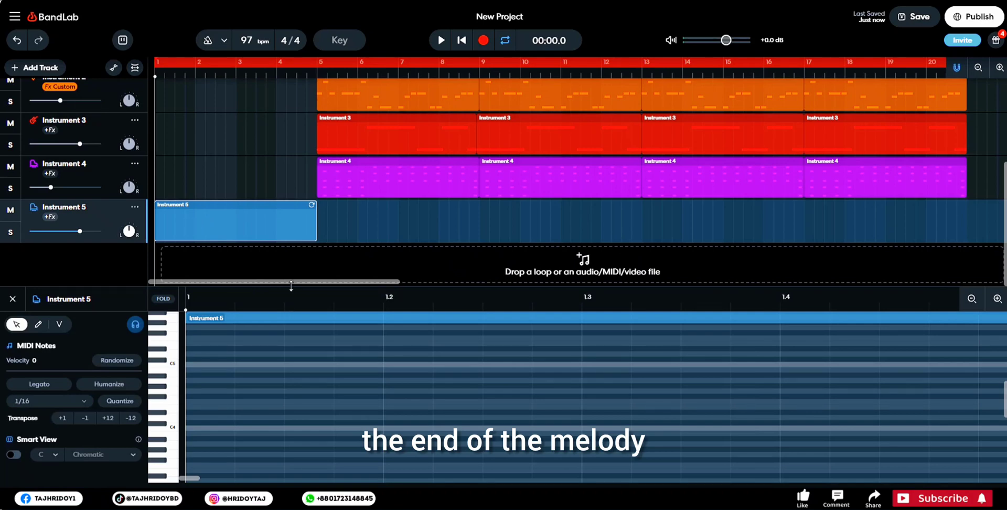
- Fill the four-bar accordion region with the intro melody layered in two octaves, and close the note editor
left_click_drag(291, 285, 300, 175)
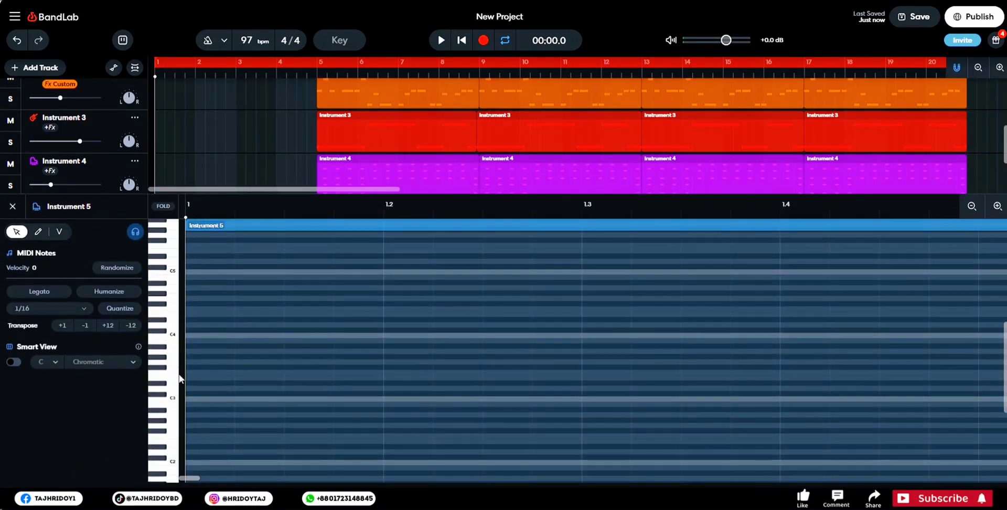
left_click(173, 336)
left_click(171, 314)
scroll(224, 357, "up", 1)
scroll(220, 362, "up", 3)
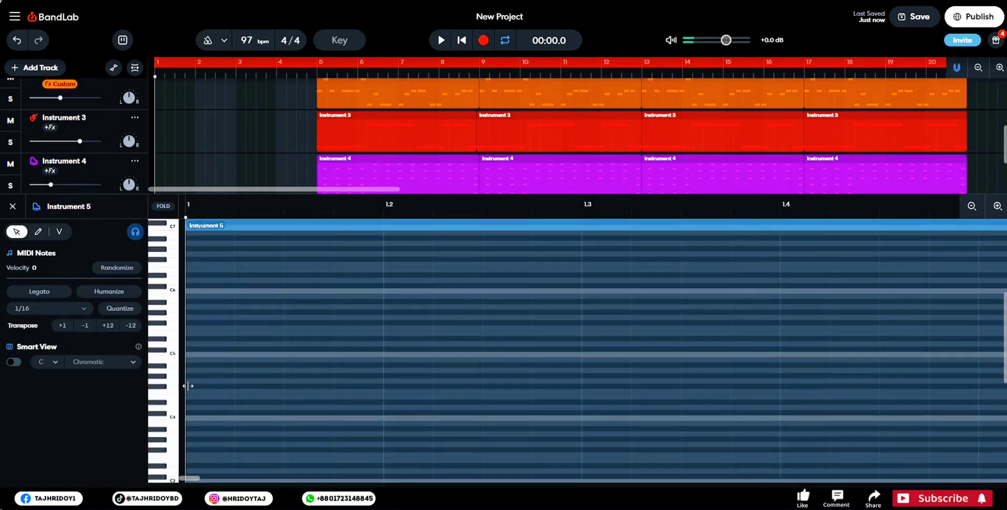
left_click(483, 40)
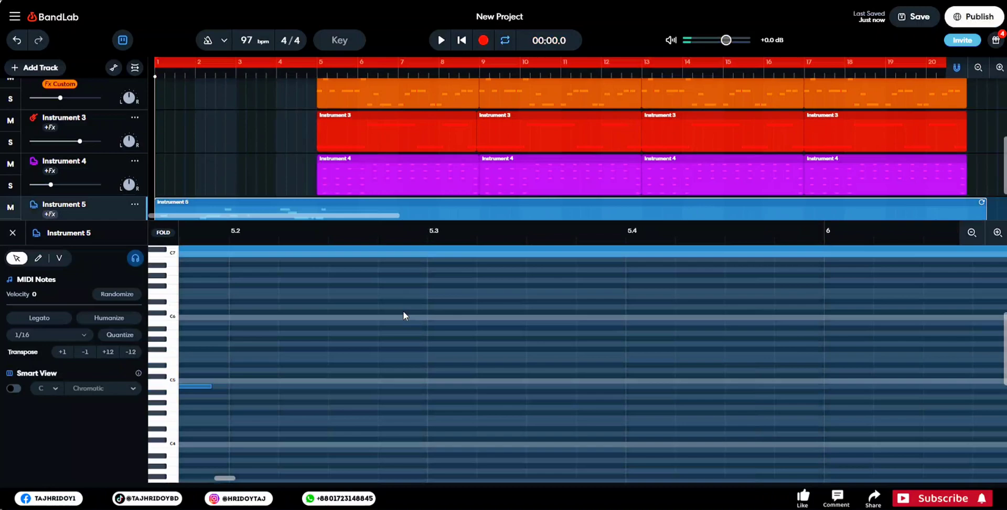
left_click_drag(404, 222, 402, 287)
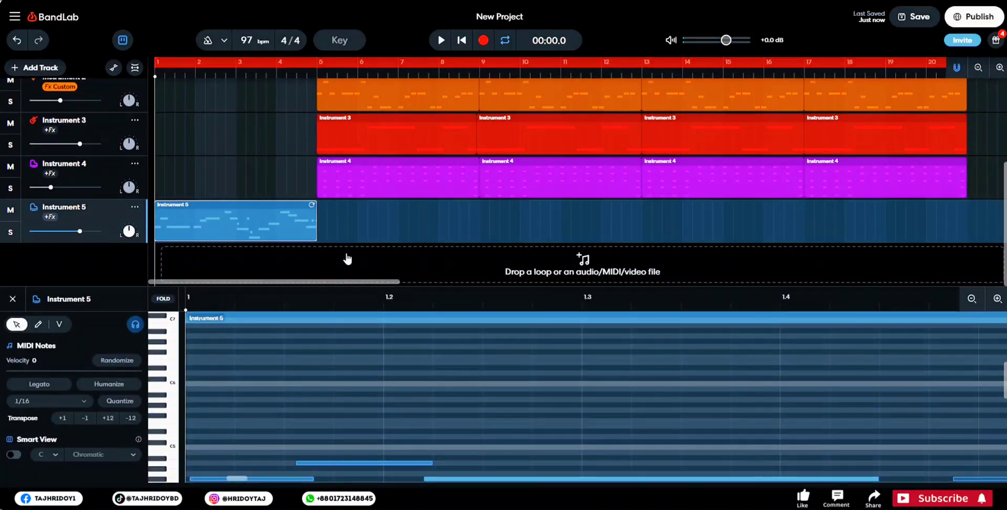
scroll(346, 259, "up", 5)
scroll(472, 336, "down", 5)
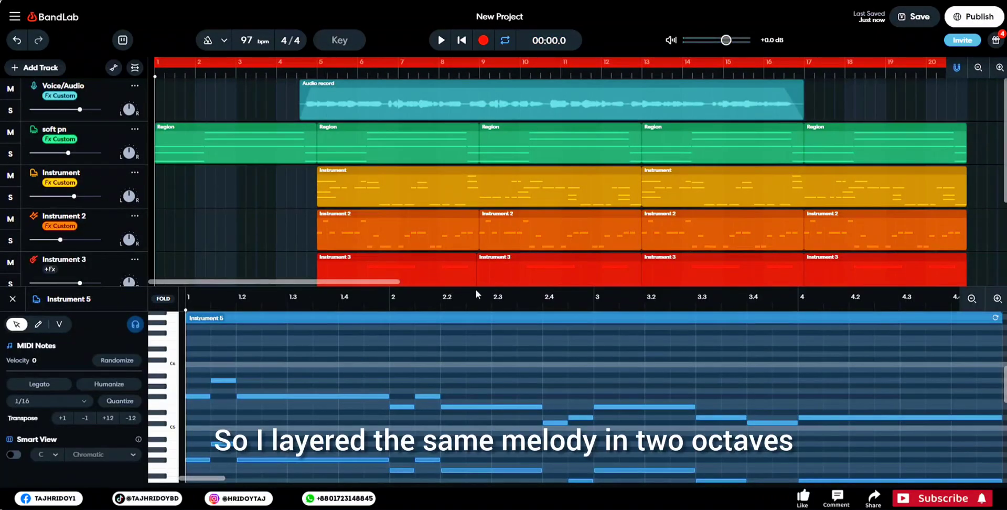
scroll(206, 384, "down", 2)
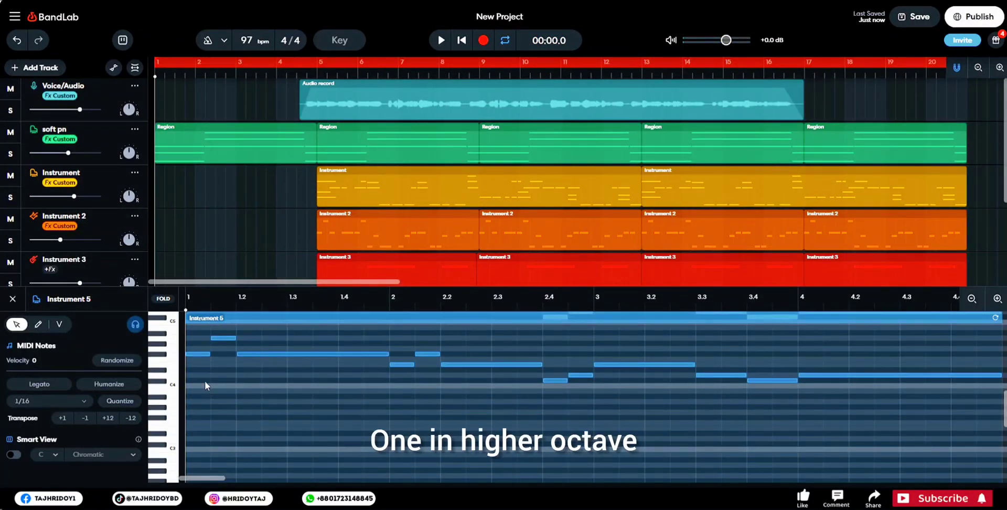
scroll(203, 380, "up", 2)
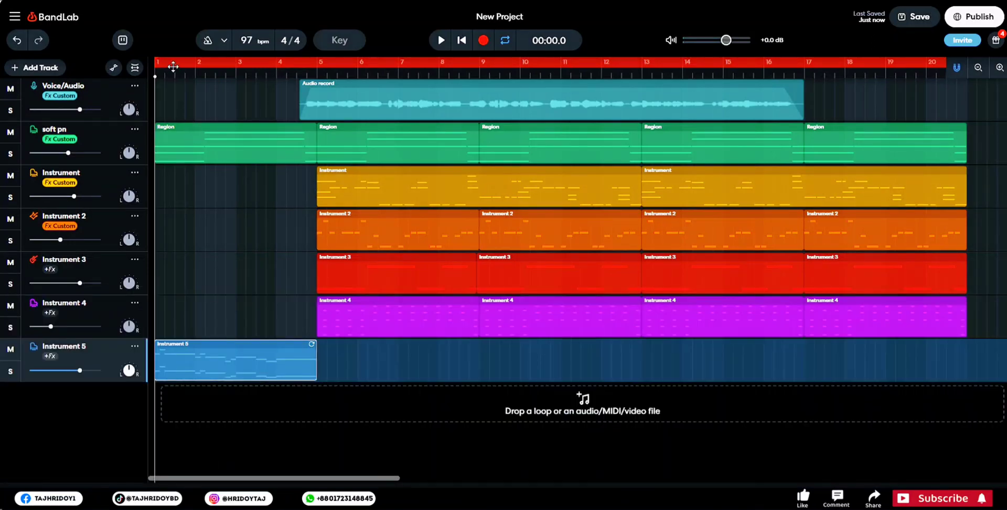
- Play the intro while lowering the accordion track's volume, and add the Studio Reverb effect to that track
key("space")
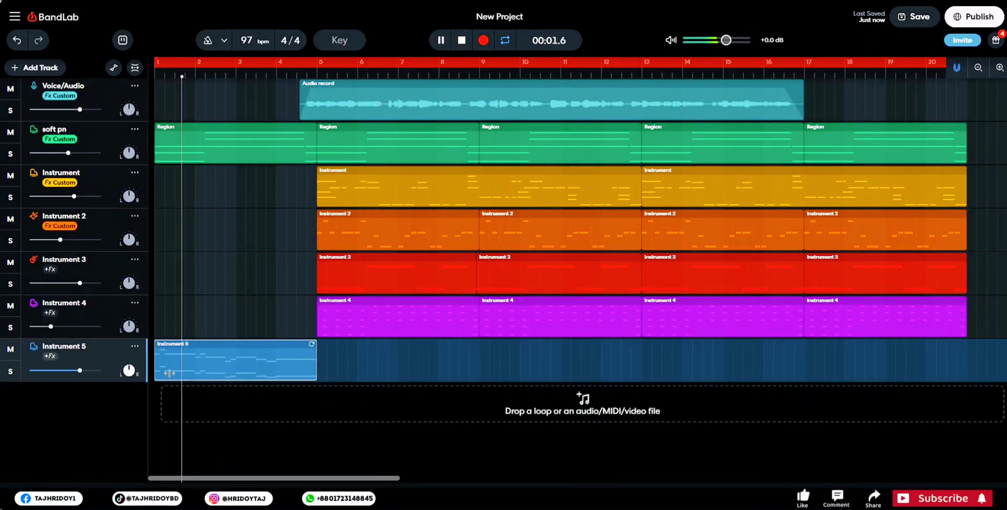
left_click_drag(79, 370, 58, 374)
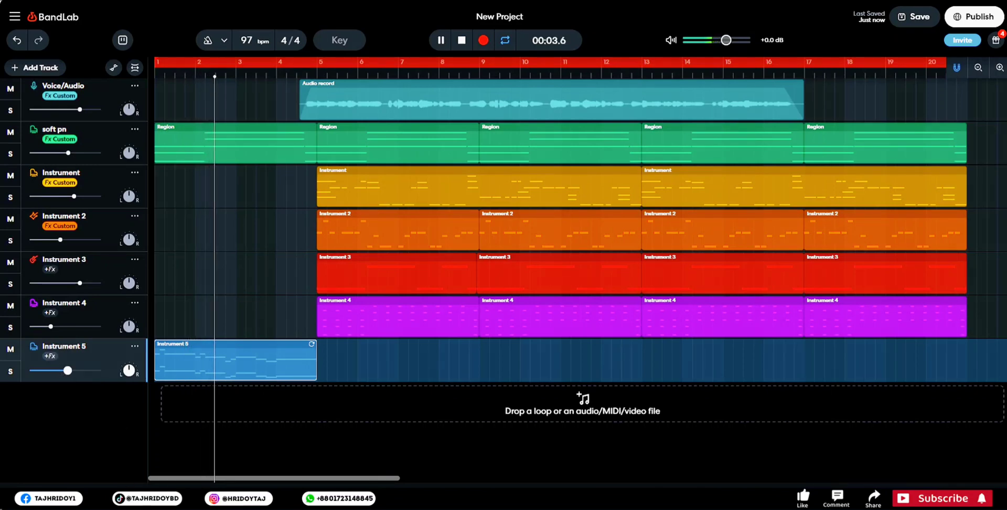
left_click(50, 356)
left_click(205, 399)
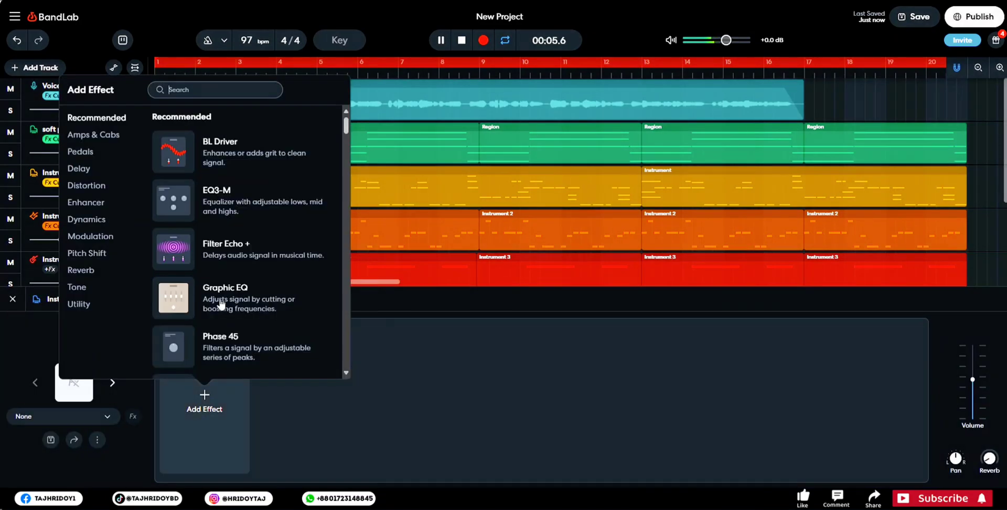
scroll(242, 279, "down", 3)
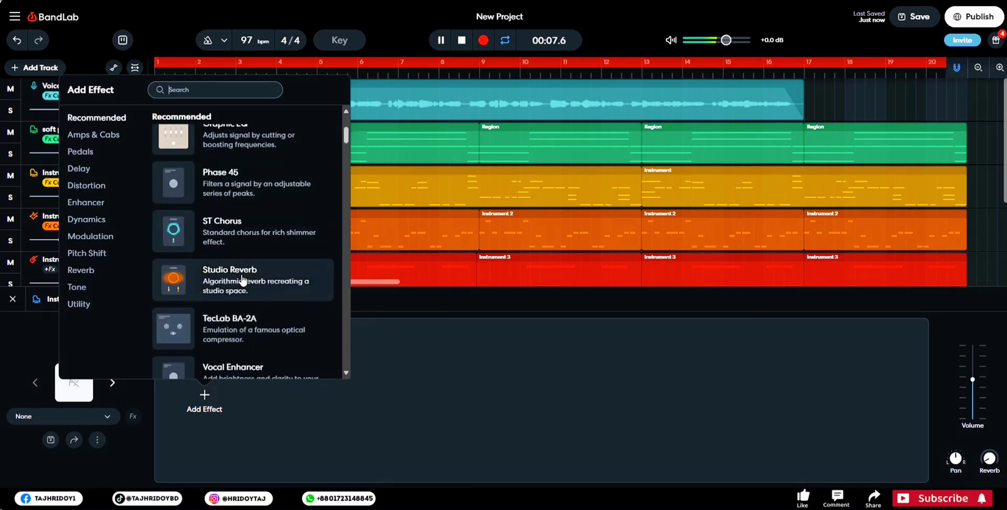
left_click(242, 278)
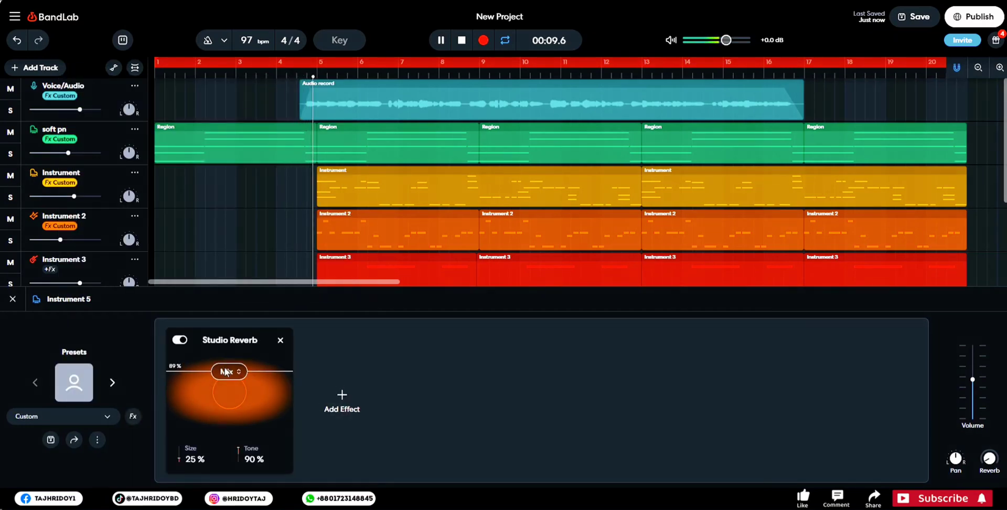
- Replay the intro from the start while adjusting the Studio Reverb mix and slightly lowering the accordion track's volume
key("space")
key("space")
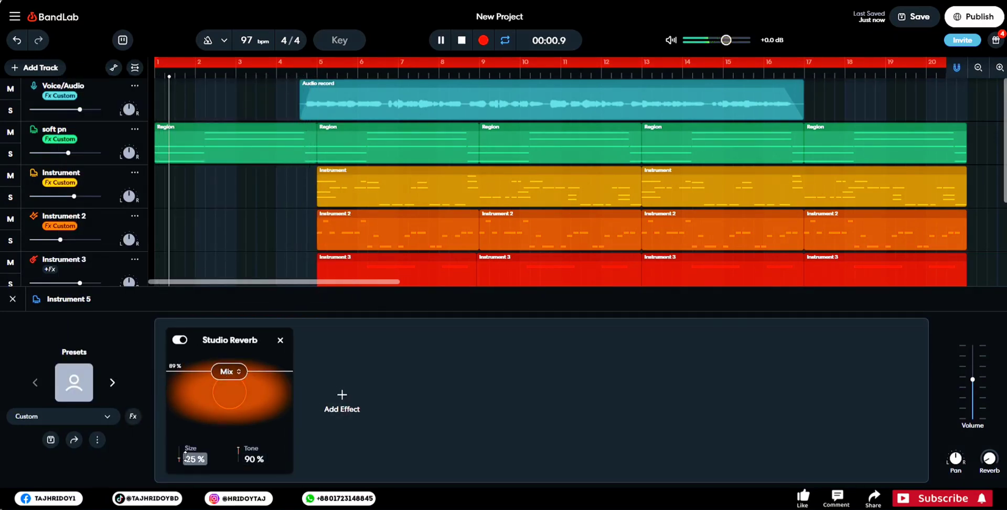
left_click_drag(228, 372, 232, 369)
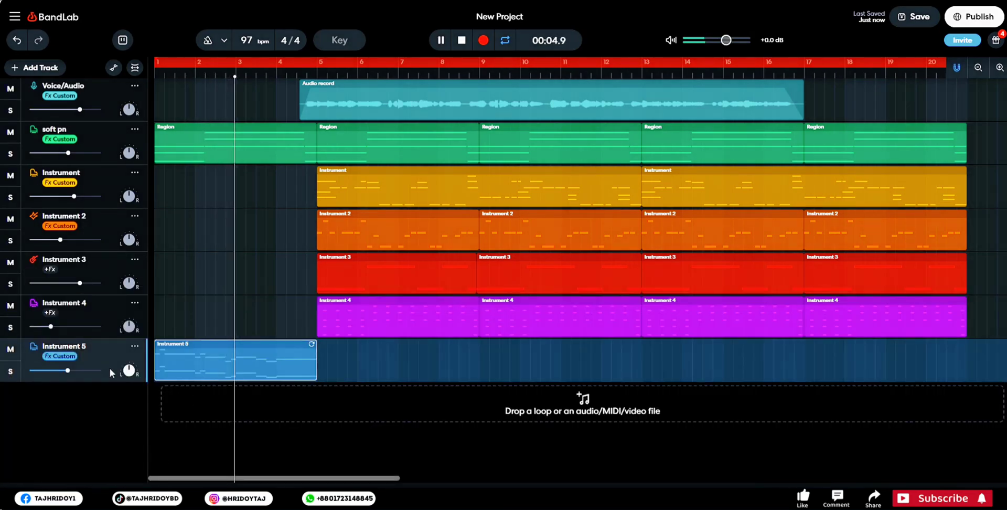
left_click_drag(68, 370, 64, 370)
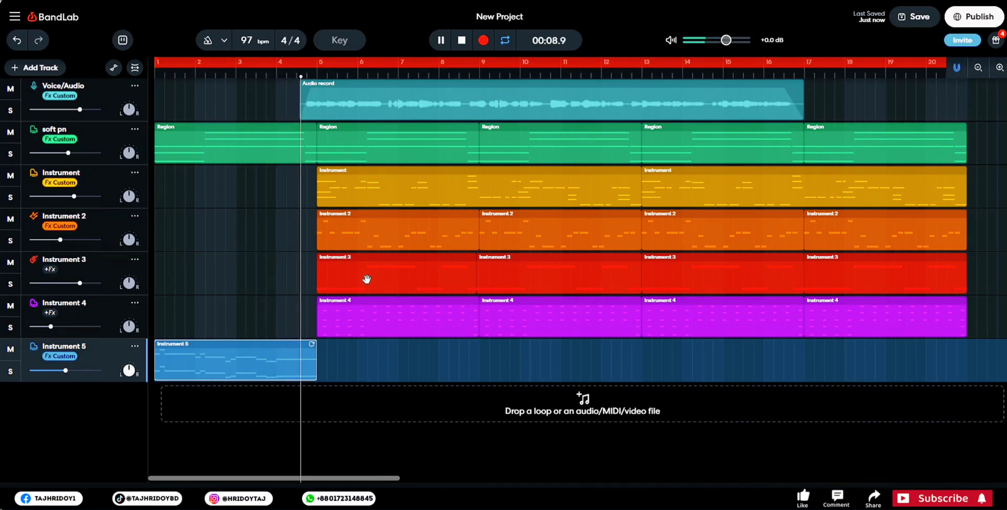
key("space")
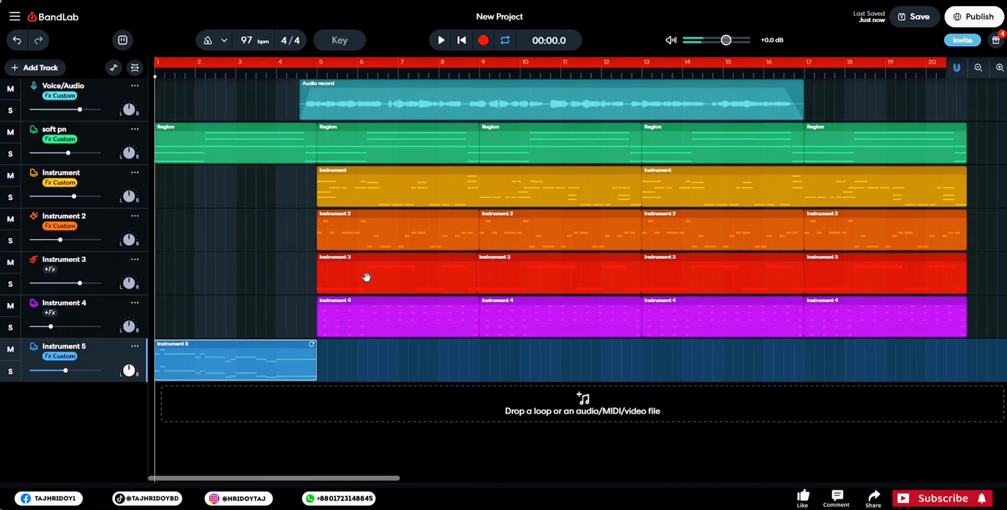
- Copy the four-bar regions starting at bar 5 on the Instrument 2 and Instrument 3 tracks to bar 1
left_click(369, 220)
left_click_drag(369, 220, 190, 223)
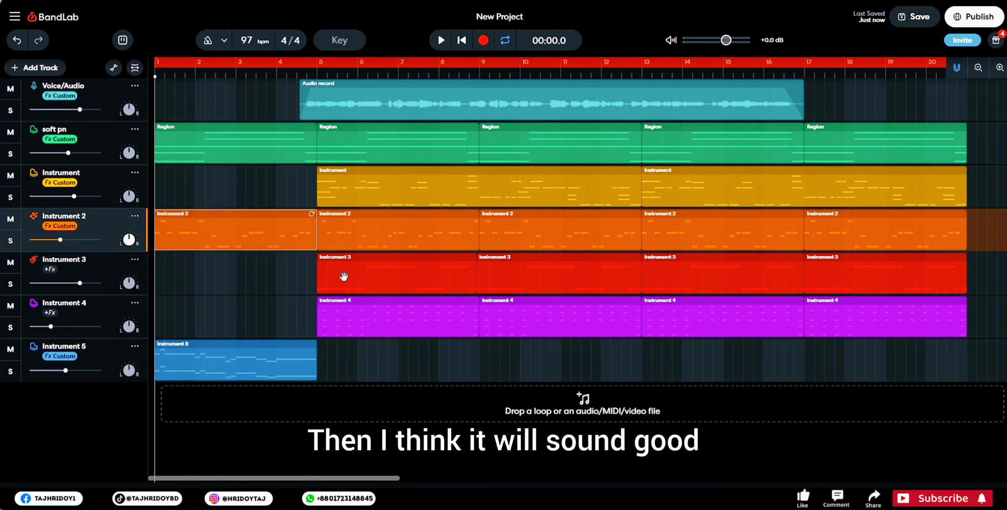
left_click(391, 272)
left_click_drag(369, 272, 210, 271)
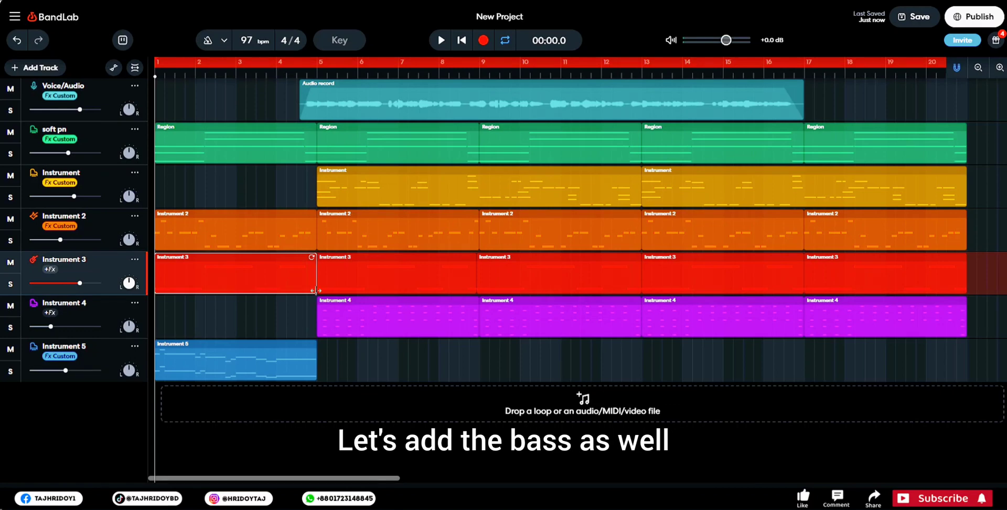
- Play the song from the start to check the fuller intro, and save the project
key("space")
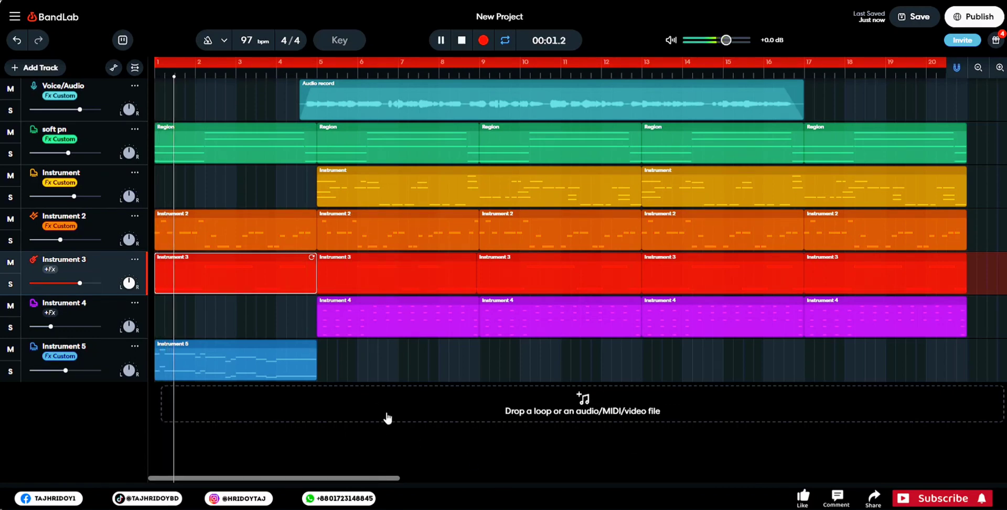
right_click(387, 418)
left_click(367, 453)
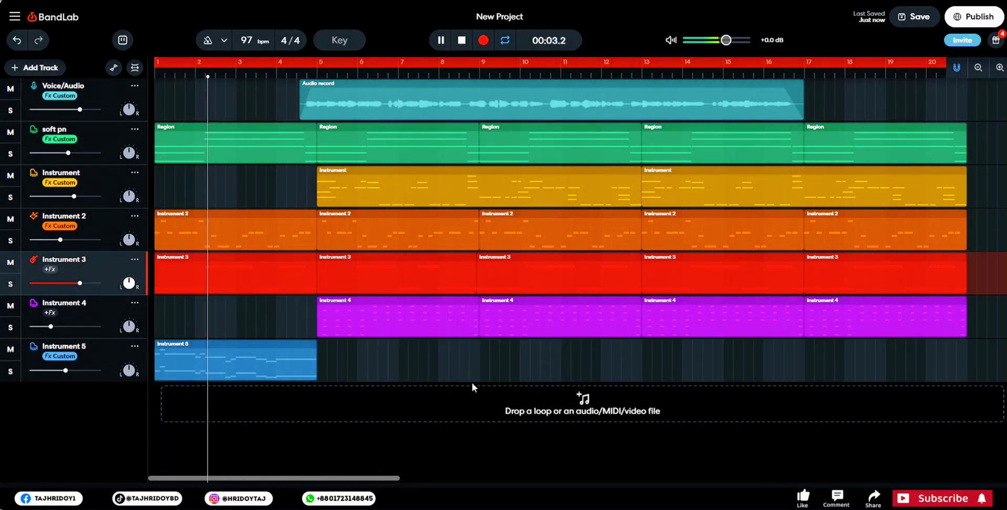
left_click(925, 27)
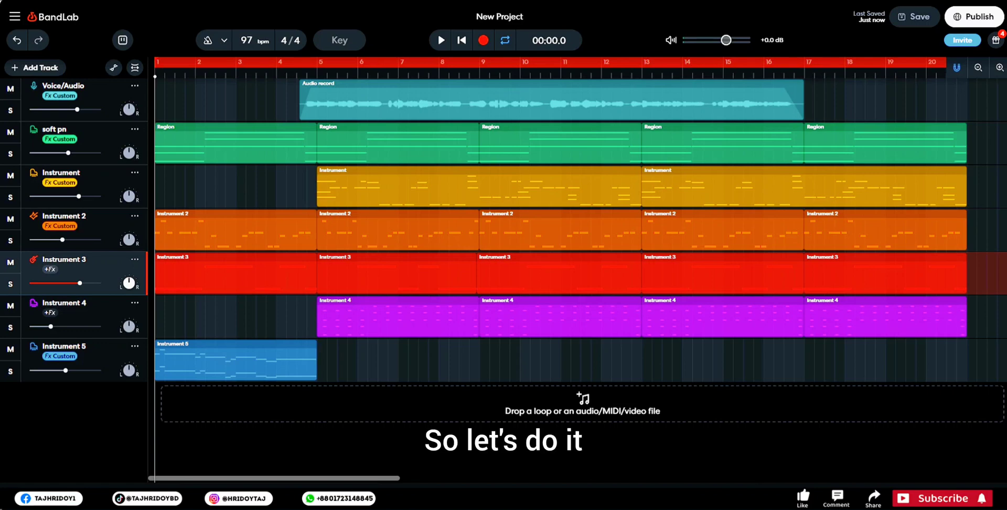
- Add a virtual instrument track and try the Acoustic Bass Legato and Acoustic Bass Staccato sounds from the Strings instruments
left_click(54, 70)
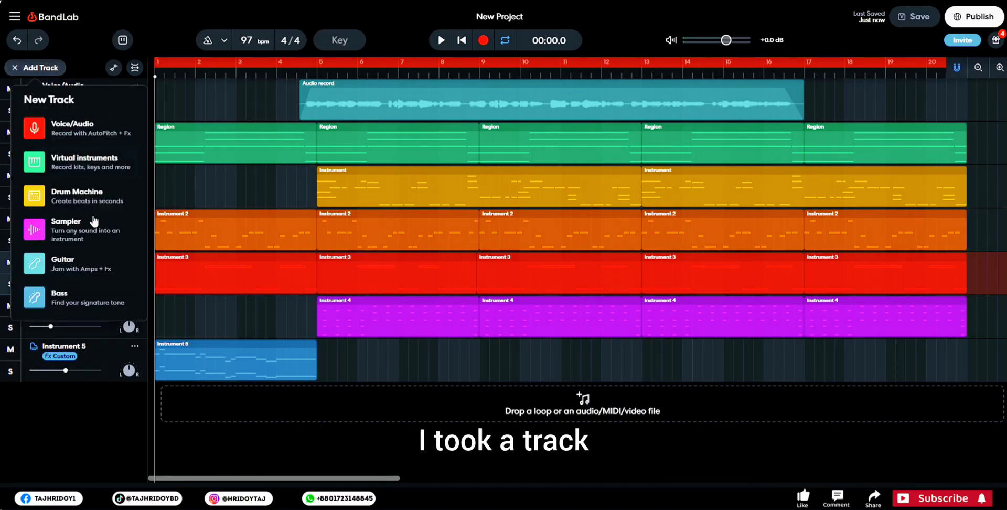
left_click(76, 166)
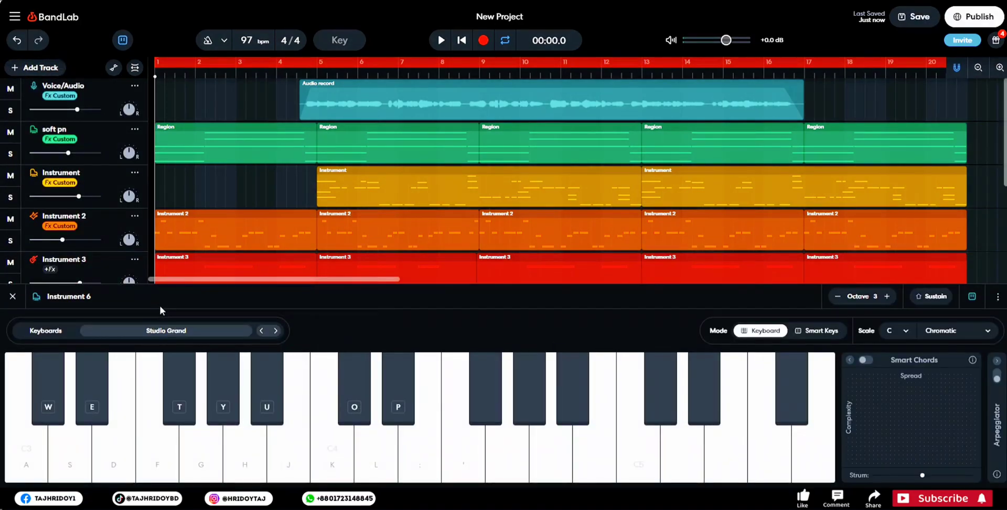
left_click(170, 331)
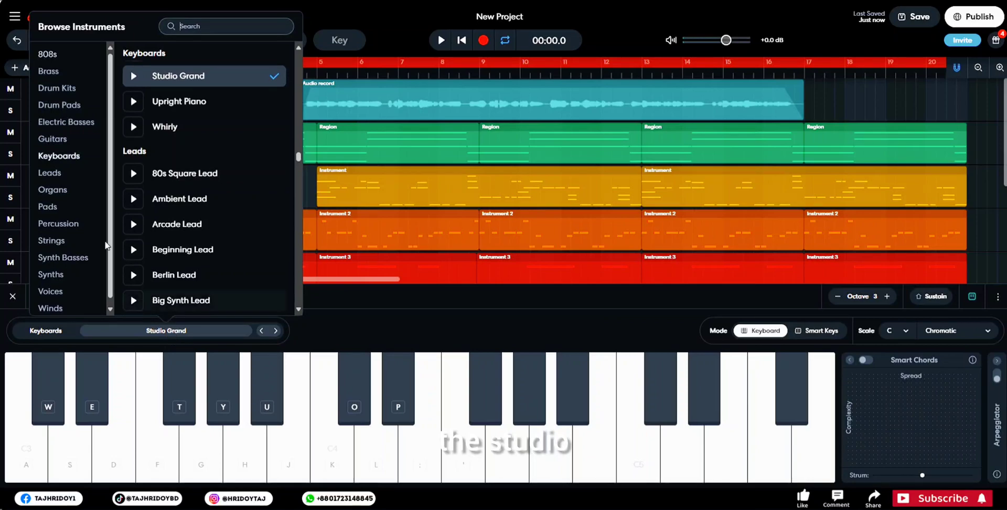
left_click(66, 235)
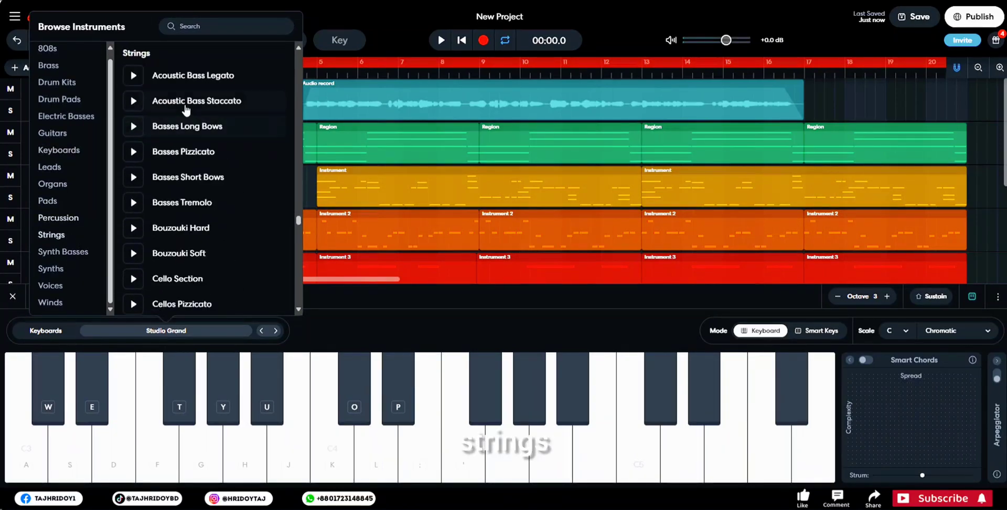
left_click(185, 77)
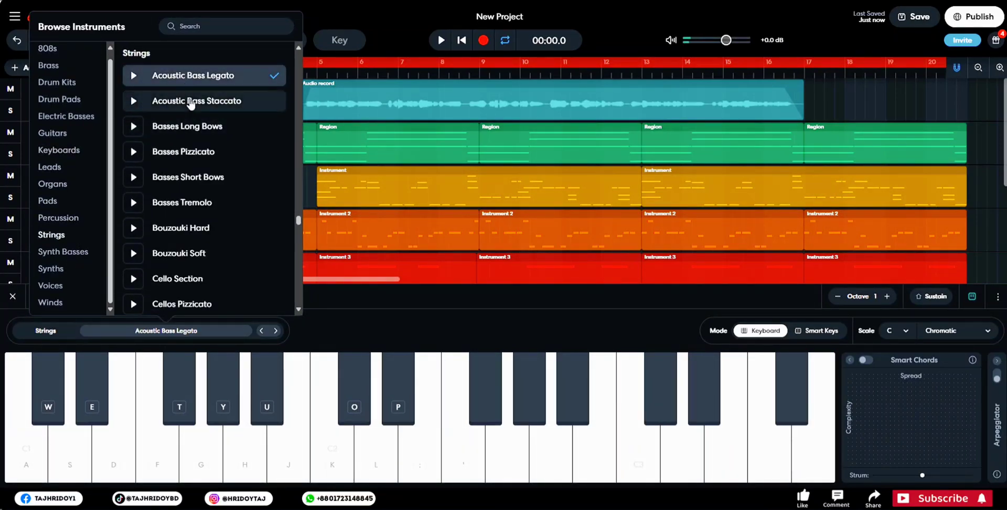
left_click(194, 101)
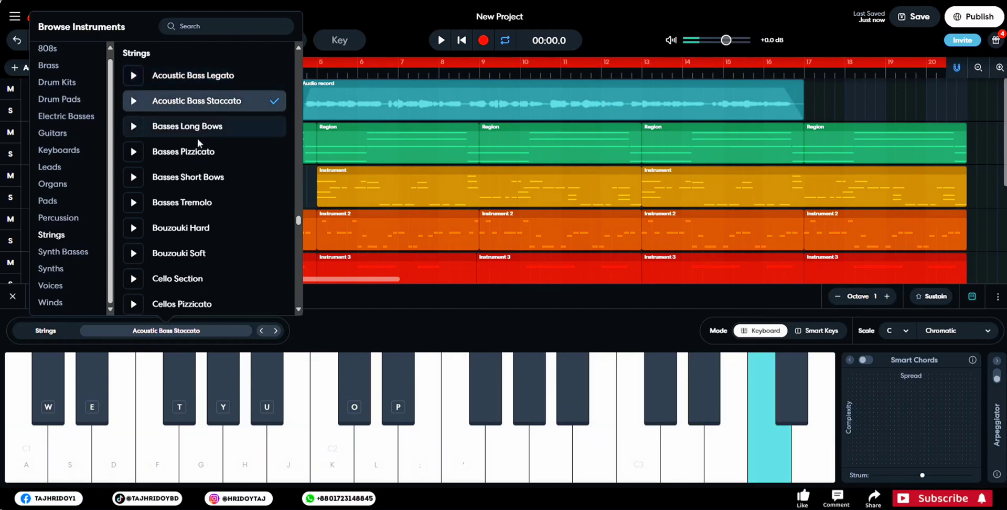
- Browse the remaining Strings instruments and choose String Orchestra as the new track's sound
scroll(213, 245, "down", 3)
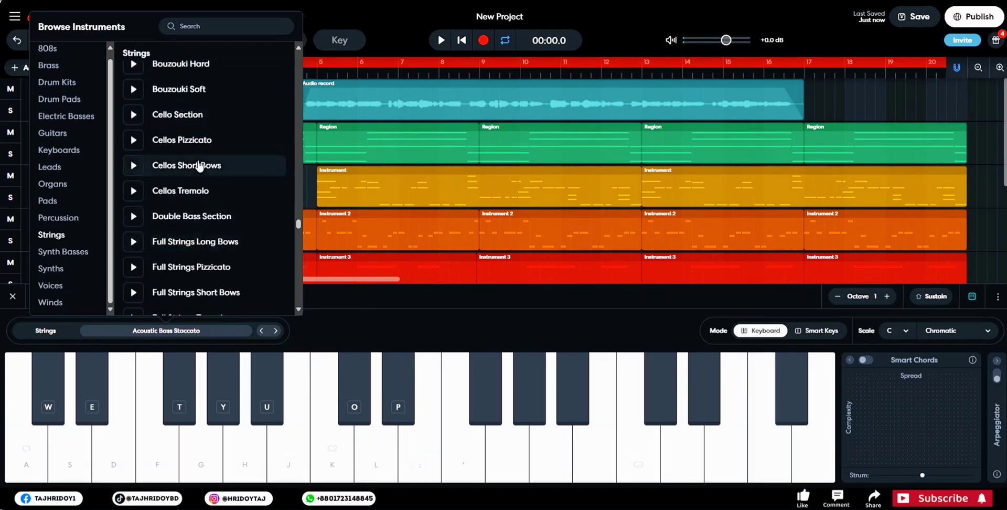
scroll(202, 225, "down", 2)
scroll(214, 278, "down", 2)
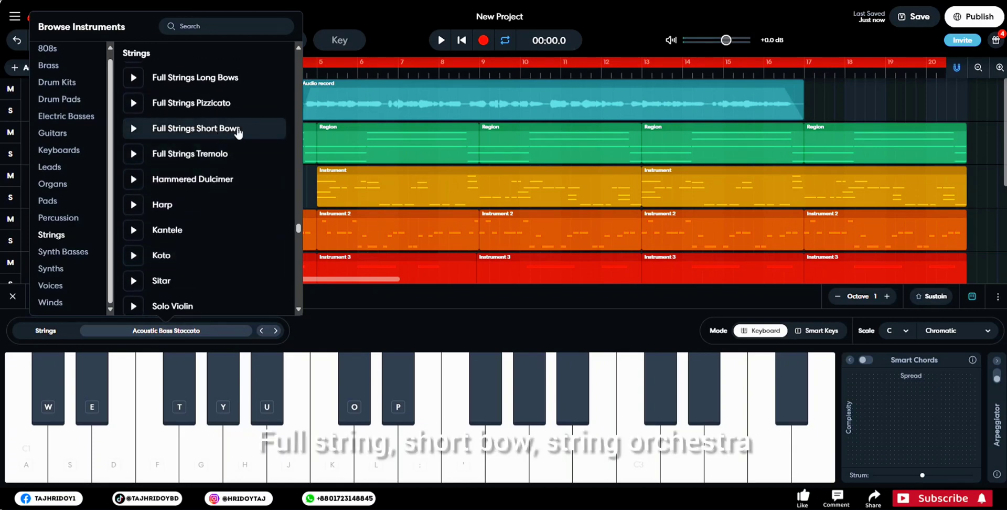
scroll(223, 228, "down", 3)
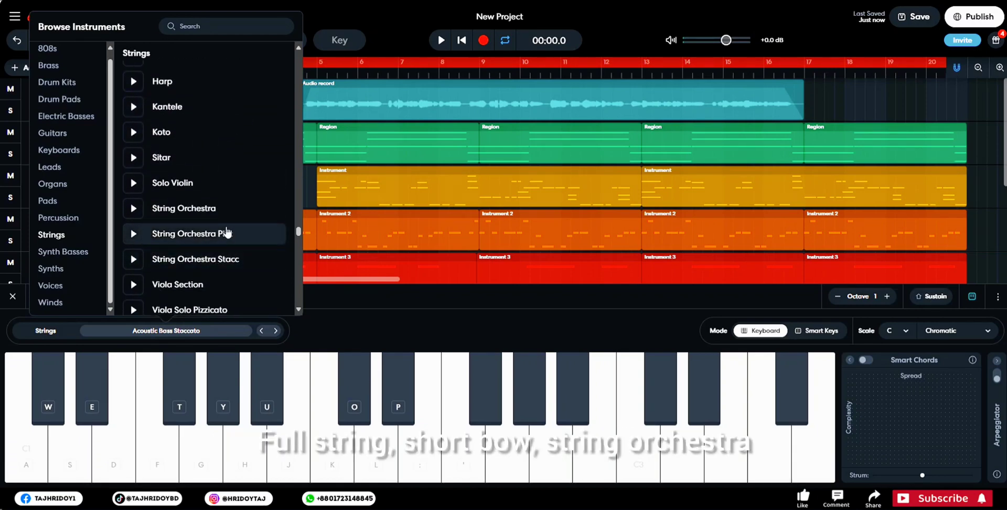
scroll(226, 265, "down", 1)
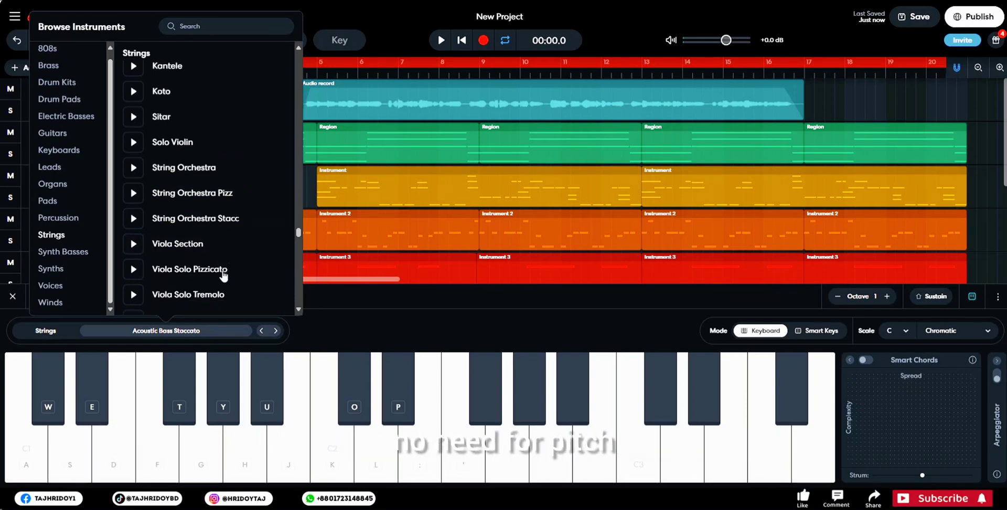
left_click(195, 175)
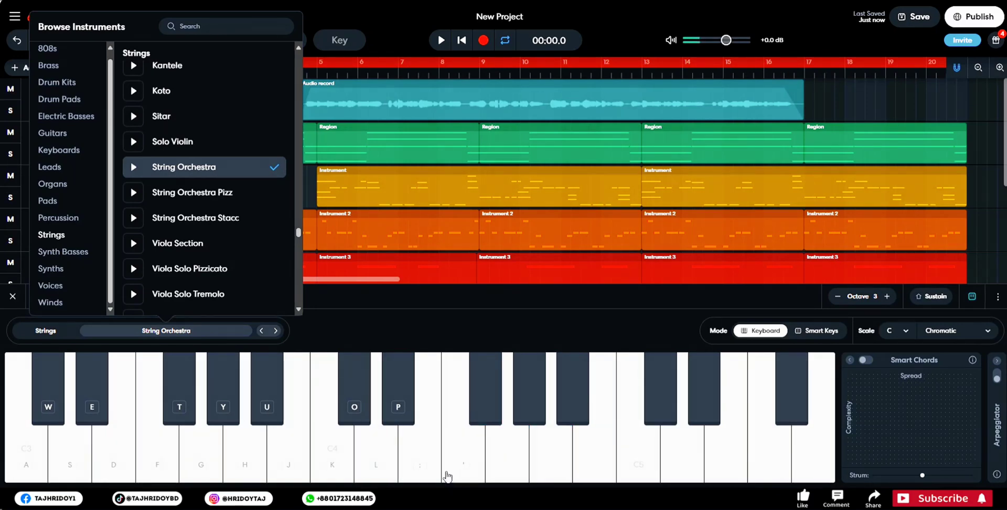
- Record a String Orchestra part on the Instrument 6 track from 00:07.8, covering bar 5 to the end of the song
left_click(207, 331)
scroll(300, 257, "down", 4)
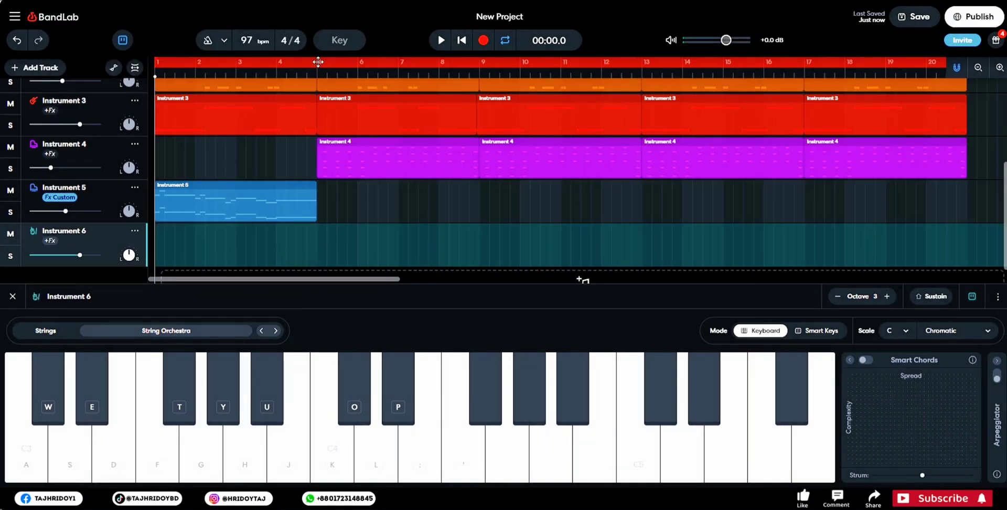
left_click(283, 65)
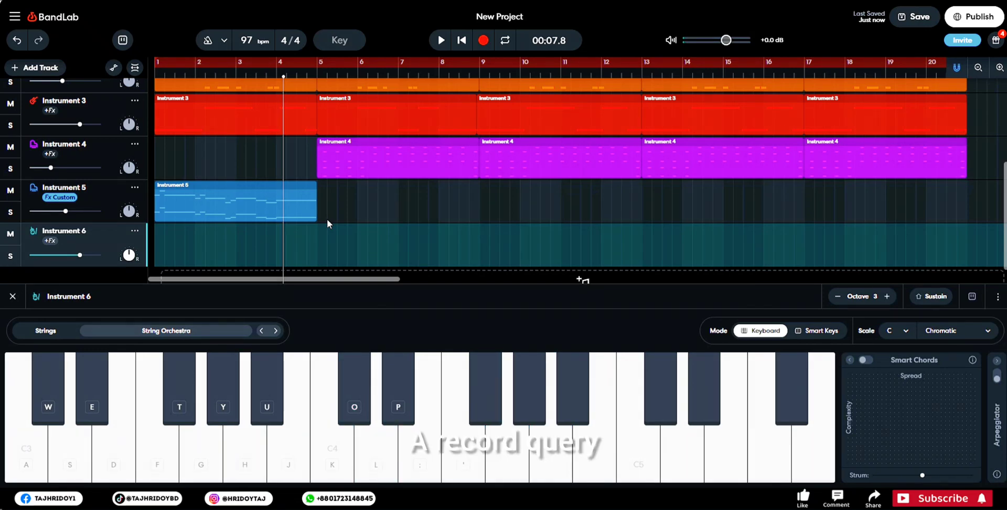
left_click(483, 40)
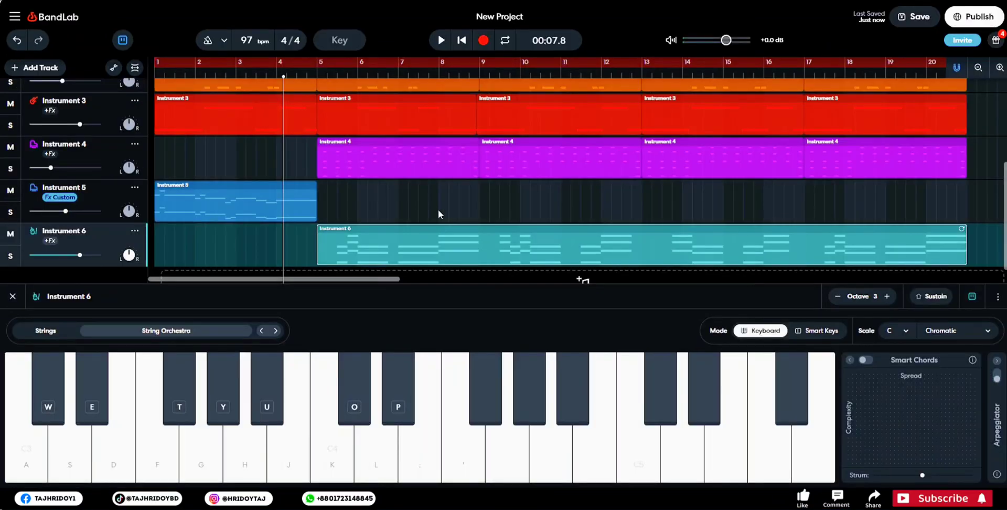
scroll(408, 199, "down", 1)
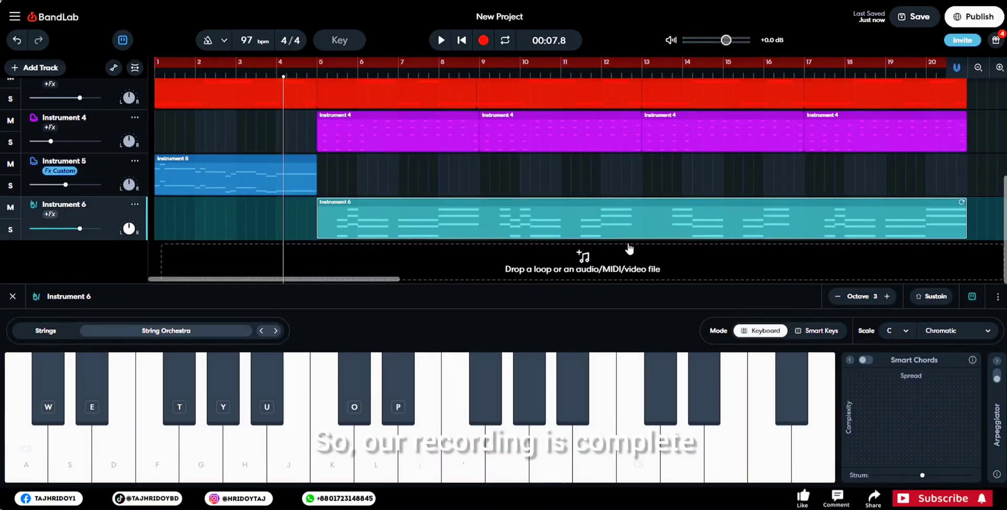
- Save the project and play the song from the start to hear the recorded strings with the vocal
left_click(300, 76)
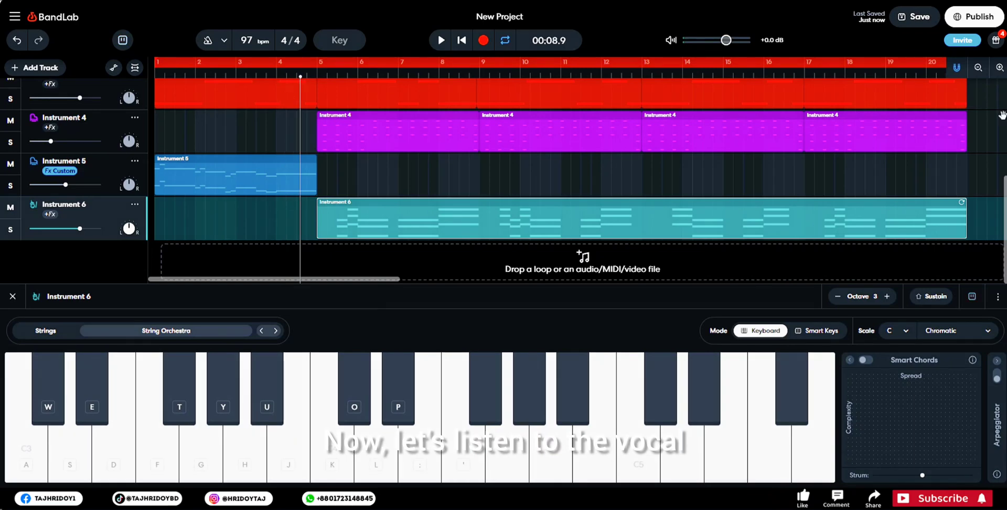
left_click(912, 17)
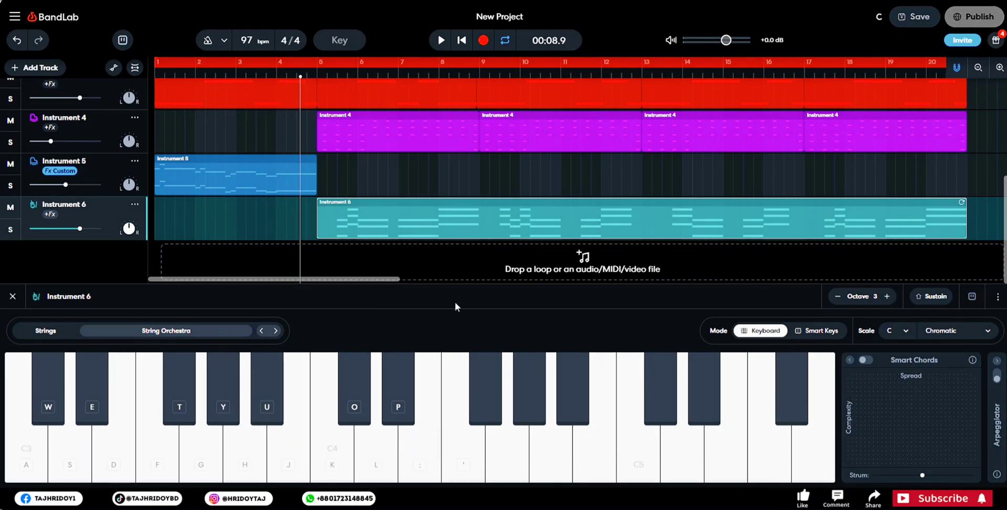
key("space")
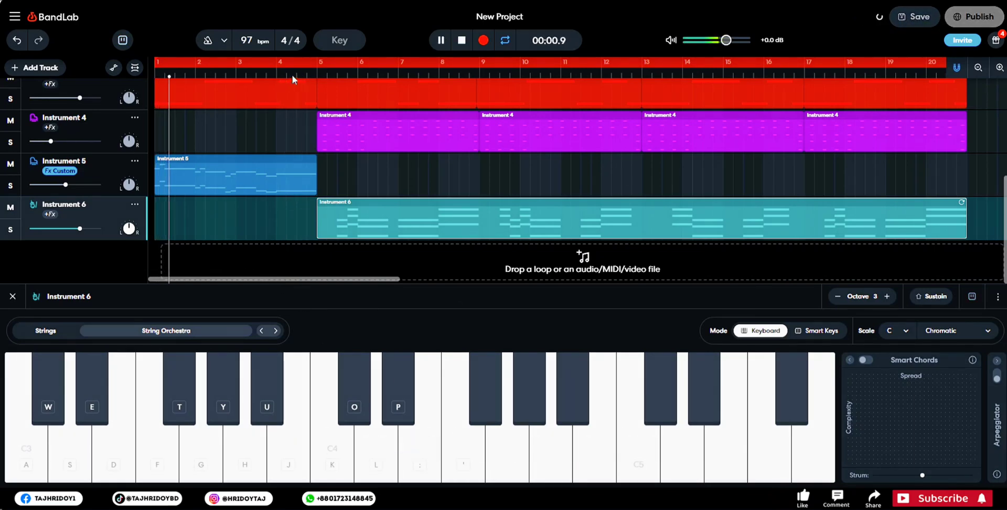
- Lower the Instrument 6 track's volume to about -15.3 dB while the song plays
left_click_drag(79, 228, 49, 229)
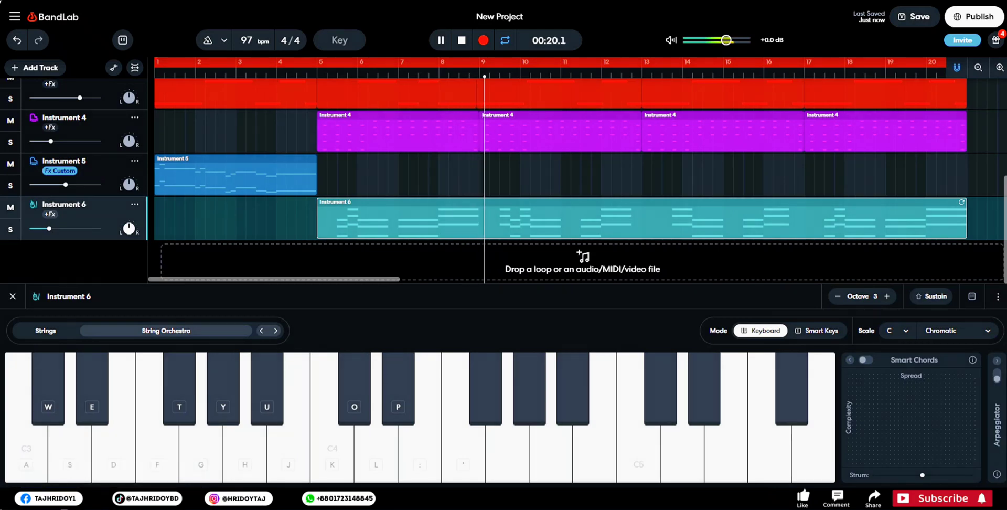
left_click(64, 498)
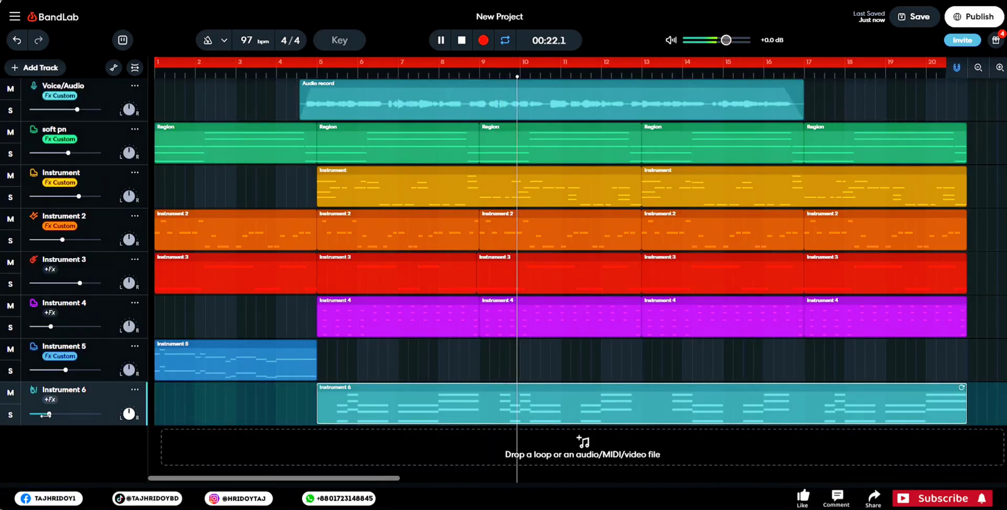
left_click_drag(48, 415, 50, 415)
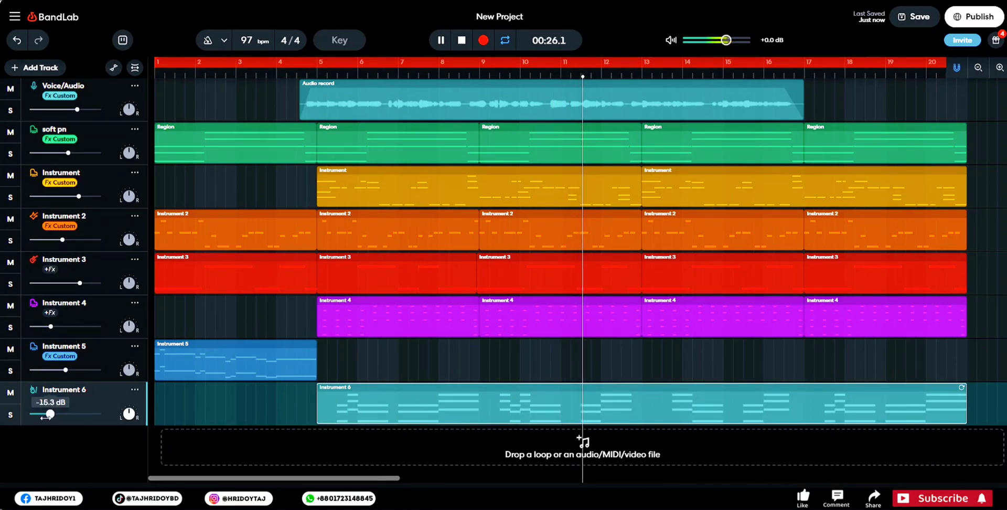
- Try a Studio Reverb effect on the Instrument 4 track and lower its mix
left_click(109, 307)
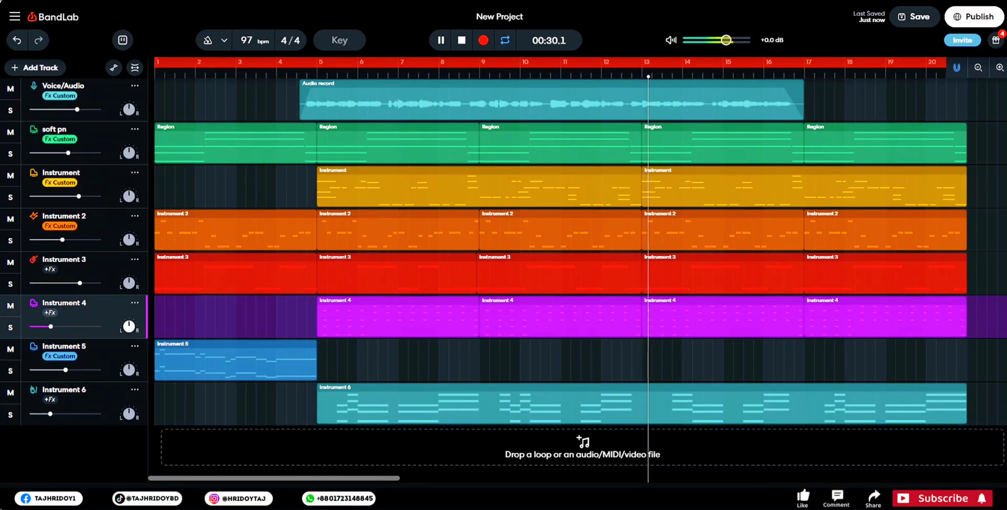
left_click(258, 496)
left_click(211, 397)
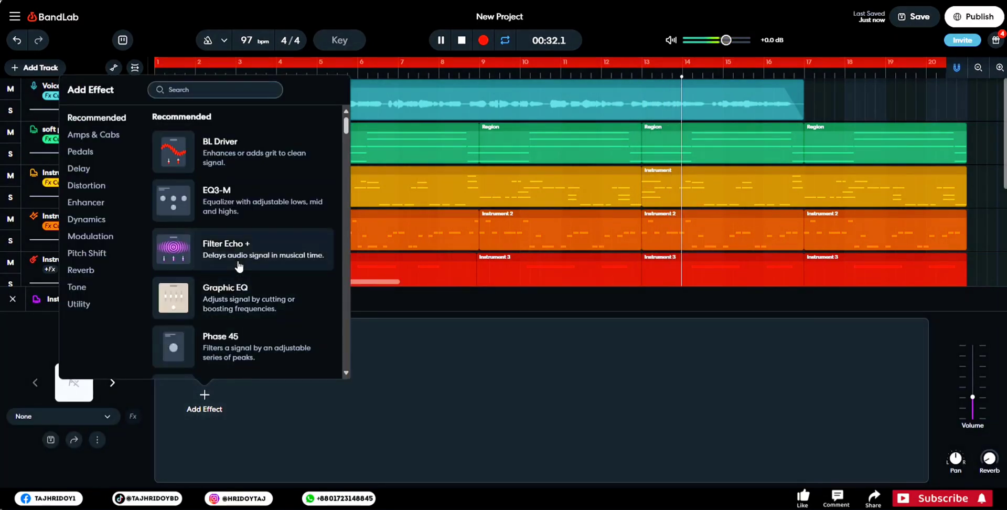
scroll(236, 299, "down", 1)
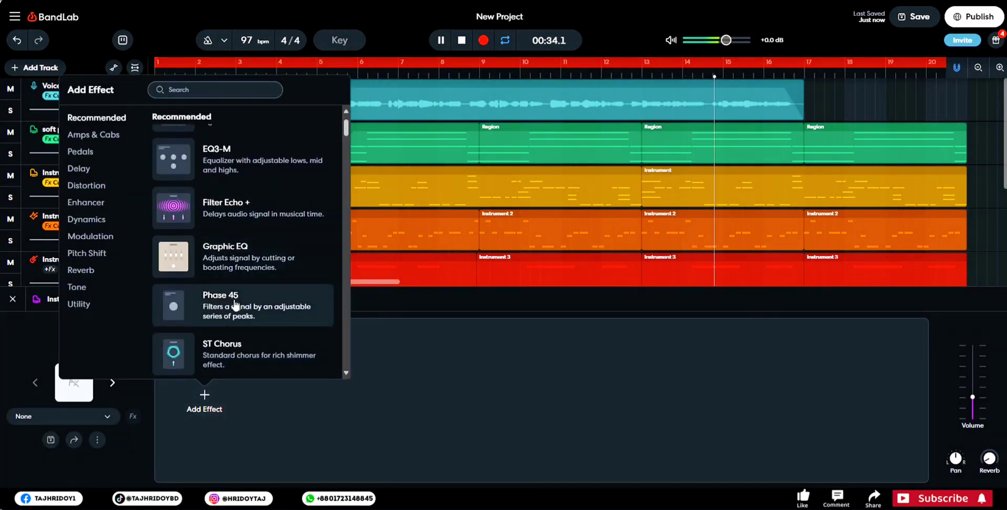
scroll(236, 305, "down", 2)
left_click(236, 279)
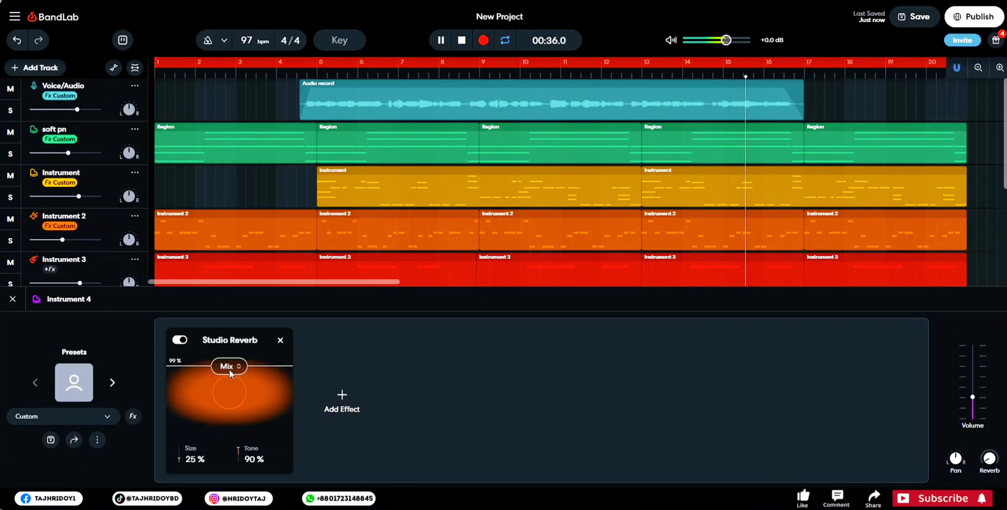
left_click_drag(229, 372, 229, 382)
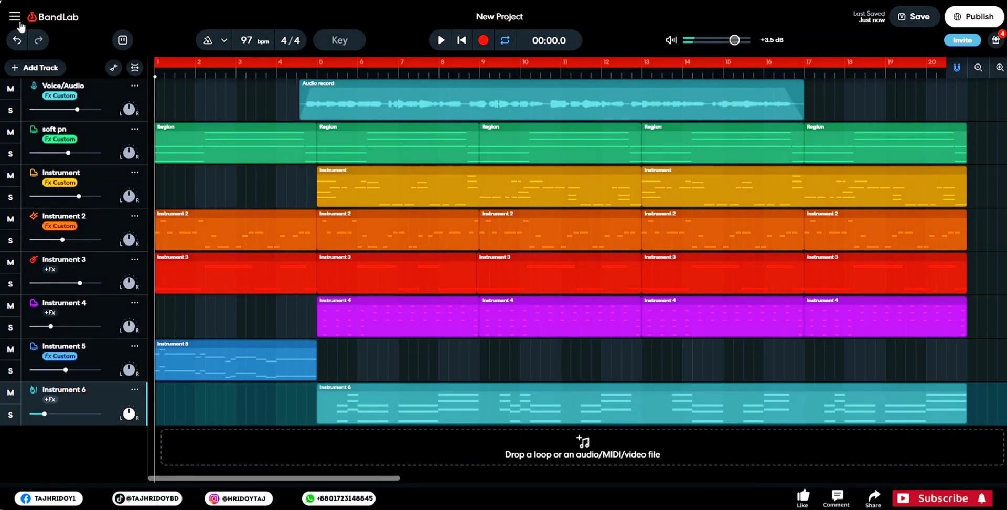
- Save the finished project and open the form for publishing it as a new revision
left_click(15, 16)
mouse_move(70, 42)
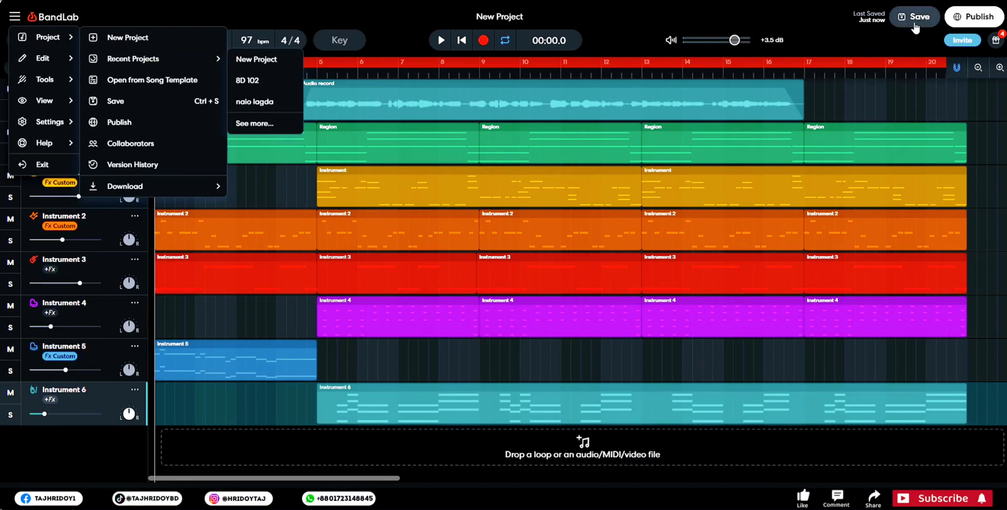
left_click(872, 32)
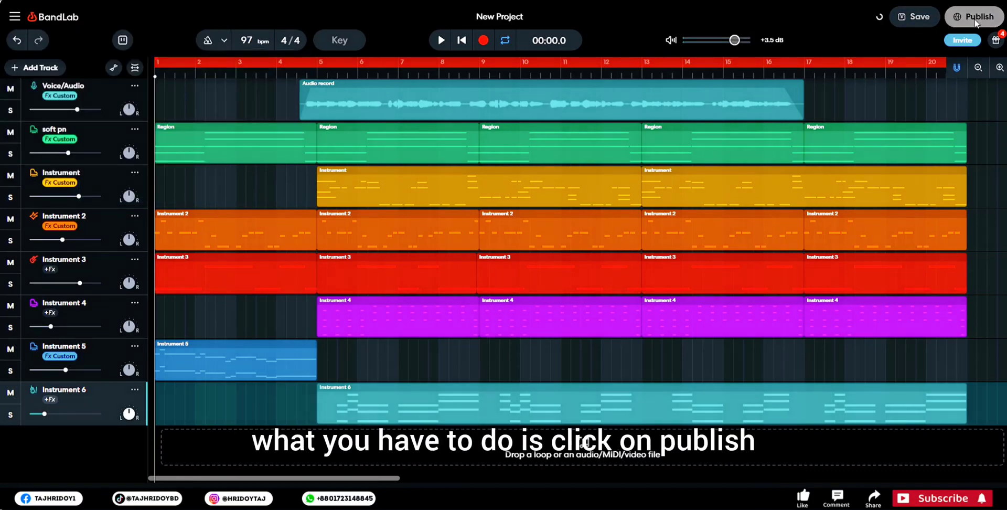
left_click(984, 23)
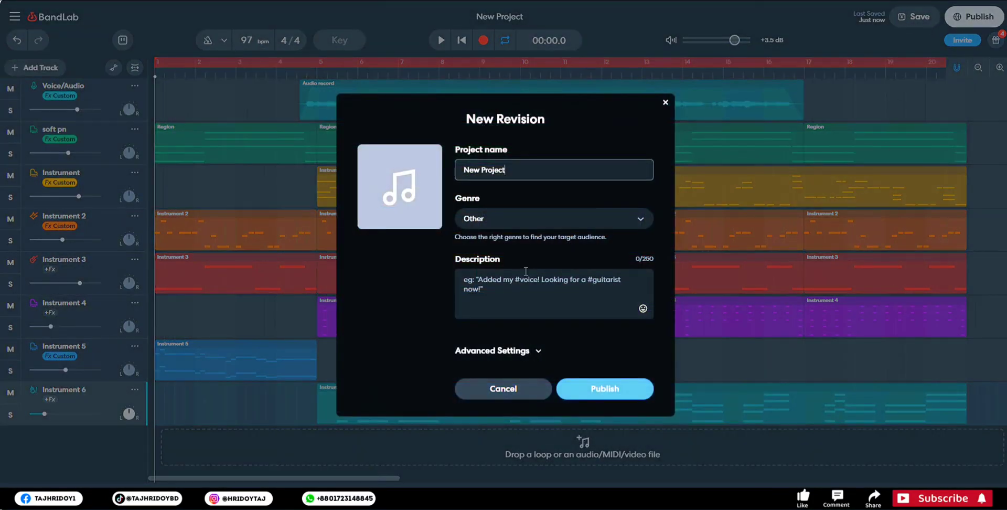
- Name the new revision "class" and keep its genre as Other
triple_click(480, 173)
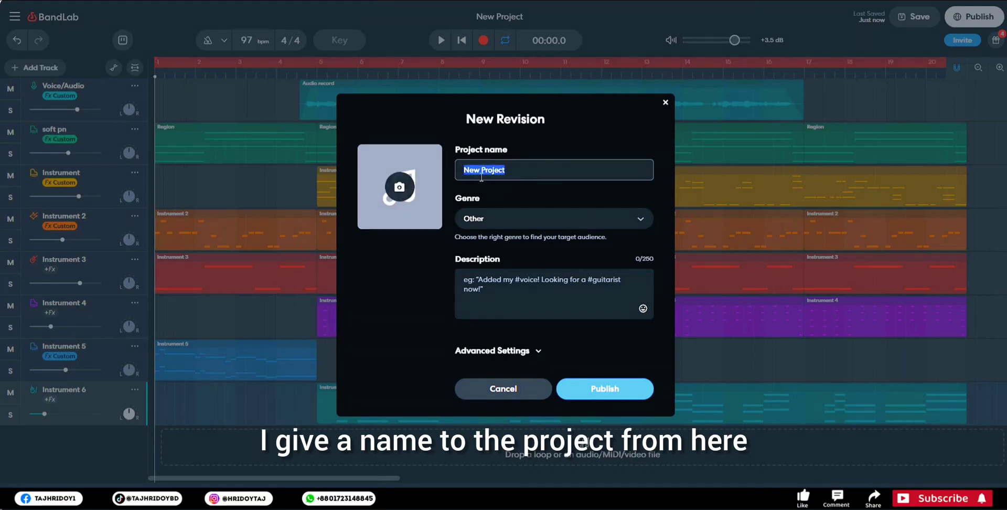
type("c")
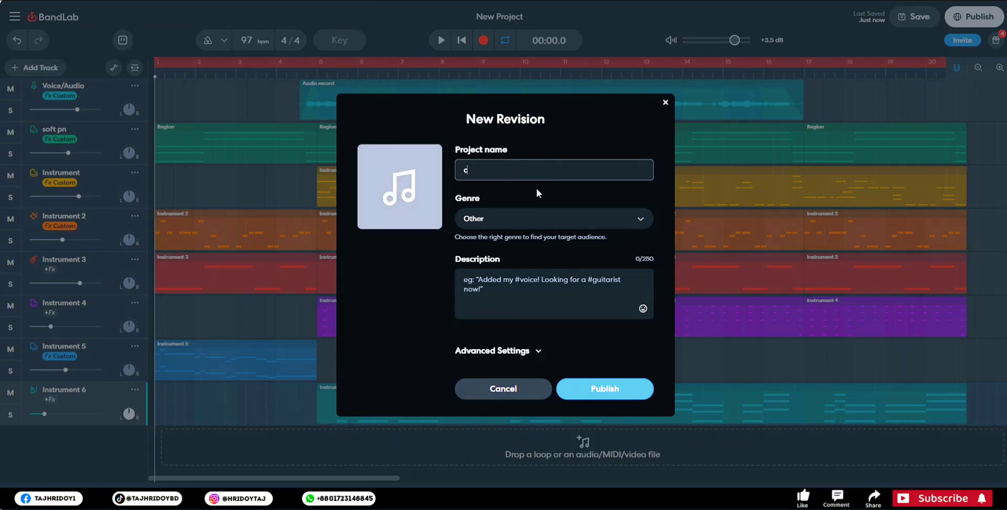
type("lass")
left_click(508, 219)
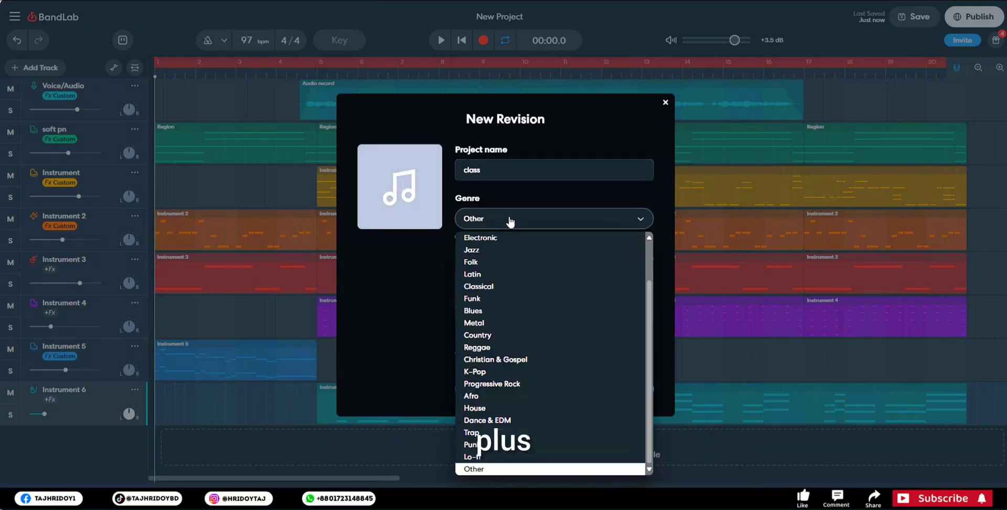
left_click(656, 276)
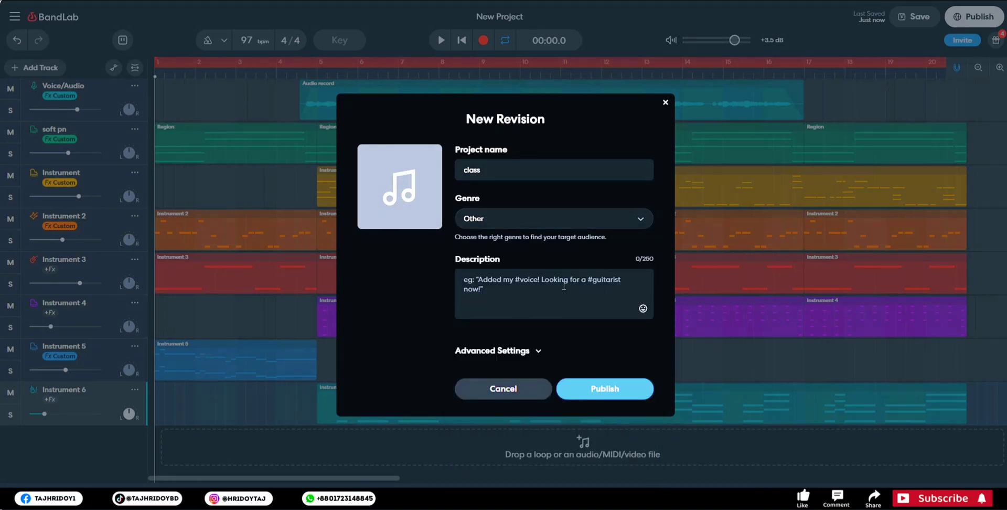
- Check the advanced settings with mastering on Auto, then publish the revision without changing the genre
left_click(532, 350)
scroll(546, 312, "down", 1)
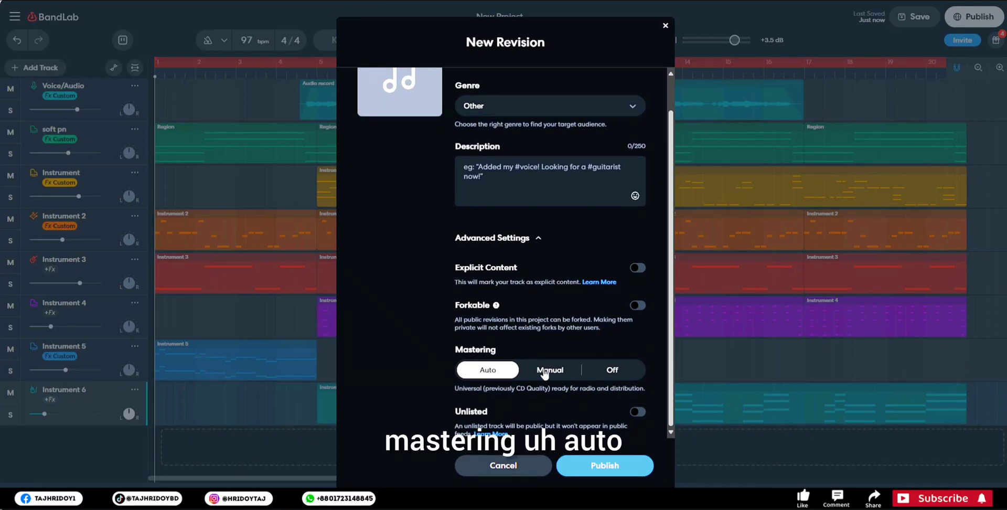
left_click(620, 468)
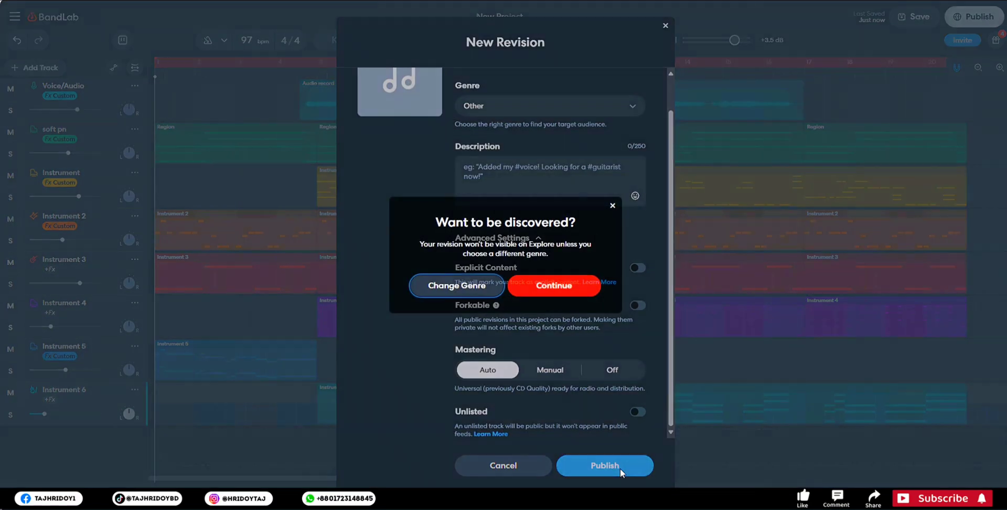
left_click(556, 286)
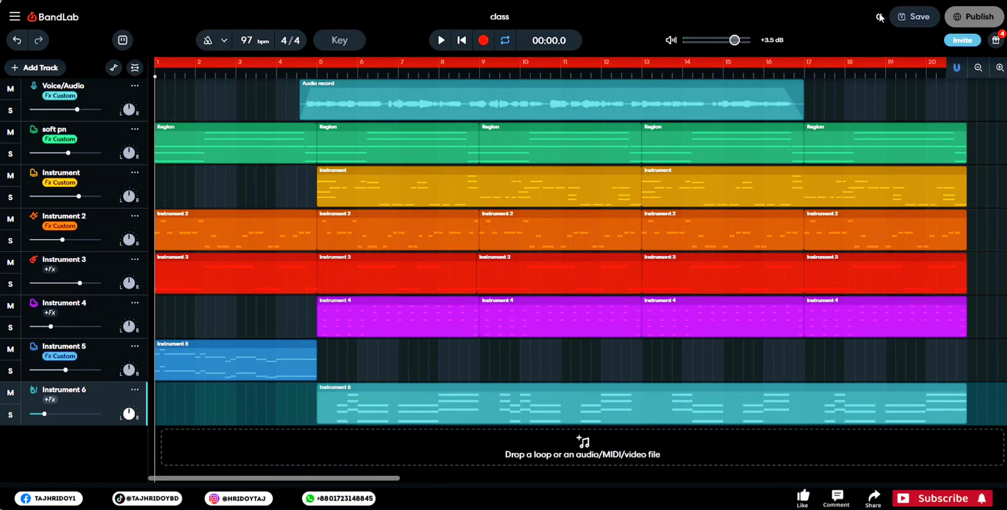
- Switch to the separate BandLab desktop window and look through its Mastering and Sounds sections
left_click(997, 42)
left_click(997, 44)
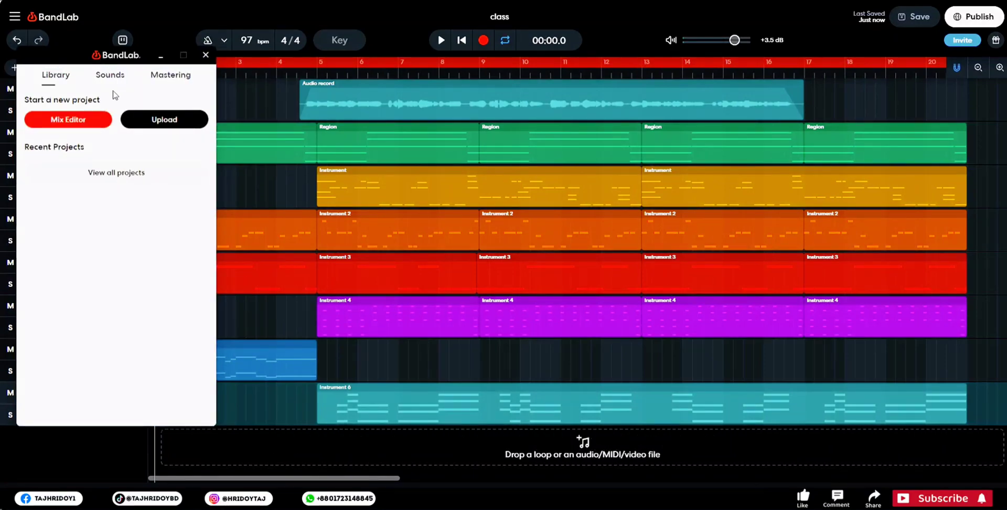
left_click(171, 78)
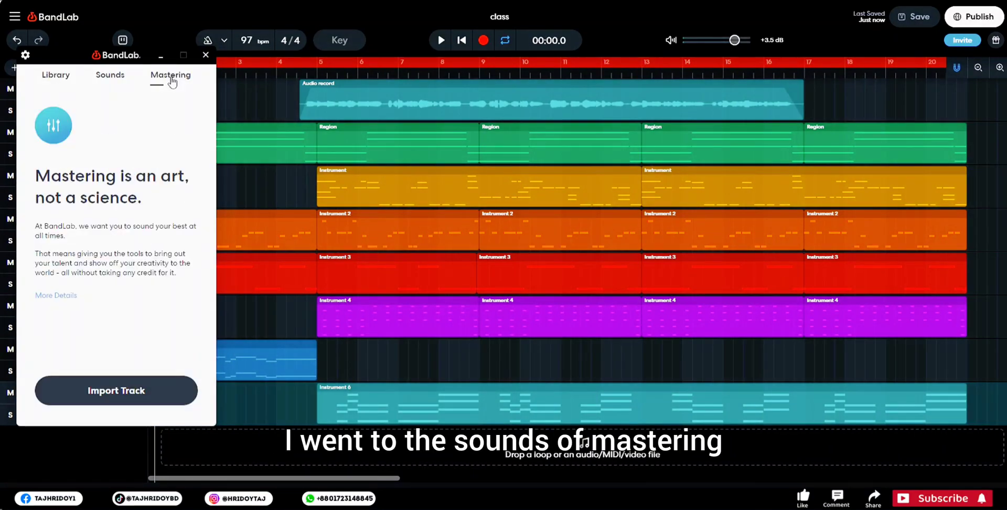
left_click(111, 78)
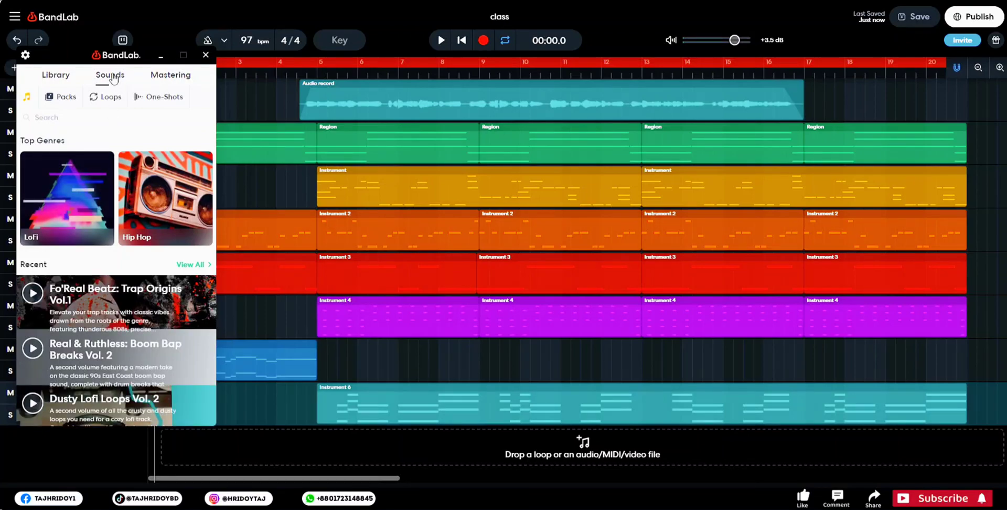
left_click(63, 97)
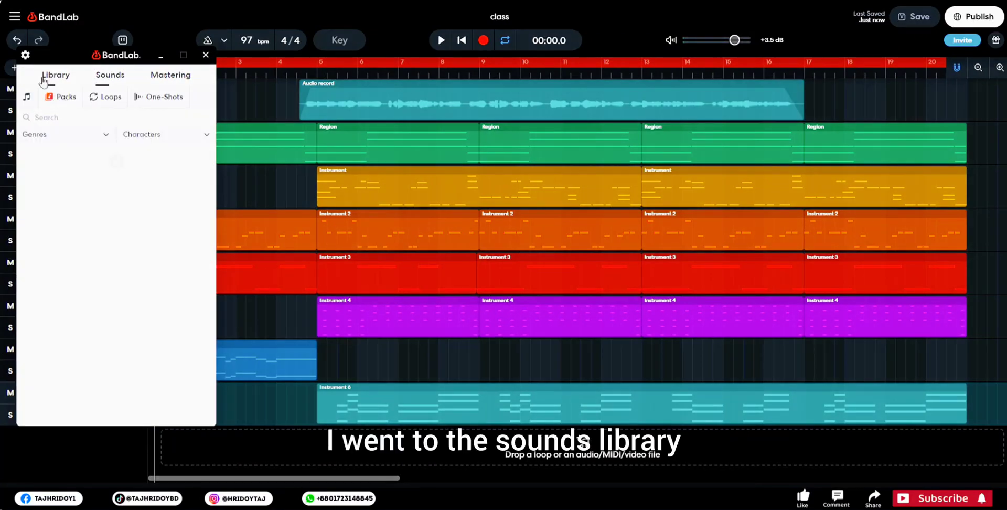
- Download the mix of the "class" project from the library's recent projects
left_click(44, 82)
left_click(199, 178)
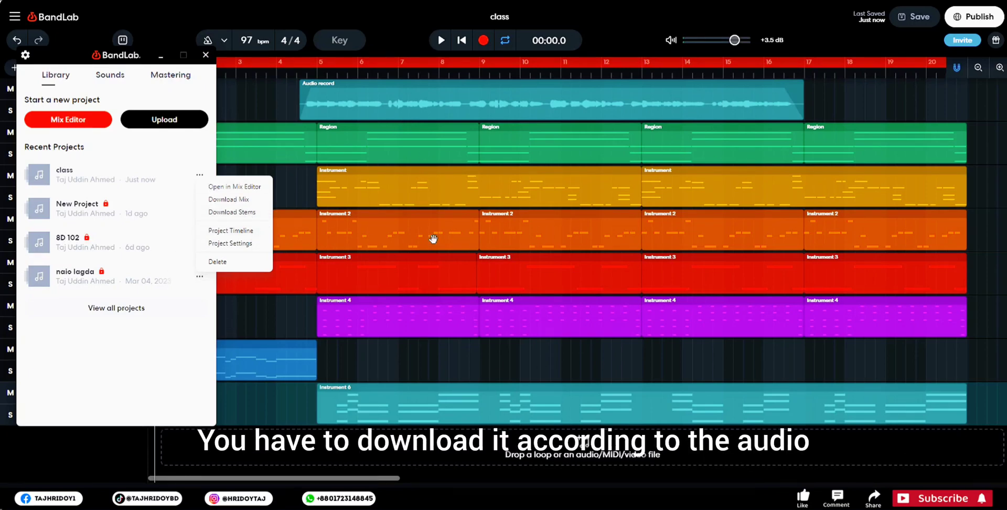
left_click(233, 200)
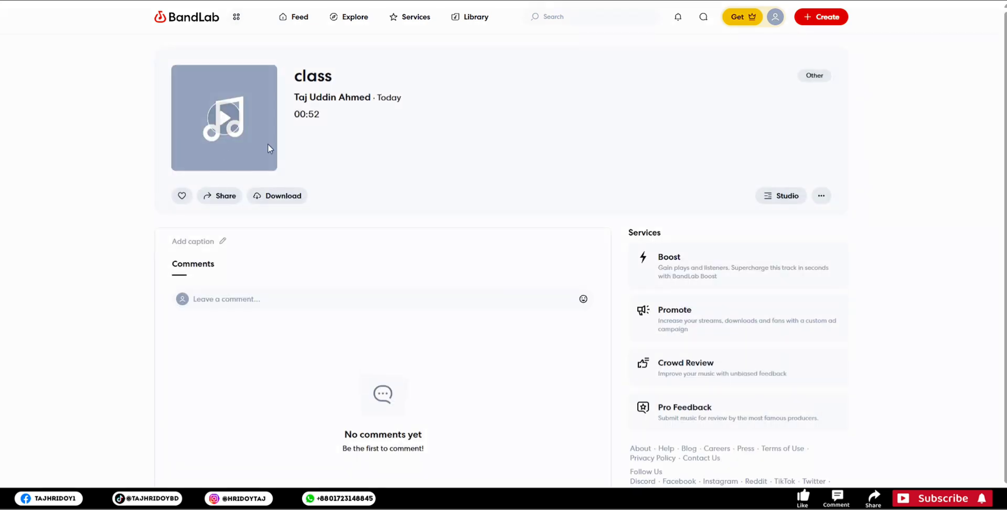
- Play the published "class" track on its web page, skipping ahead in the intro, and look over the page
left_click(227, 181)
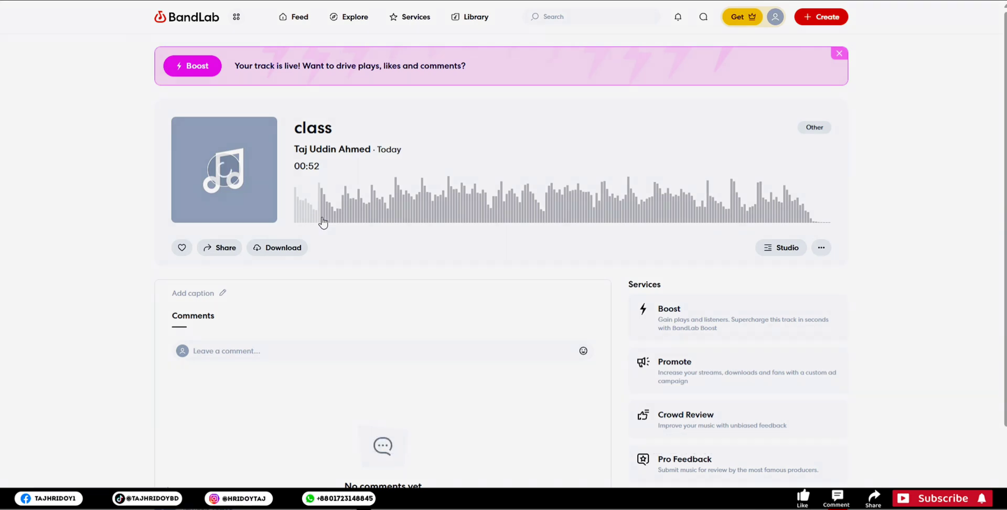
left_click(360, 219)
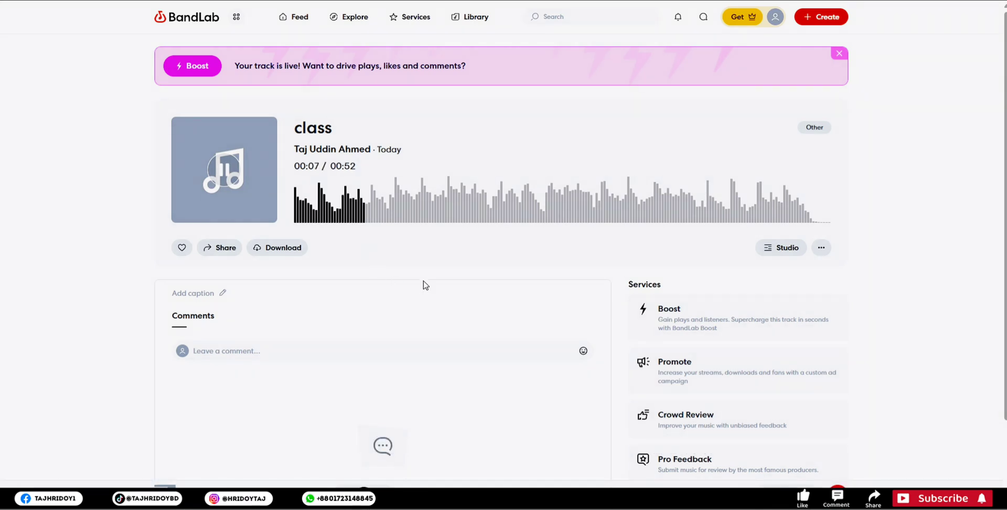
scroll(449, 412, "down", 2)
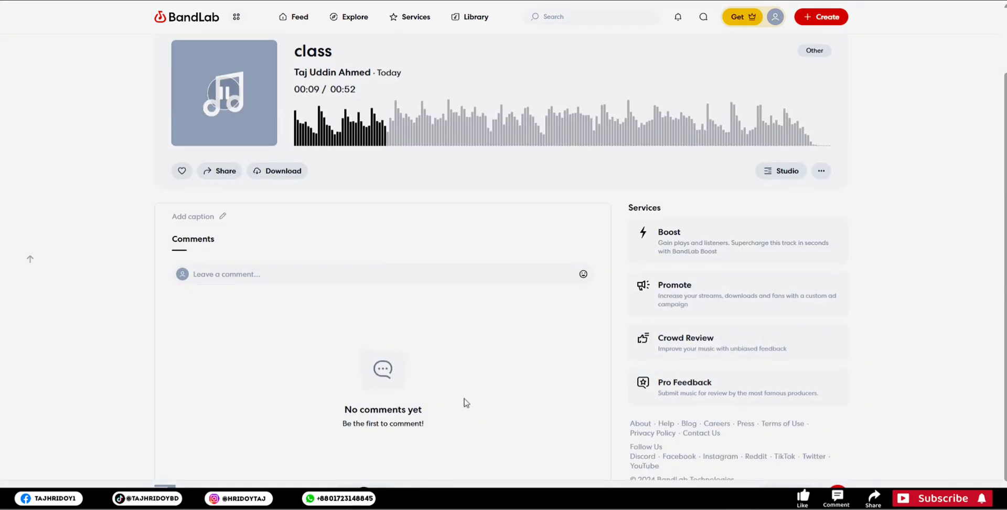
scroll(470, 345, "up", 1)
scroll(470, 345, "up", 1)
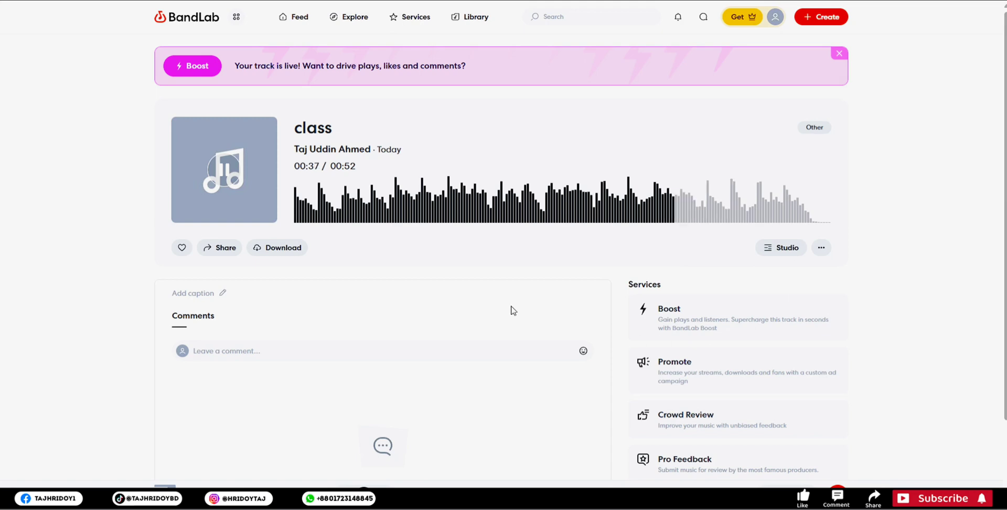
- Download the stems of the "class" project from the BandLab desktop library and try to view their saved folder
mouse_move(231, 169)
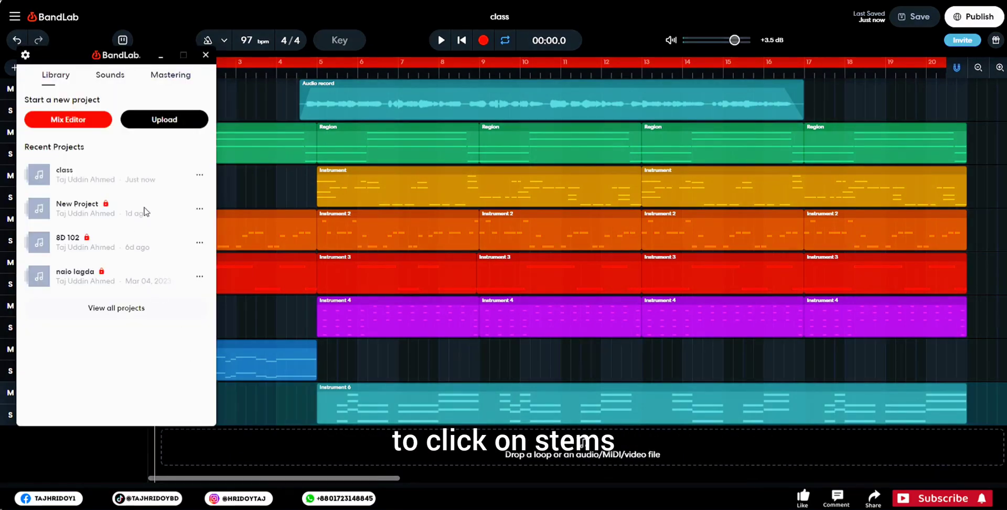
left_click(198, 177)
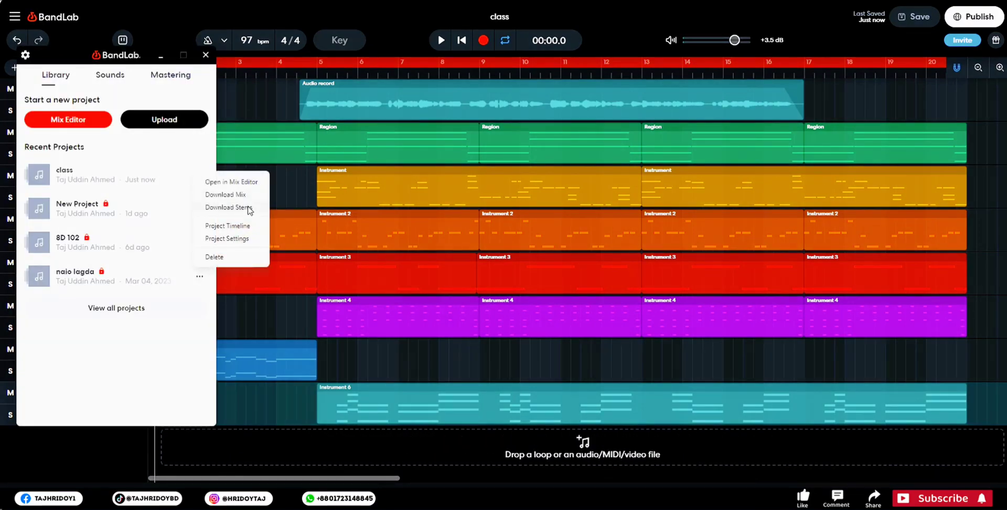
left_click(249, 209)
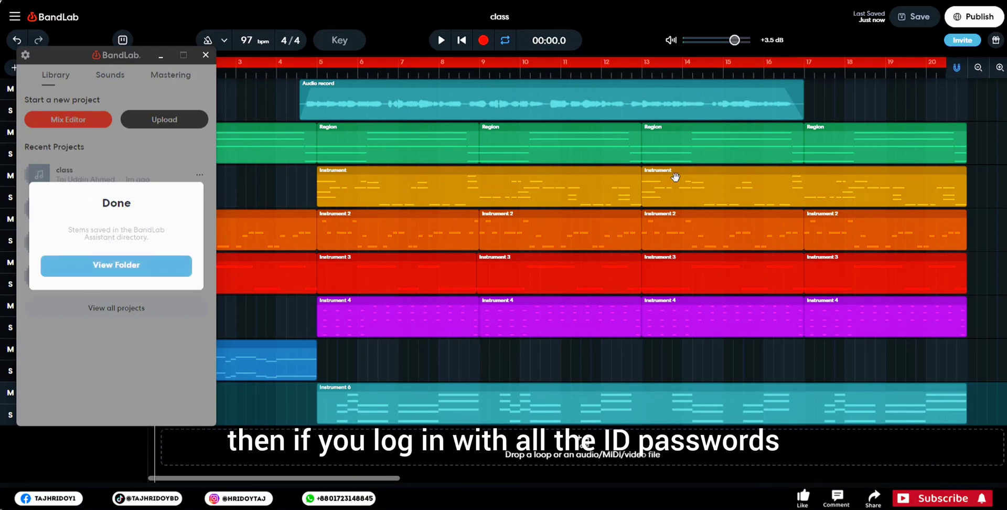
left_click(116, 265)
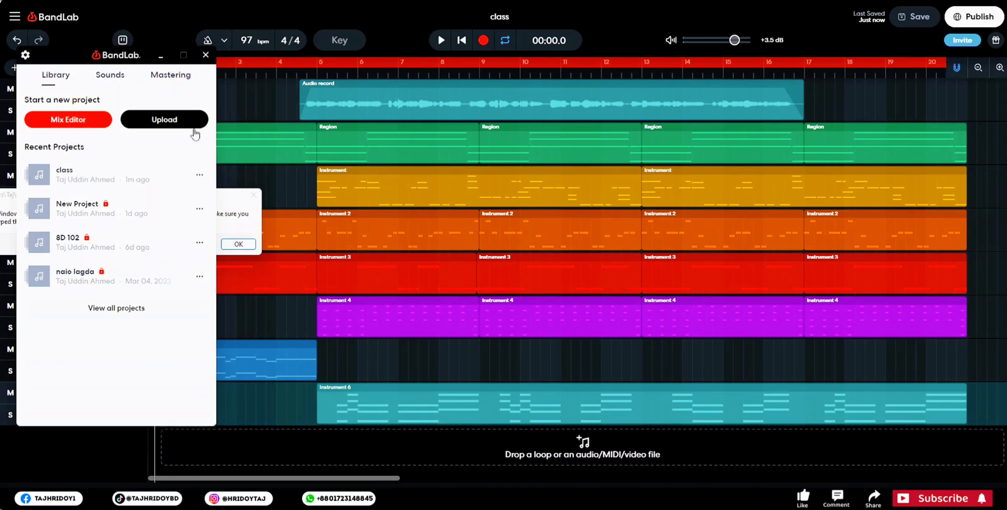
left_click(236, 236)
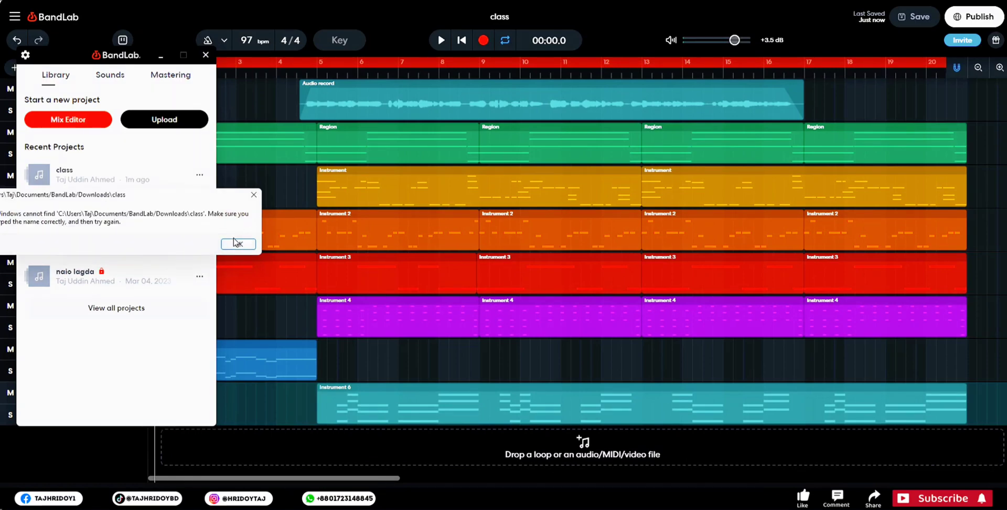
left_click(236, 244)
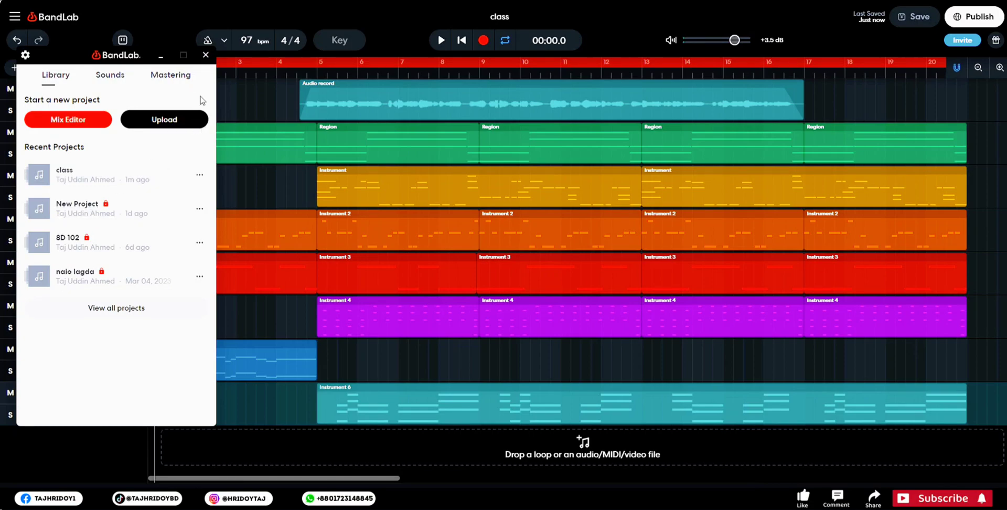
- Look over the Sounds and Mastering sections of the BandLab desktop window
left_click(114, 82)
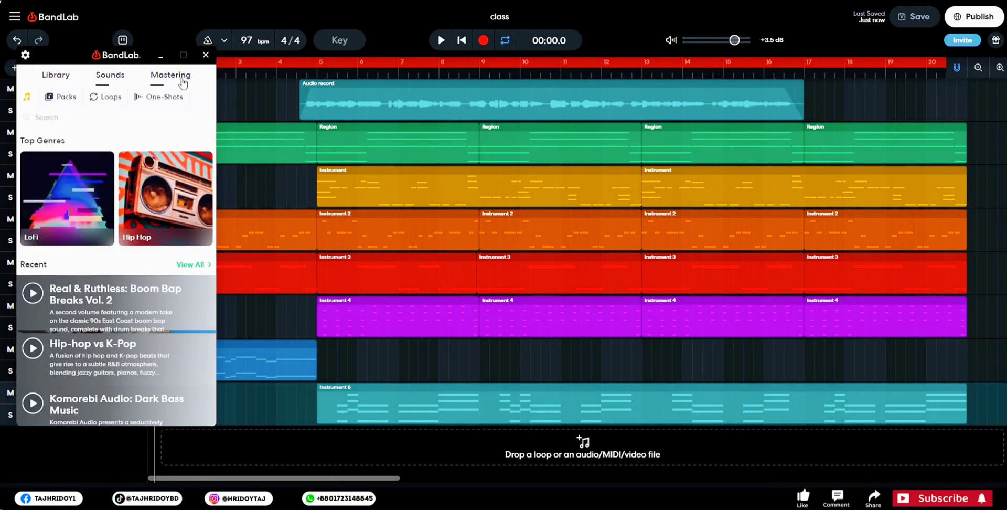
left_click(149, 86)
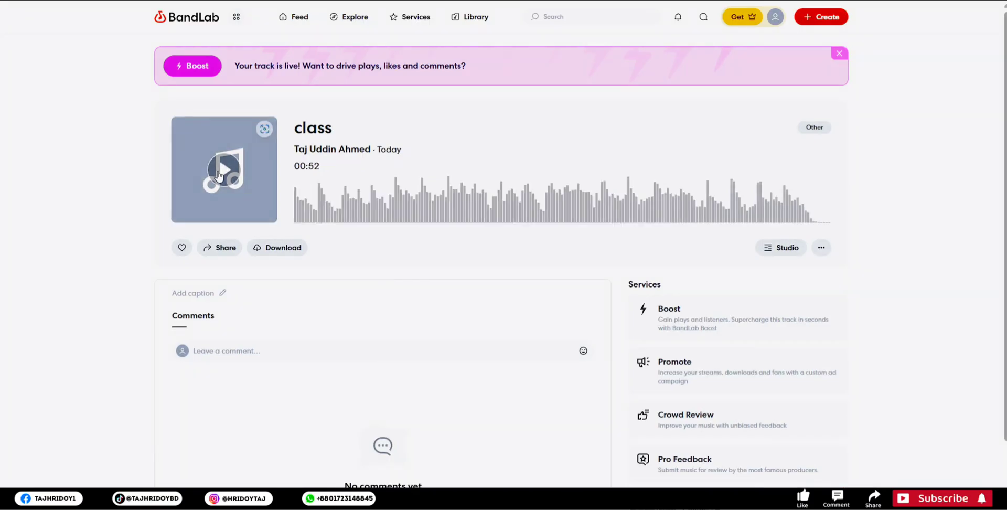
- Compare the Original and Mastered download versions of the published "class" track and request the Mastered mixdown in uncompressed WAV format
left_click(289, 253)
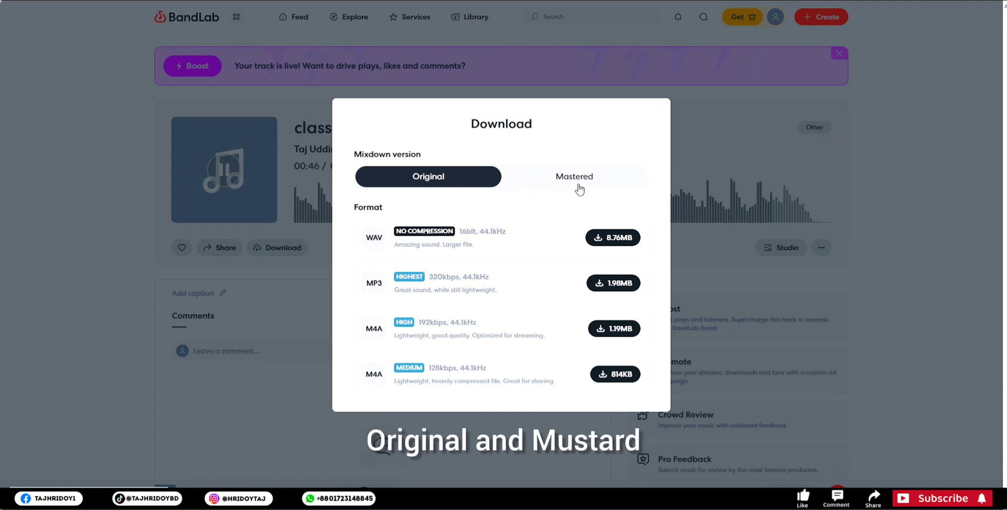
left_click(599, 185)
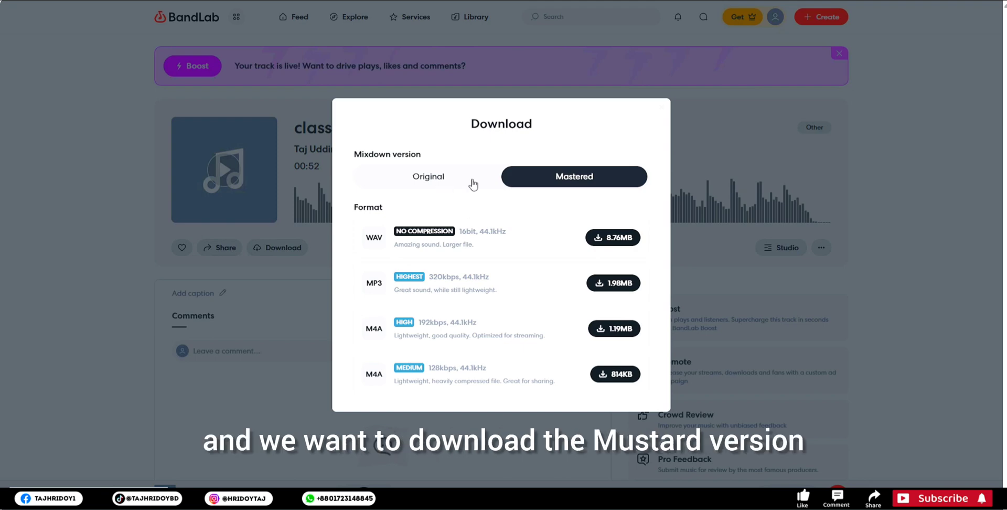
left_click(446, 181)
left_click(557, 181)
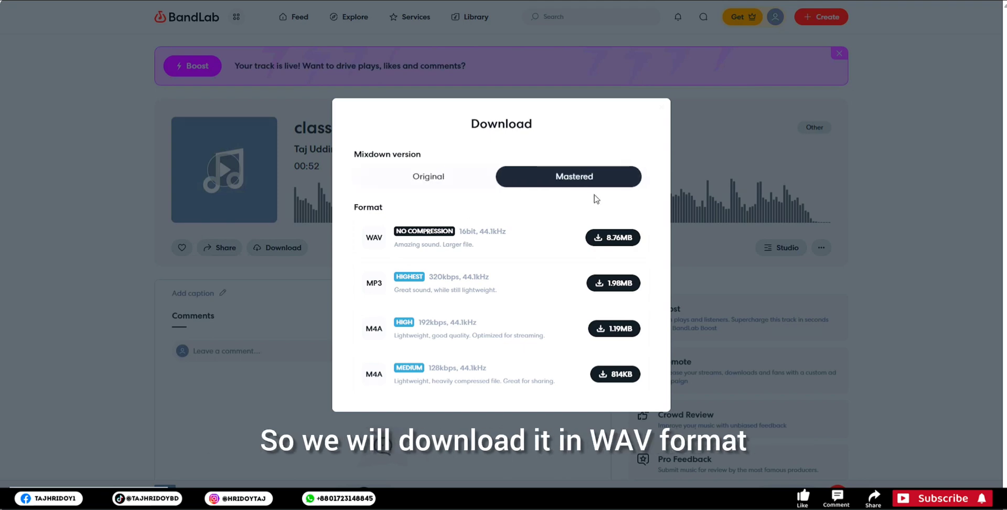
left_click(638, 241)
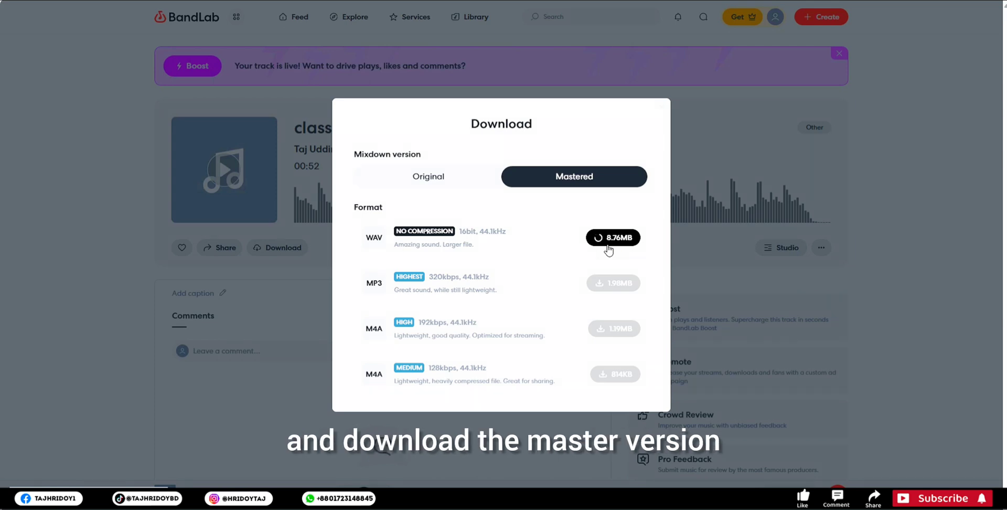
left_click(435, 179)
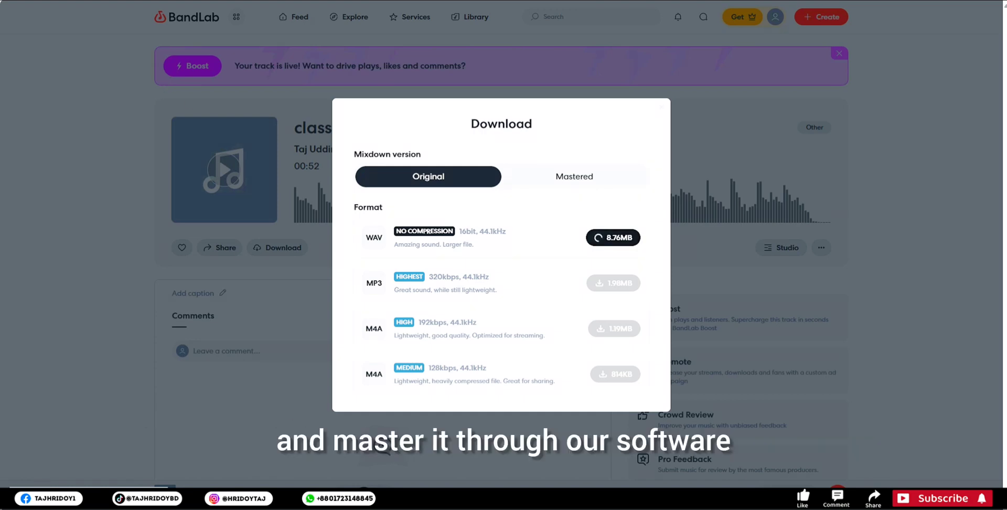
- Start saving class.wav in the Music category of the download manager and close the track's download options
key("alt+Tab")
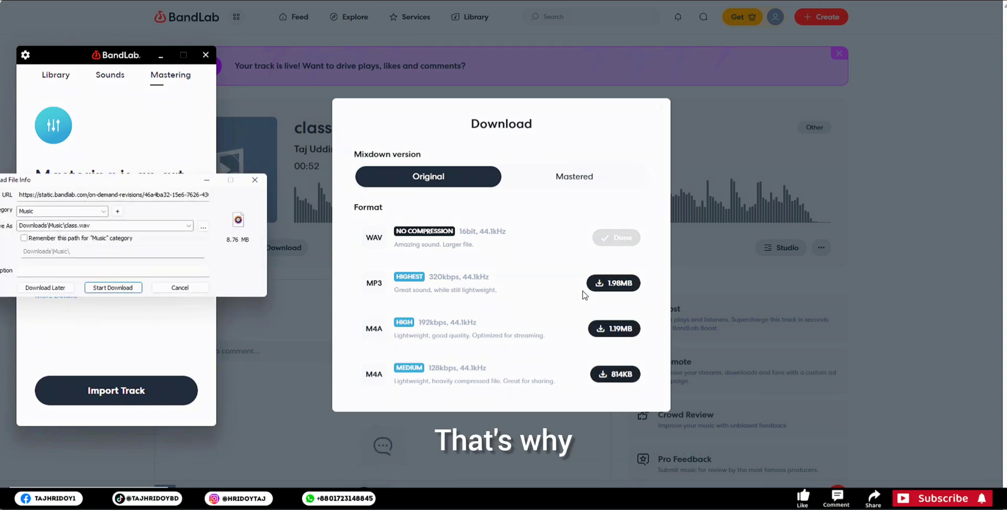
left_click_drag(109, 182, 306, 140)
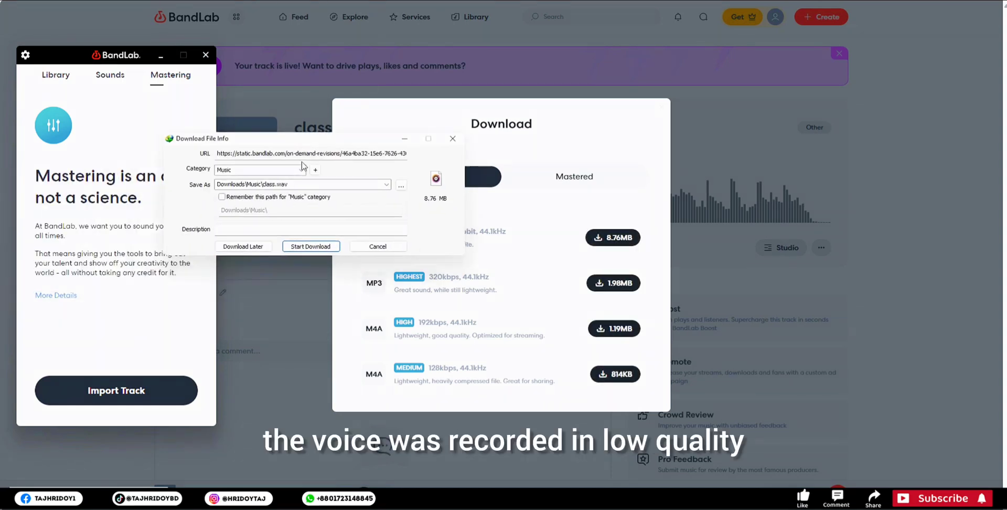
left_click(324, 251)
left_click_drag(141, 181, 335, 154)
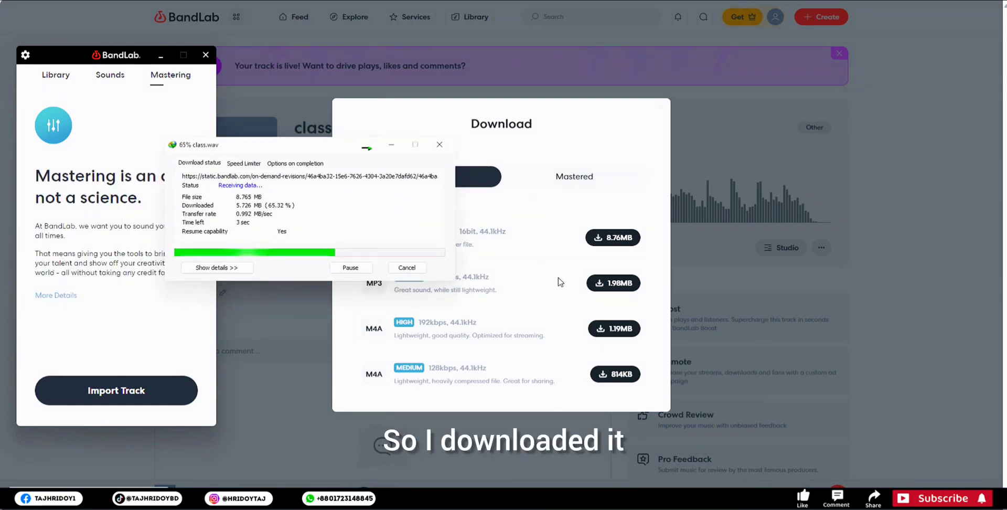
left_click(660, 108)
- Listen to the downloaded "class" file in Groove Music and check the player's additional playback options
left_click_drag(270, 86, 276, 89)
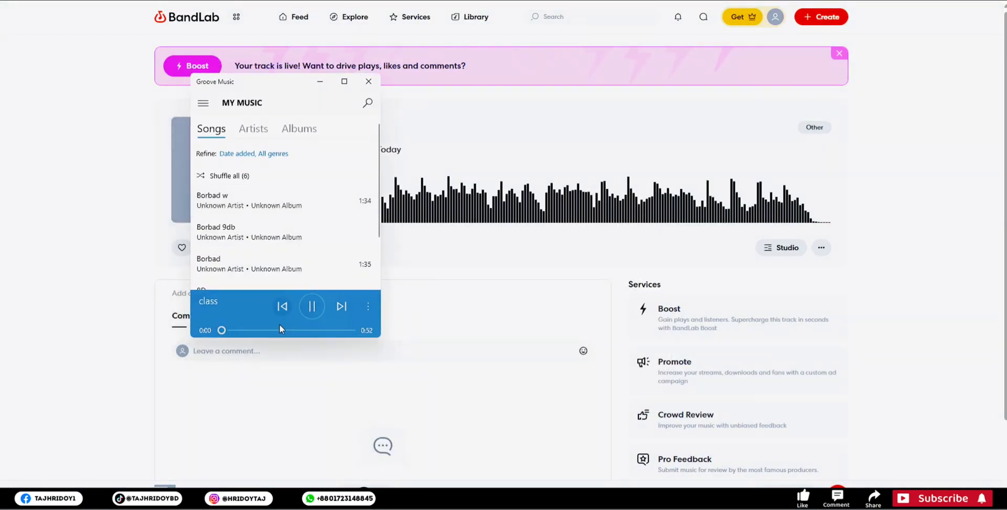
left_click(368, 306)
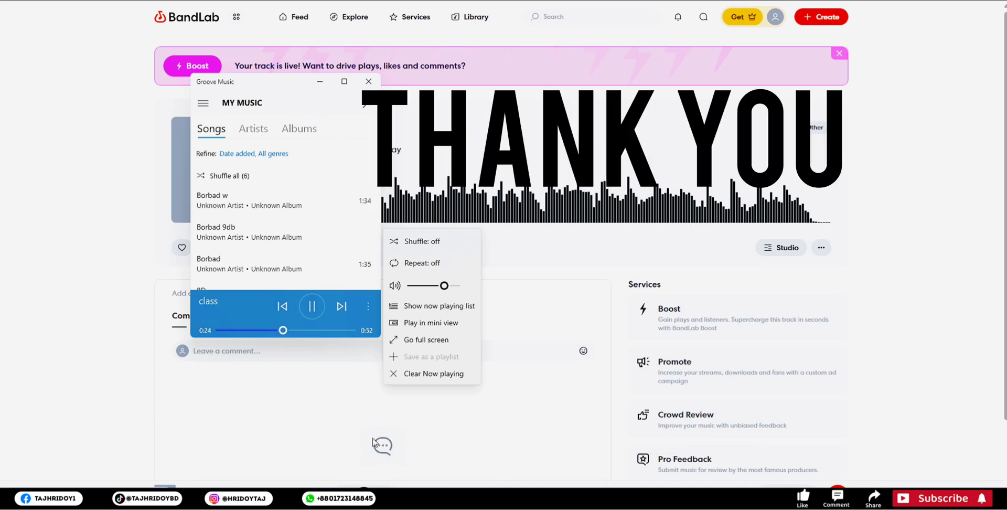
left_click(271, 85)
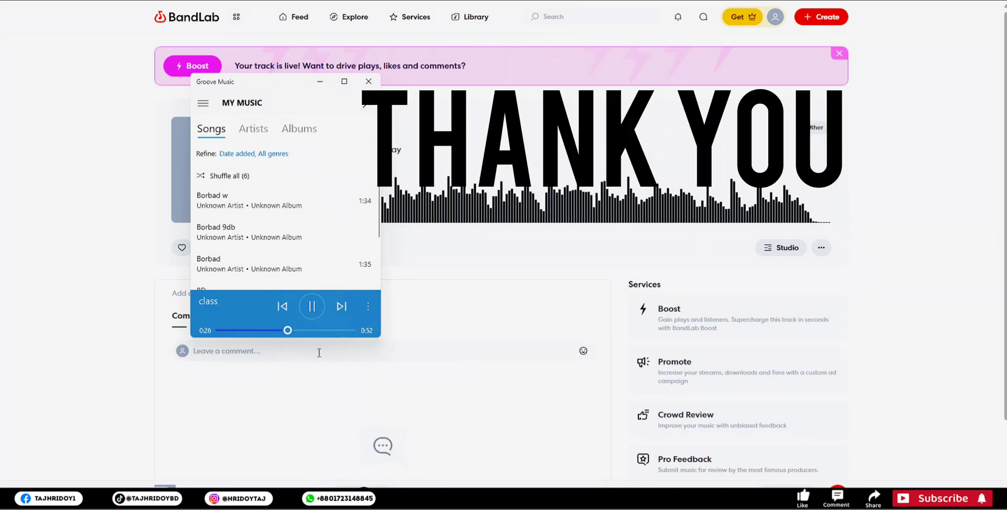